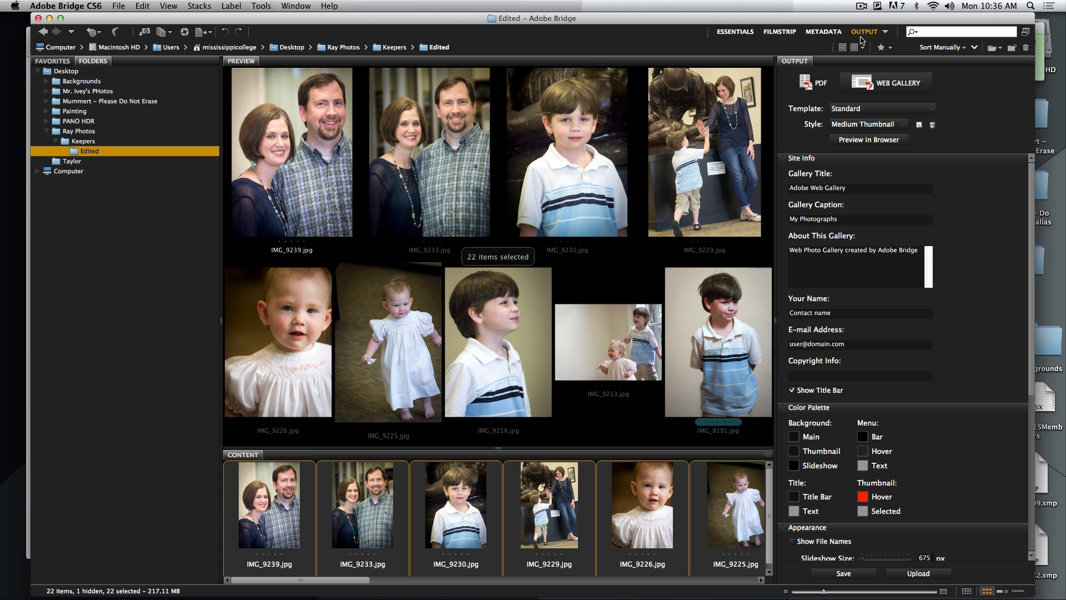
# Switch to the Essentials workspace and filter the photos by orientation, first to Landscape and after that to Portrait
pyautogui.click(734, 33)
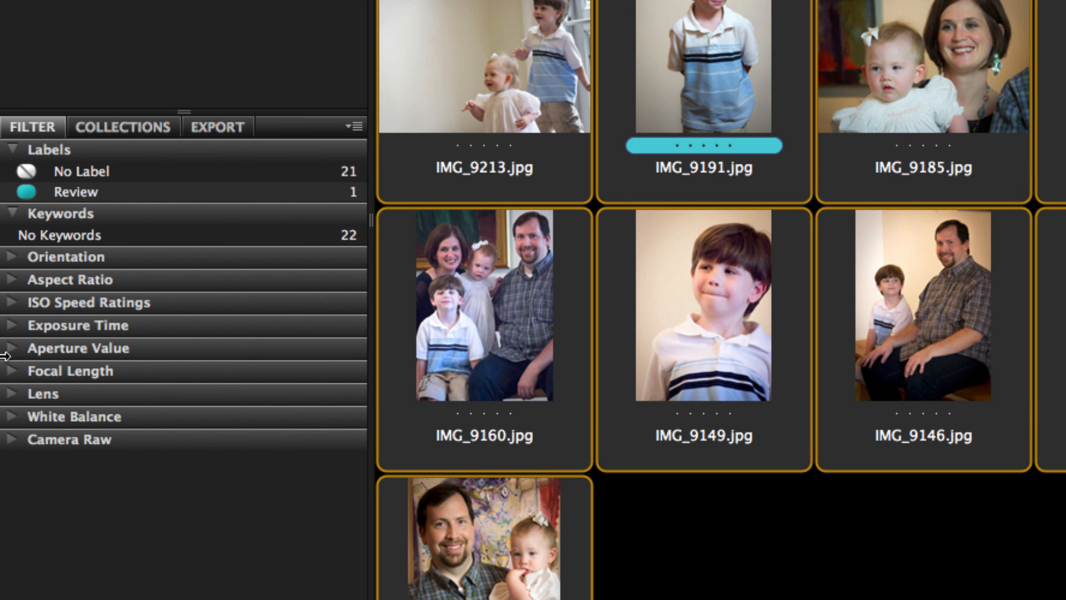
pyautogui.click(12, 257)
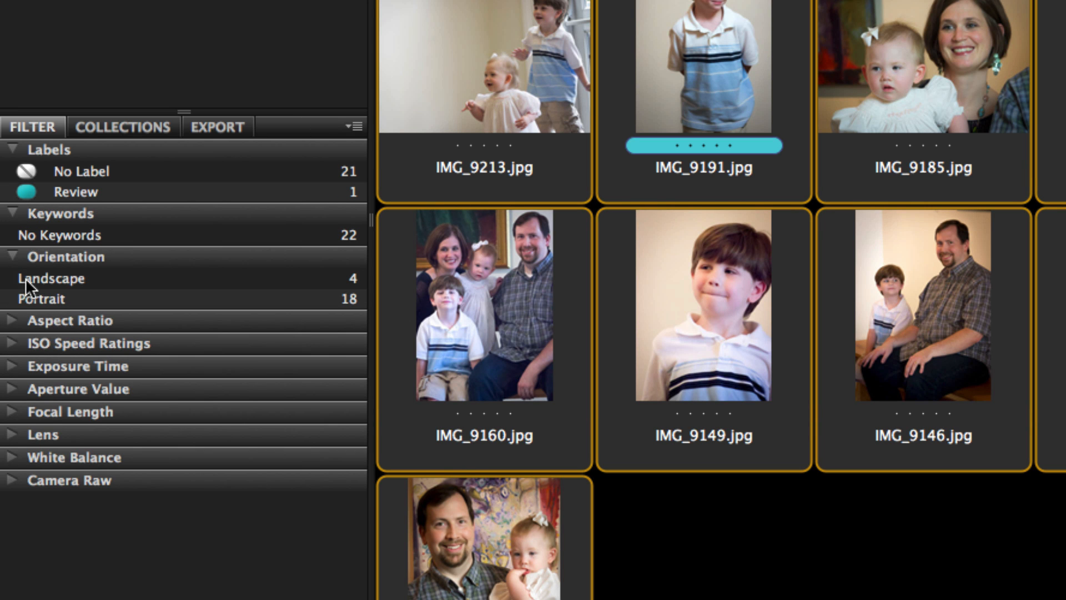
pyautogui.click(26, 278)
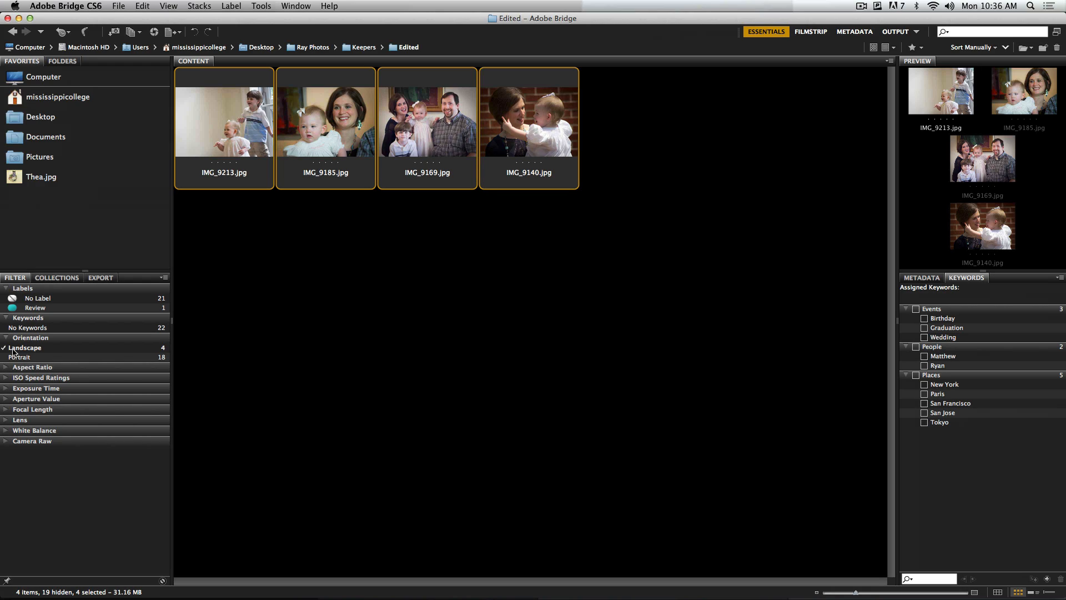
pyautogui.click(13, 350)
pyautogui.click(16, 357)
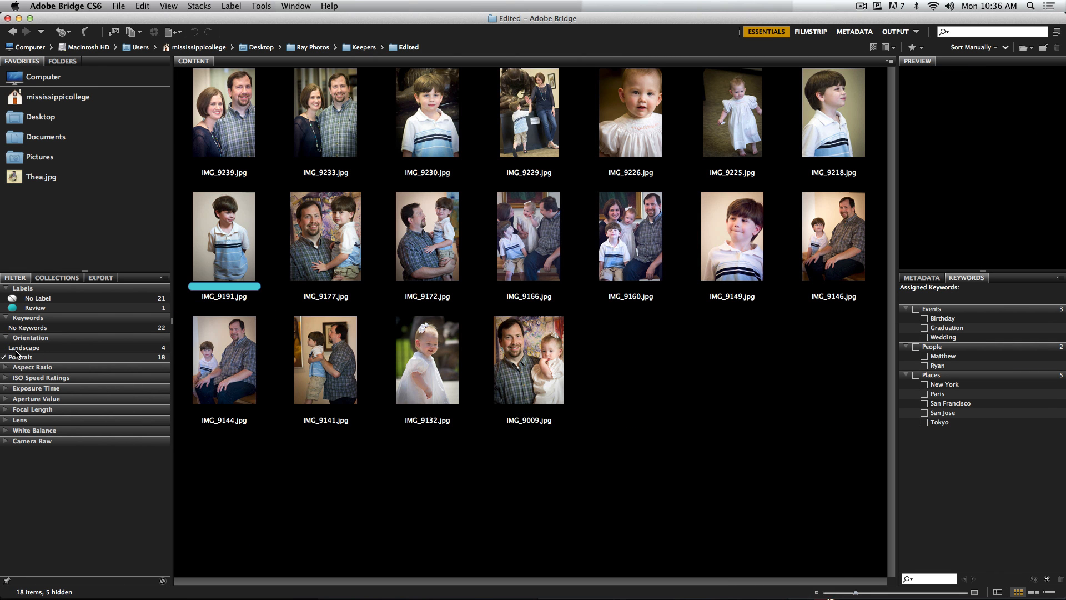
# Clear the Portrait orientation filter and look through the available Exposure Time filter values
pyautogui.click(12, 356)
pyautogui.click(8, 353)
pyautogui.click(8, 354)
pyautogui.click(6, 337)
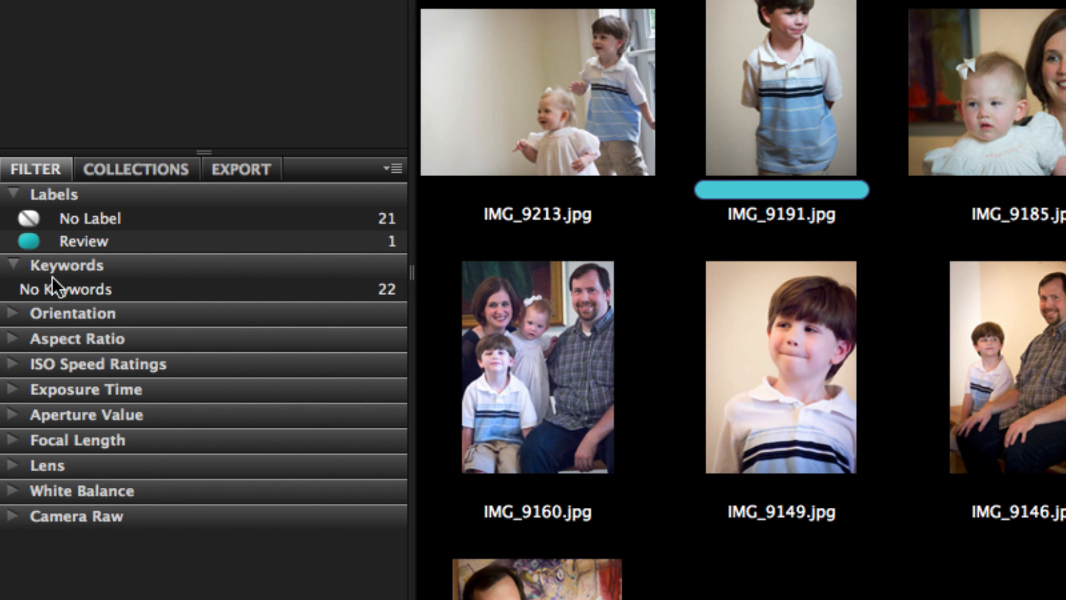
pyautogui.click(11, 391)
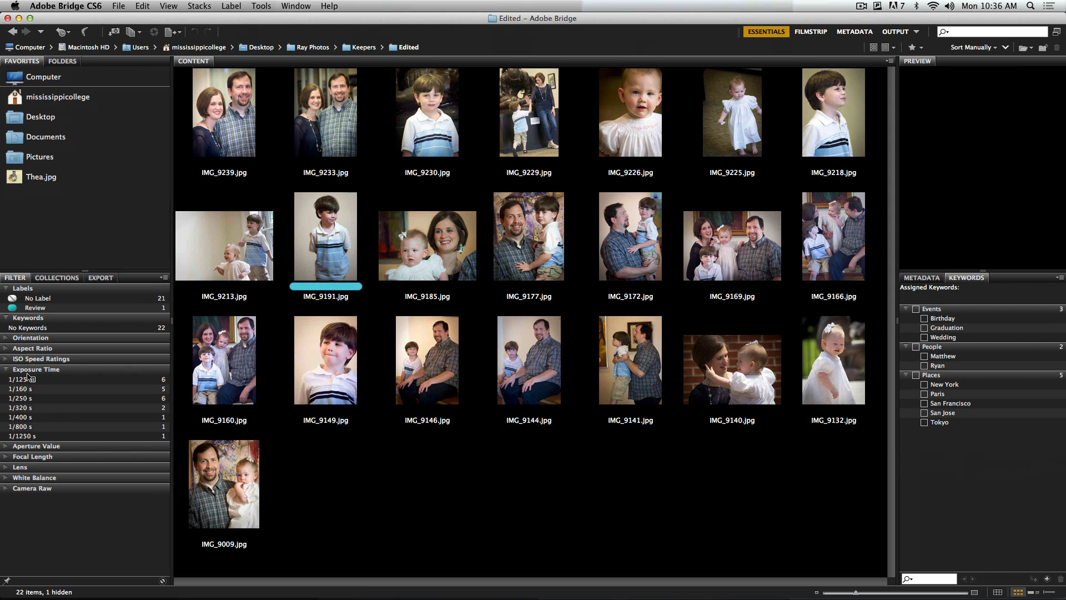
pyautogui.click(11, 370)
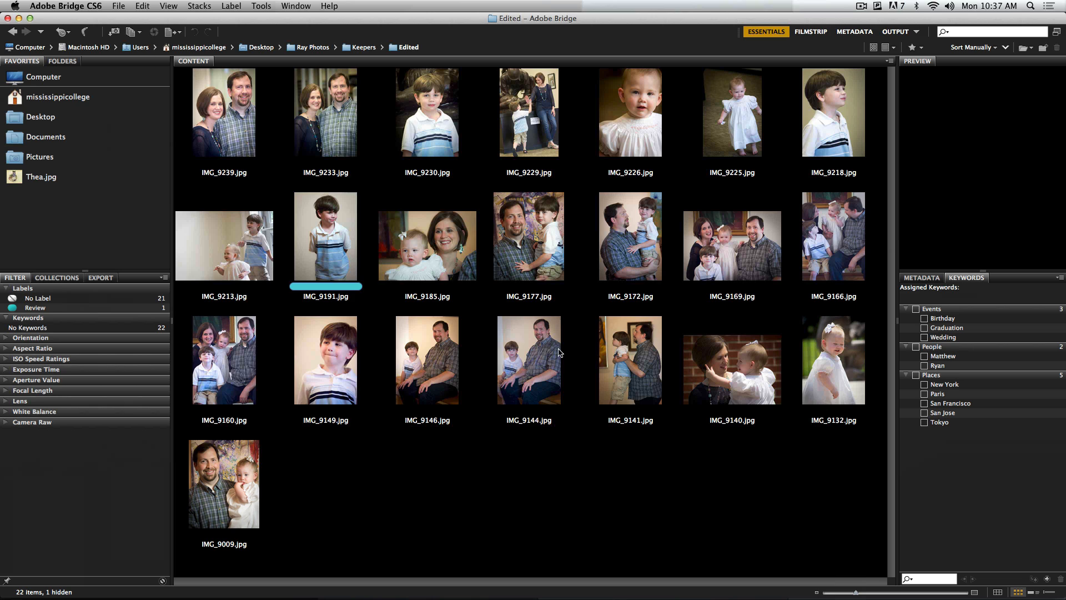
# Select IMG_9239.jpg and create a new top-level keyword named Dad
pyautogui.click(237, 124)
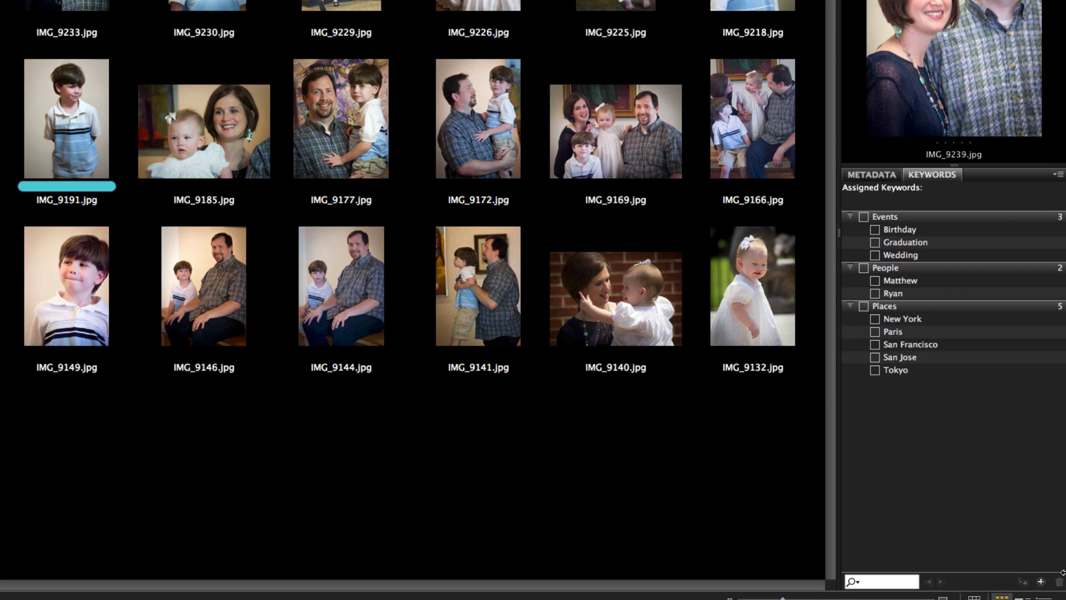
pyautogui.click(1041, 581)
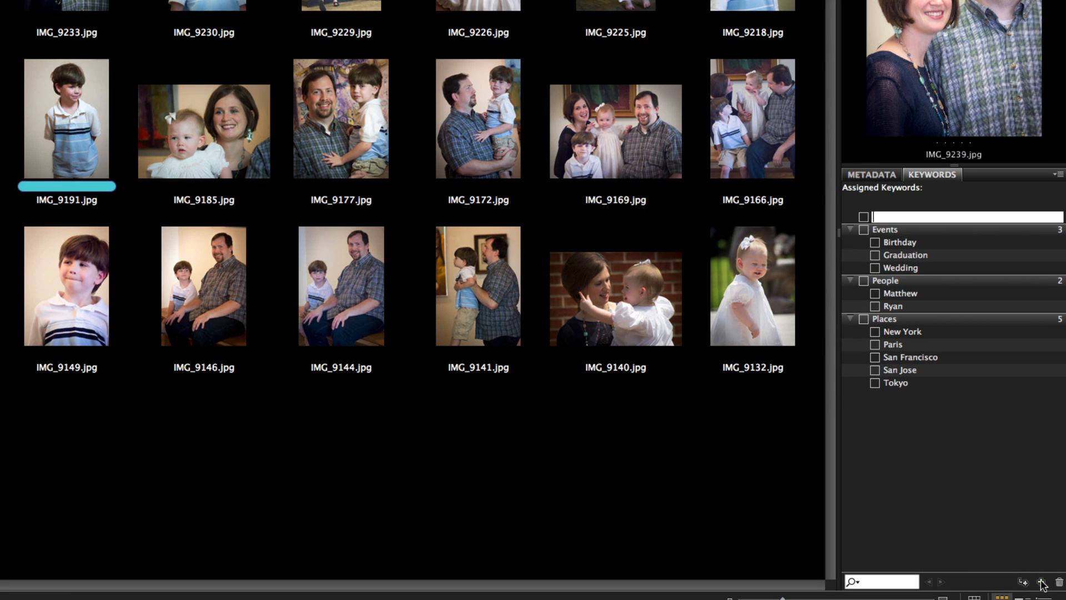
pyautogui.write('Dad')
pyautogui.press('Return')
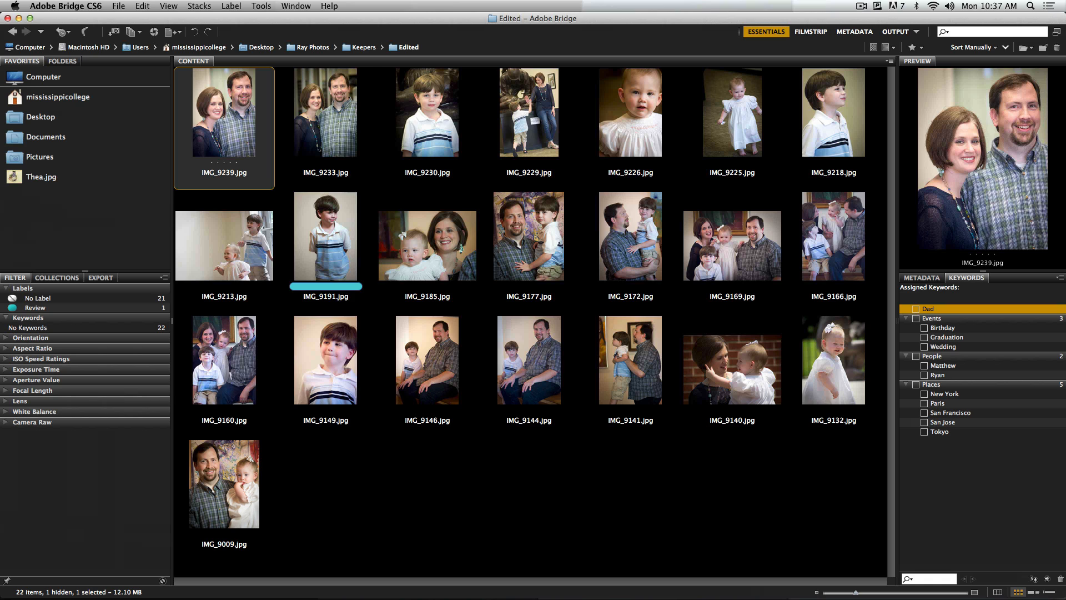
# Assign the Dad keyword to IMG_9233.jpg, IMG_9177.jpg, IMG_9172.jpg and IMG_9169.jpg together
pyautogui.click(326, 119)
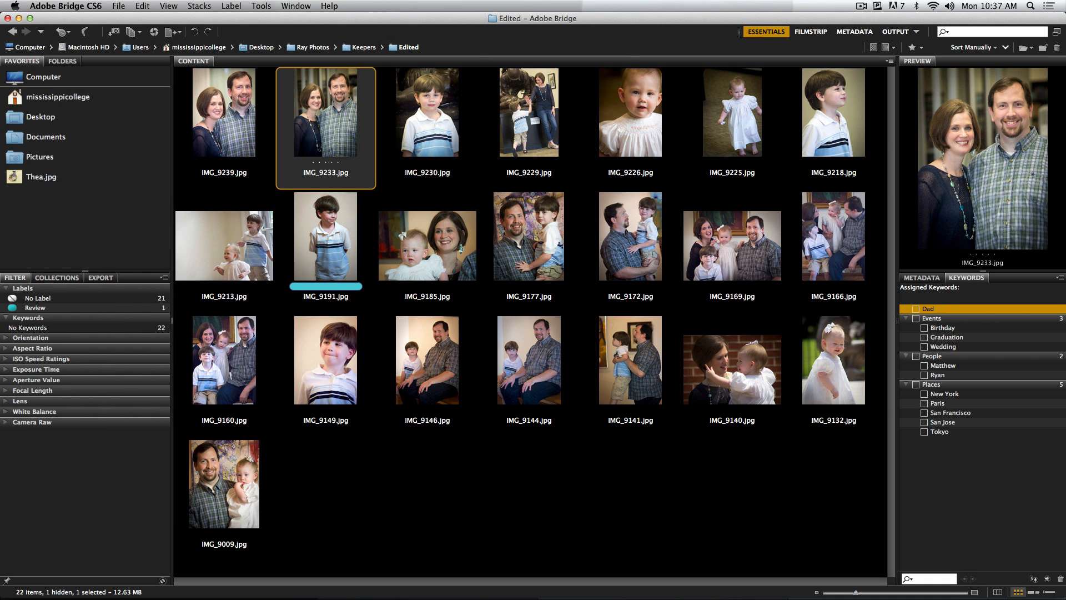
pyautogui.keyDown('super'); pyautogui.click(529, 239); pyautogui.keyUp('super')
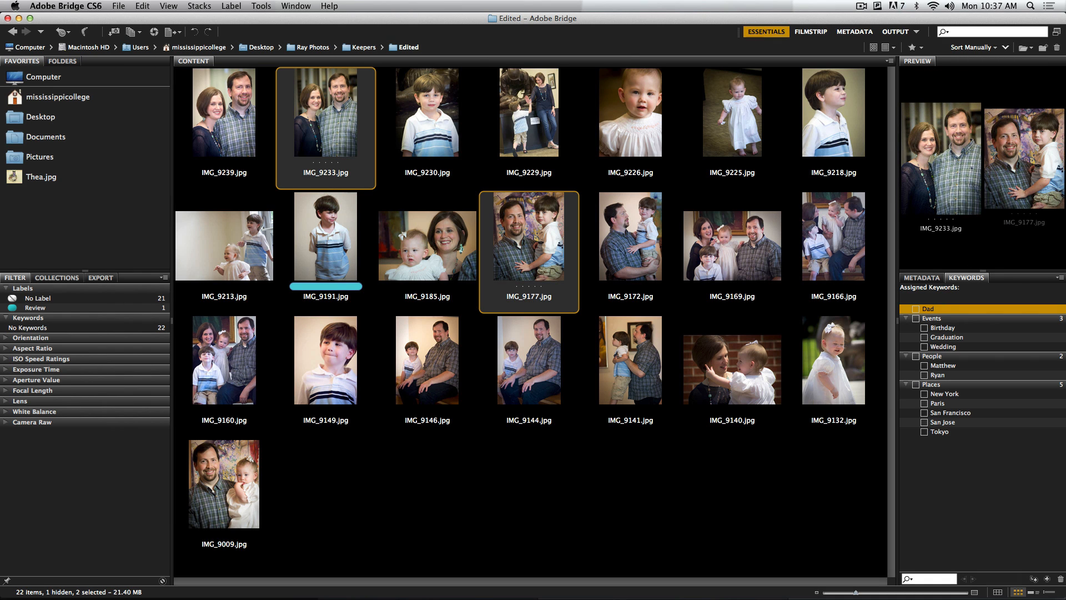
pyautogui.keyDown('super'); pyautogui.click(630, 239); pyautogui.keyUp('super')
pyautogui.keyDown('super'); pyautogui.click(732, 244); pyautogui.keyUp('super')
pyautogui.click(916, 309)
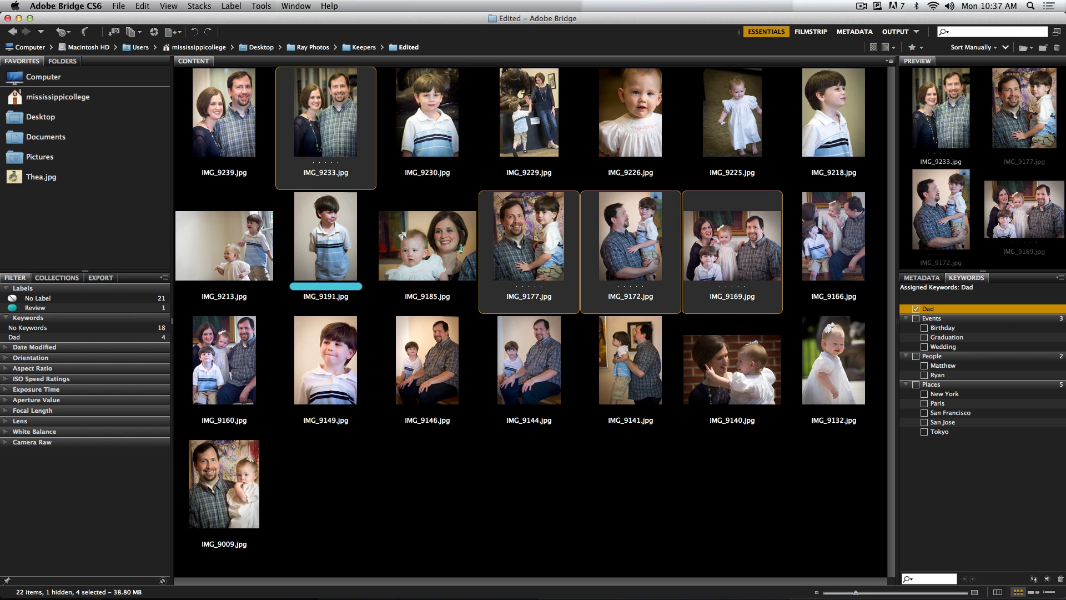
# Filter the photos by the Dad keyword, extend the filter to No Keywords photos, and deselect everything
pyautogui.click(14, 337)
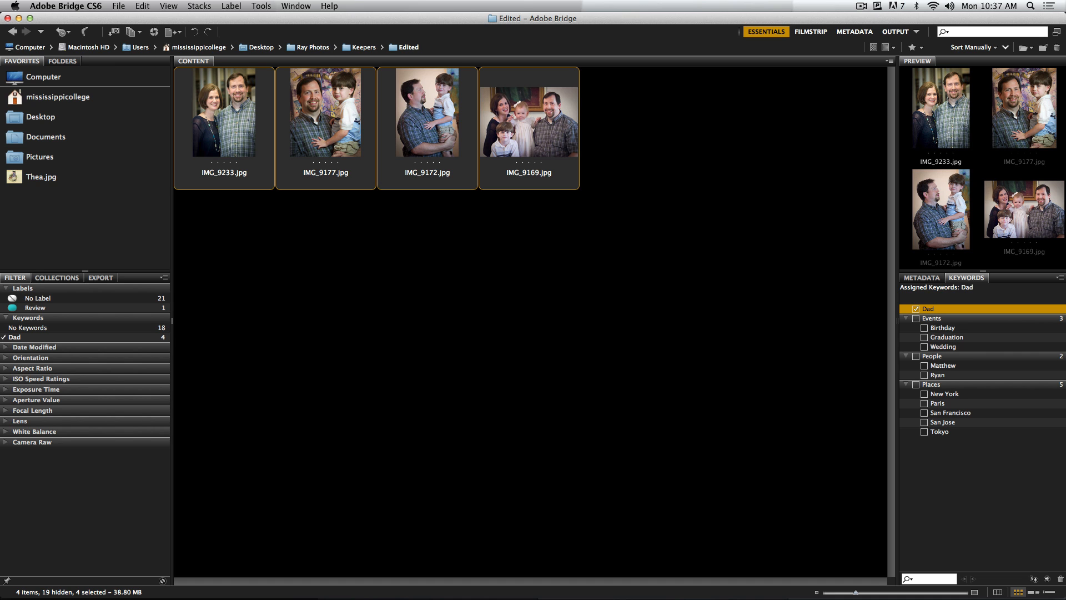
pyautogui.click(27, 328)
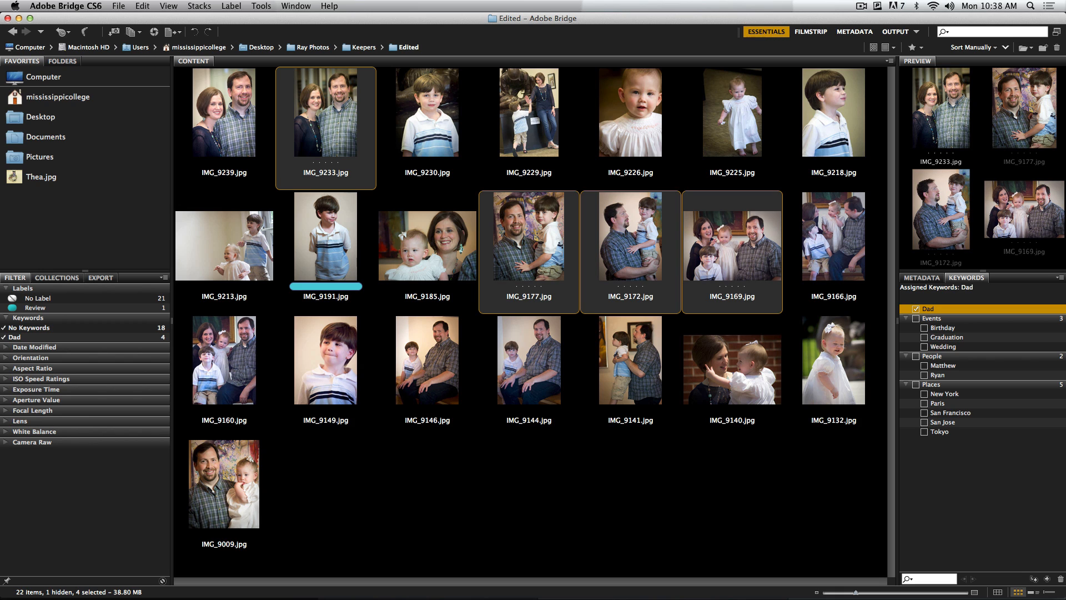
pyautogui.press('super+shift+a')
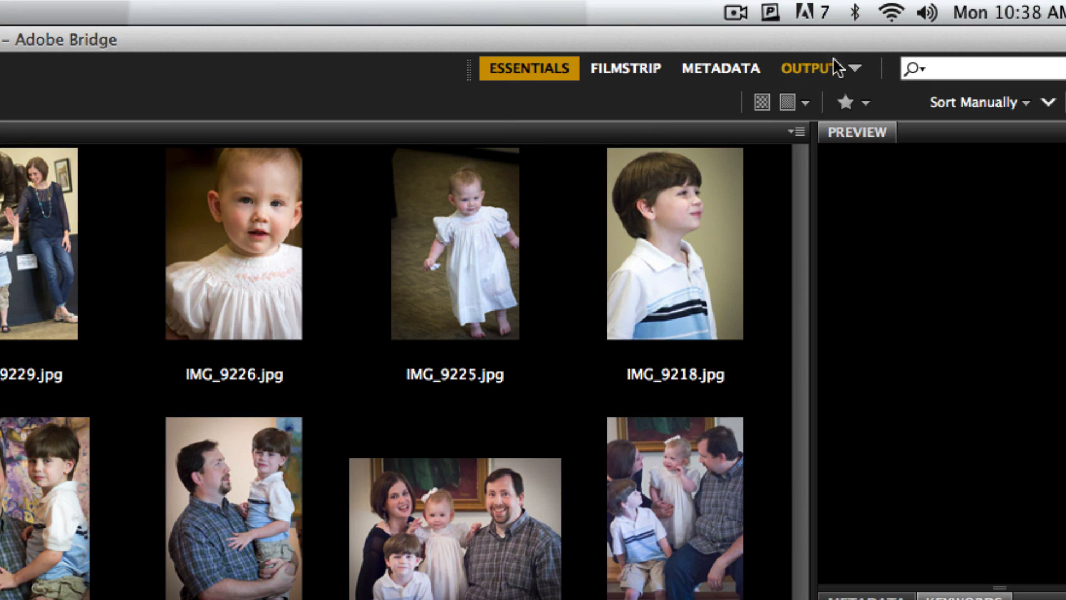
# Switch to the Output workspace and browse several Desktop folders, ending in the Edited folder inside Keepers
pyautogui.click(812, 66)
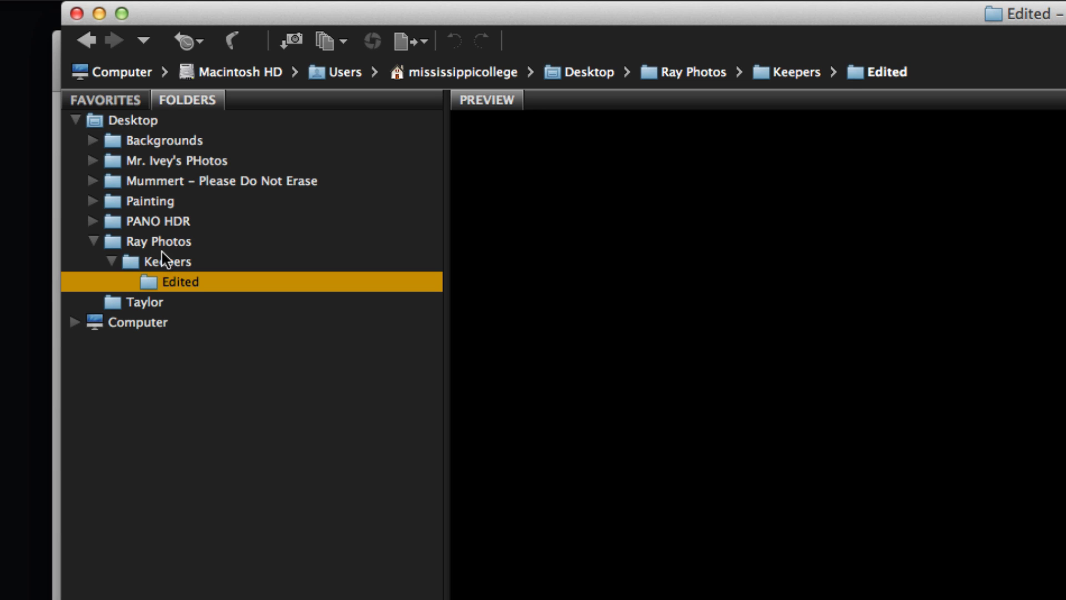
pyautogui.click(863, 71)
pyautogui.click(319, 164)
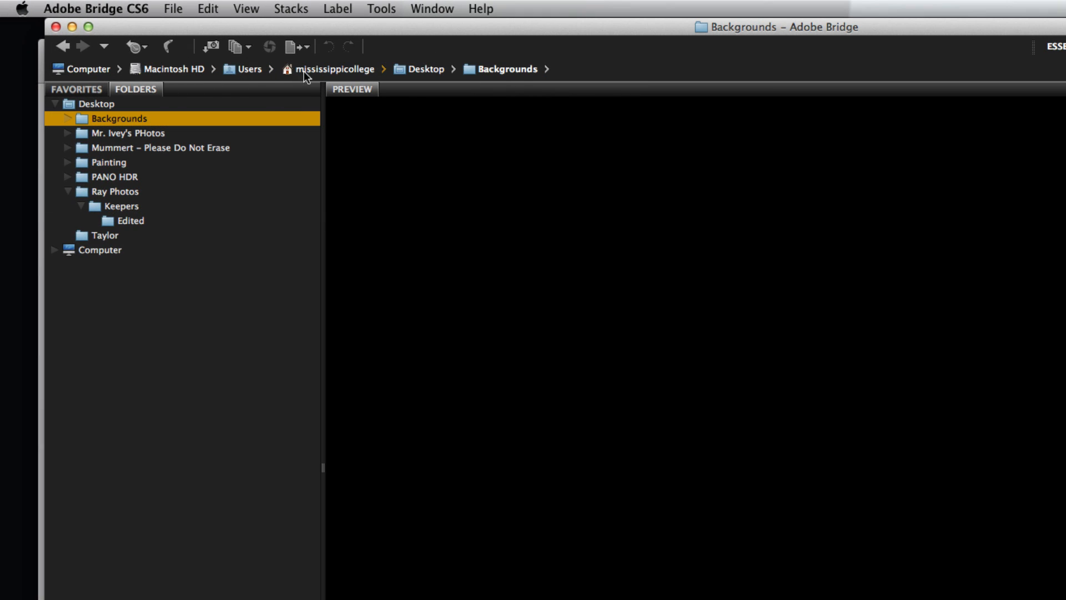
pyautogui.click(438, 68)
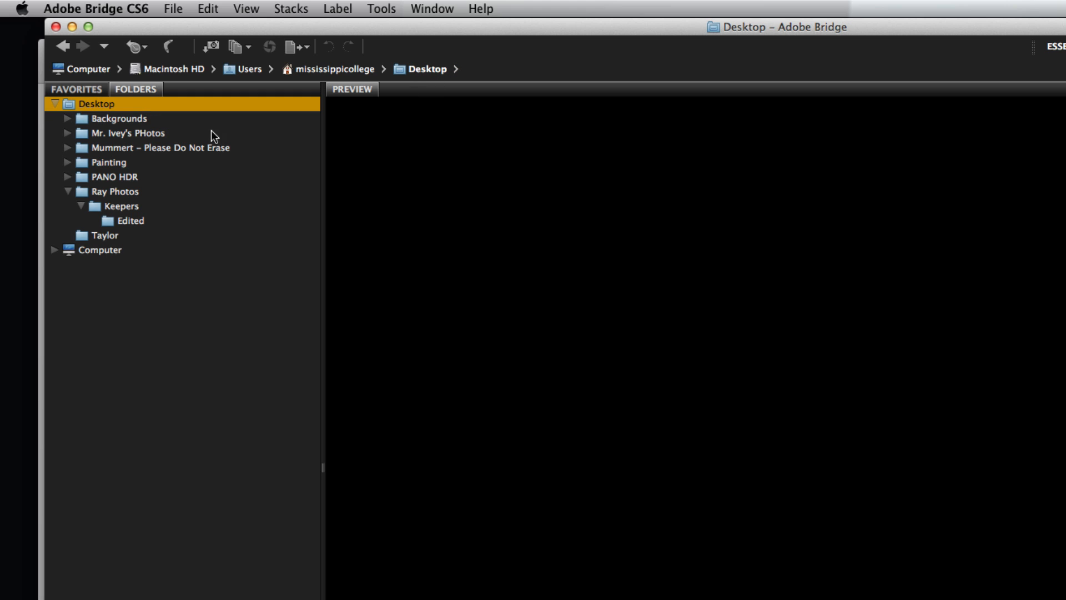
pyautogui.click(139, 131)
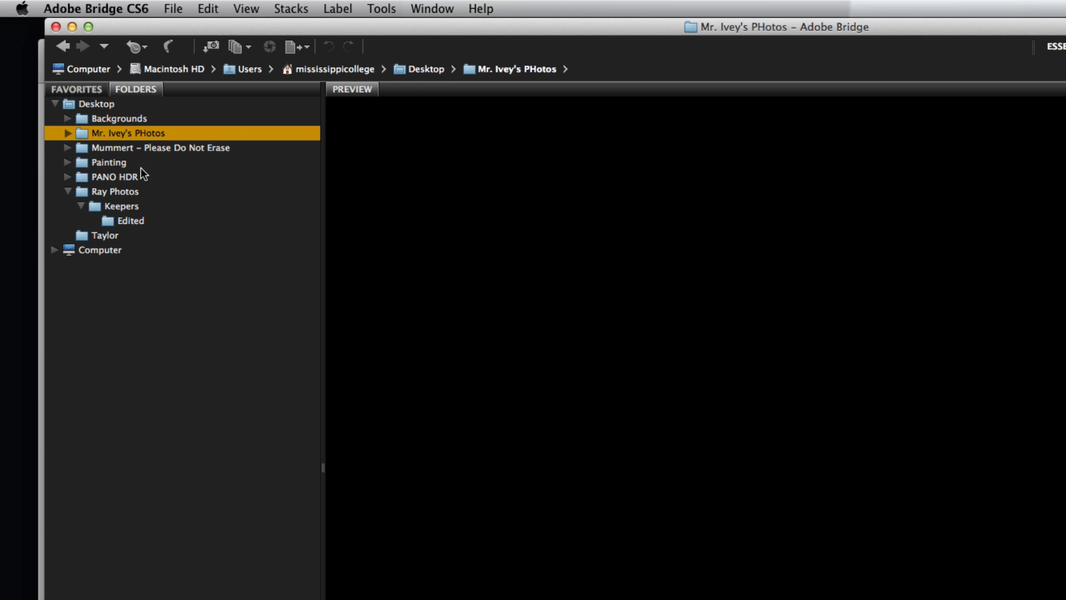
pyautogui.click(138, 161)
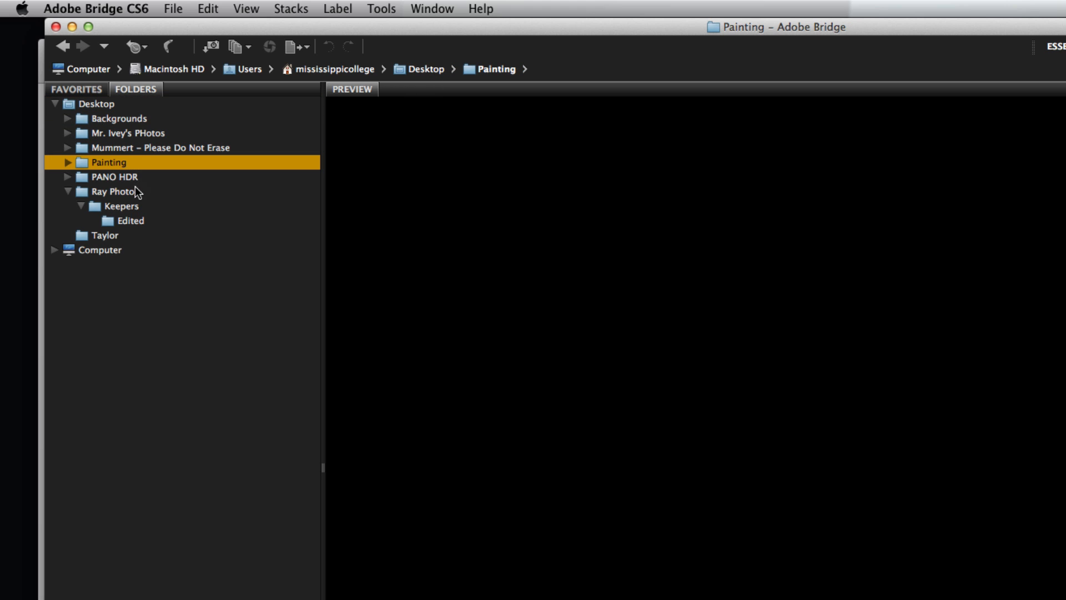
pyautogui.click(135, 189)
pyautogui.click(134, 220)
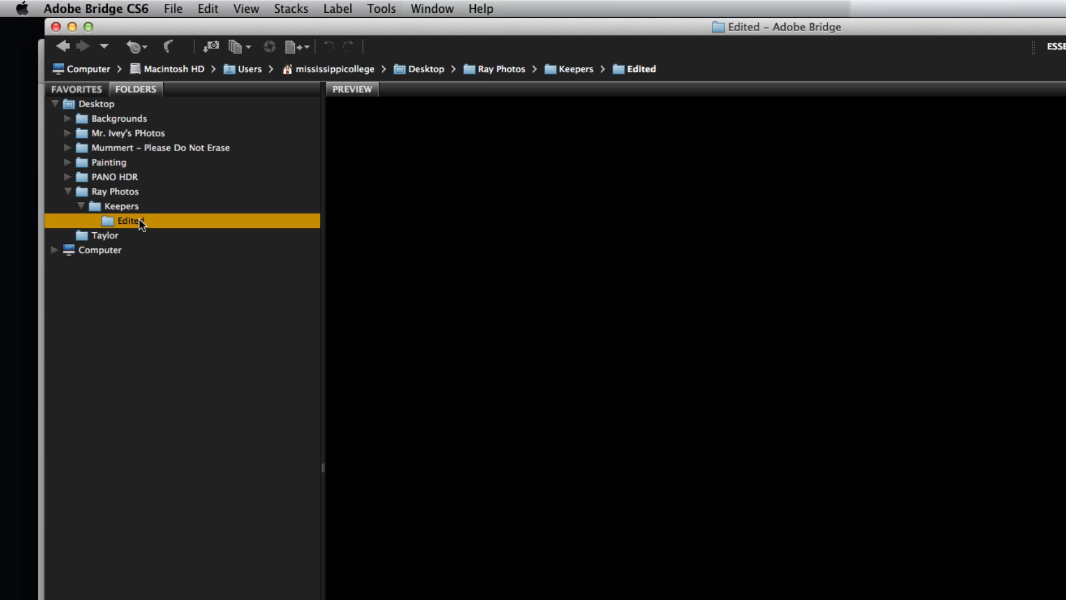
pyautogui.click(139, 219)
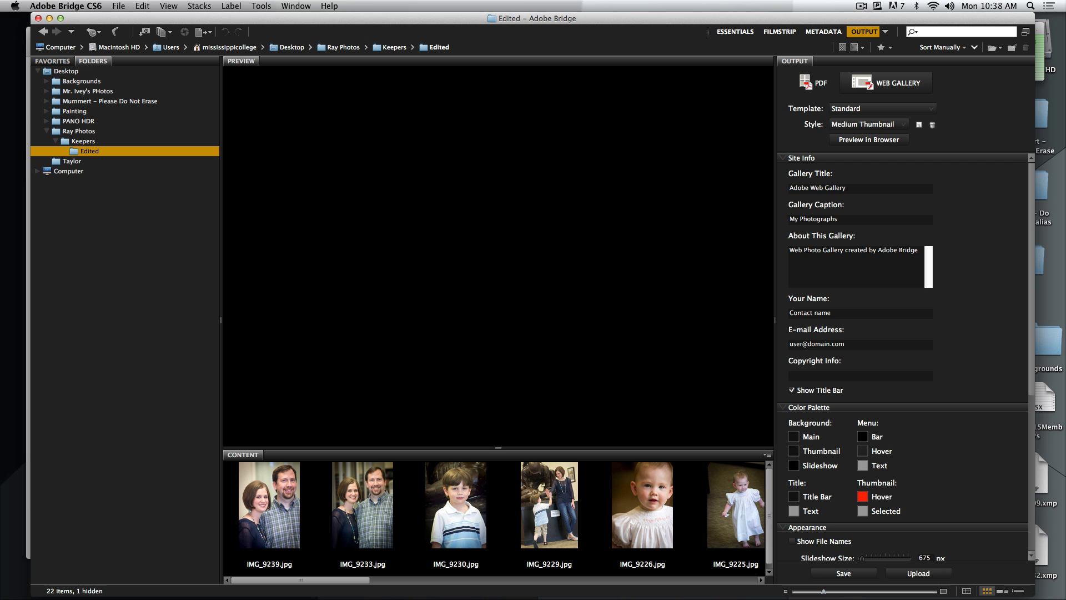
# Look through the photo strip of the Edited folder and select all of its photos
pyautogui.click(269, 505)
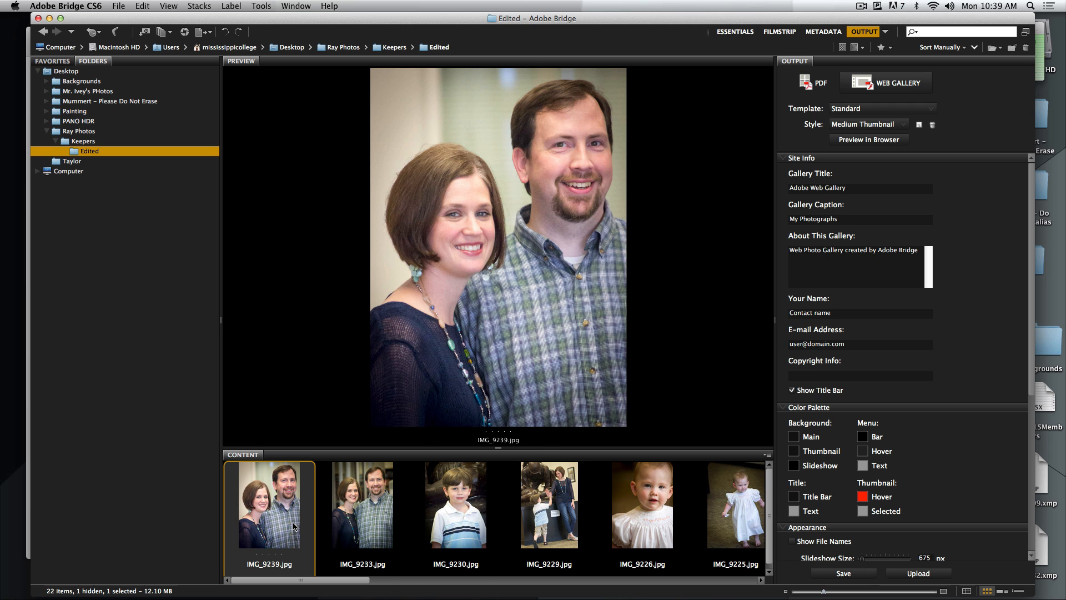
pyautogui.scroll(-5, 293, 527)
pyautogui.scroll(-3, 293, 527)
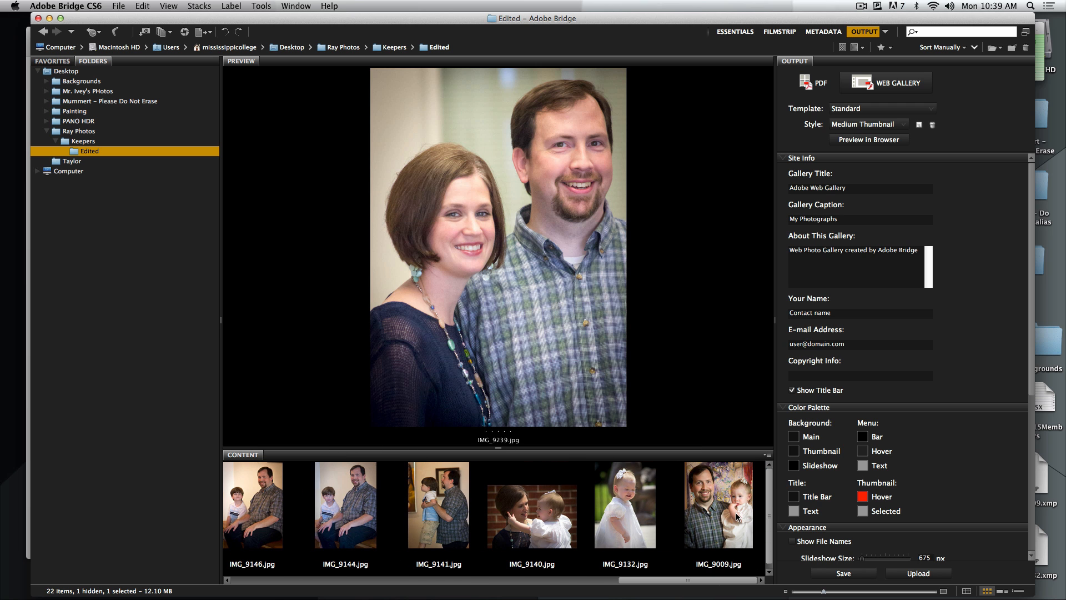
pyautogui.press('super+a')
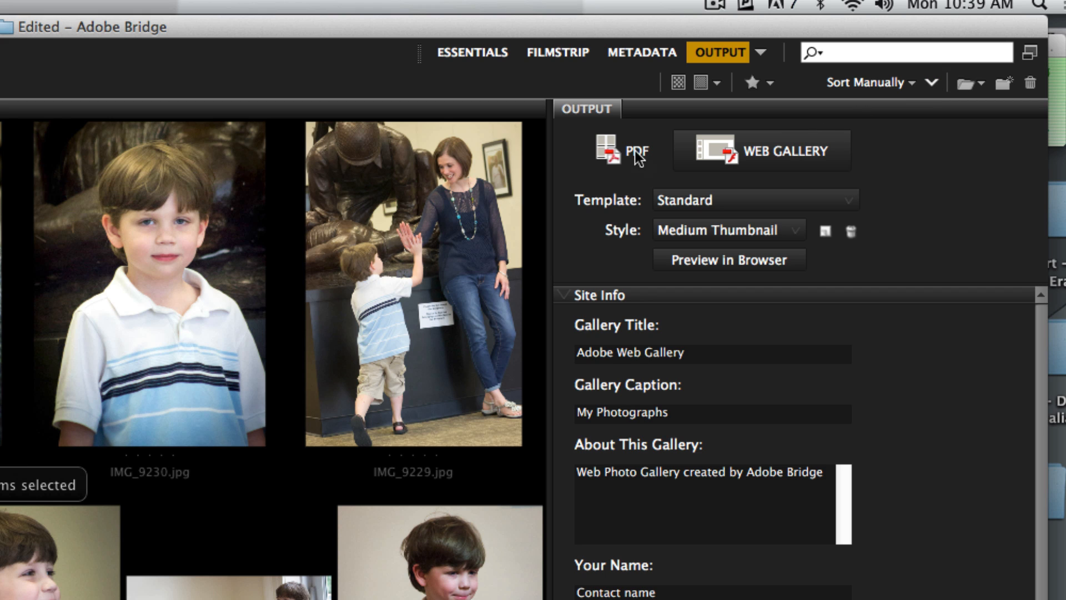
# Set the output to PDF with the 5*8 Contact Sheet template and enable viewing the PDF after saving
pyautogui.click(637, 156)
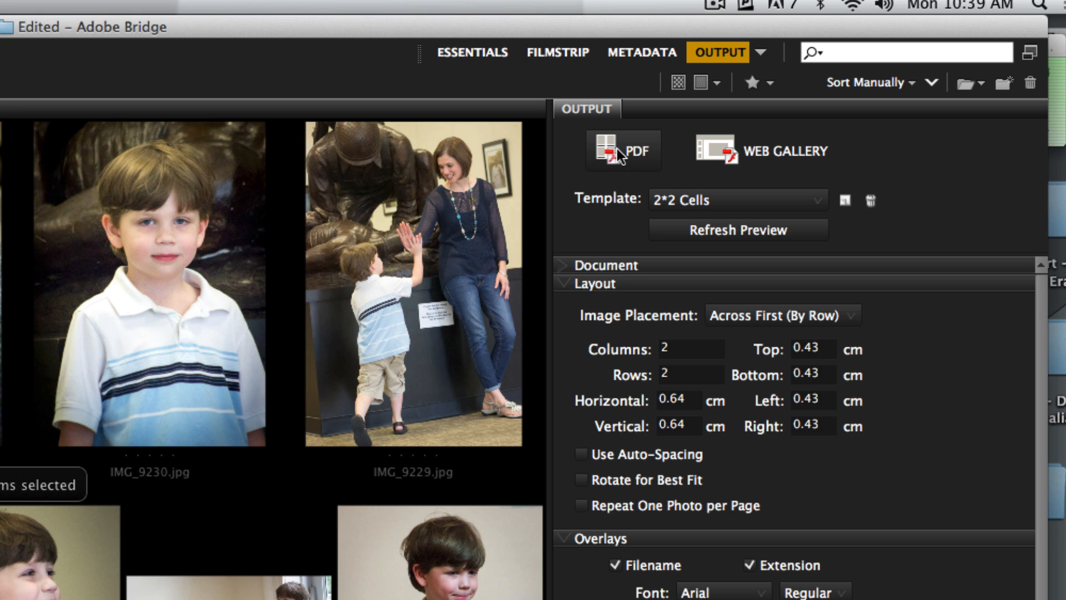
pyautogui.click(712, 198)
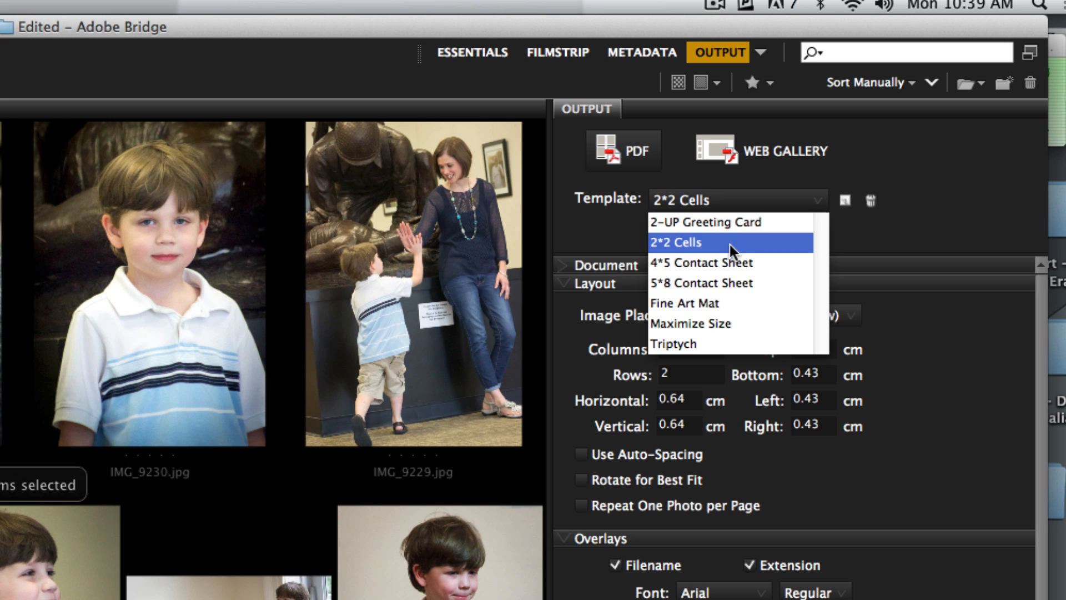
pyautogui.click(701, 282)
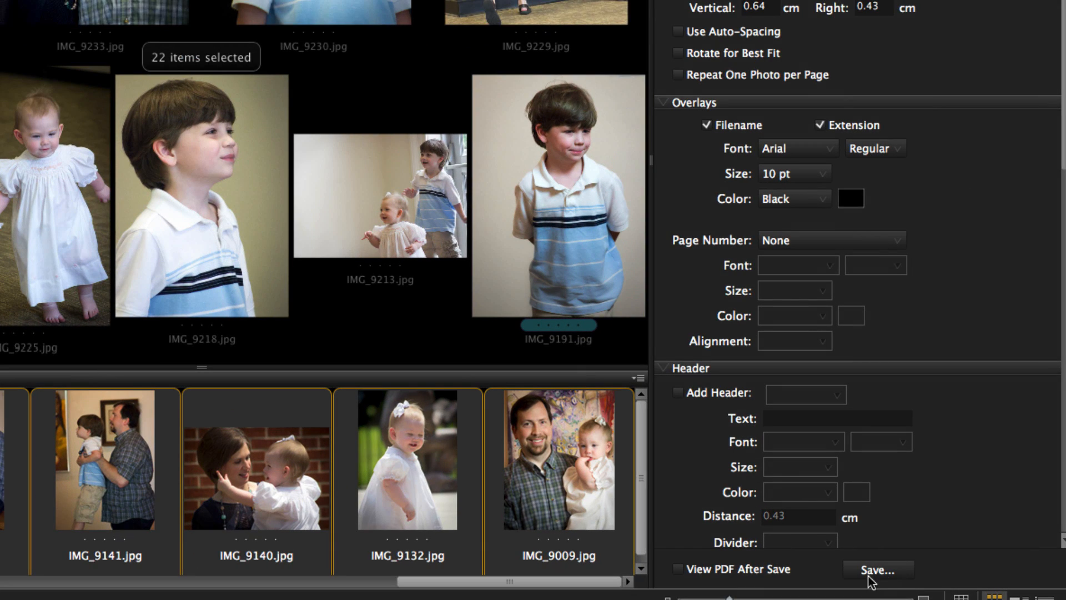
pyautogui.click(679, 570)
# Save the contact sheet PDF to the Desktop as RayContactSheet, and close the opened PDF to return to Bridge
pyautogui.click(893, 571)
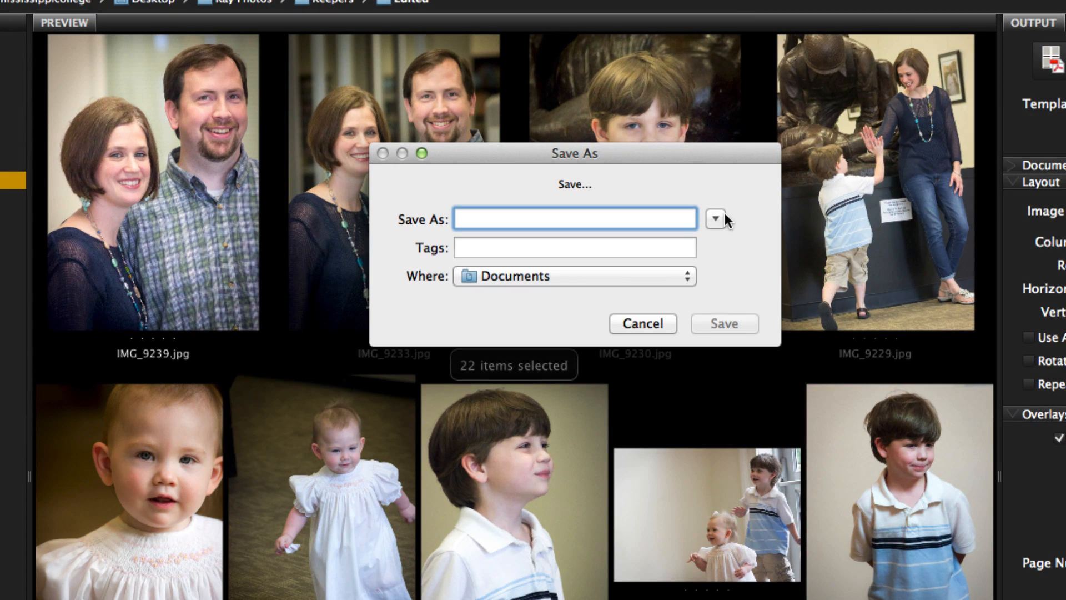
pyautogui.click(613, 173)
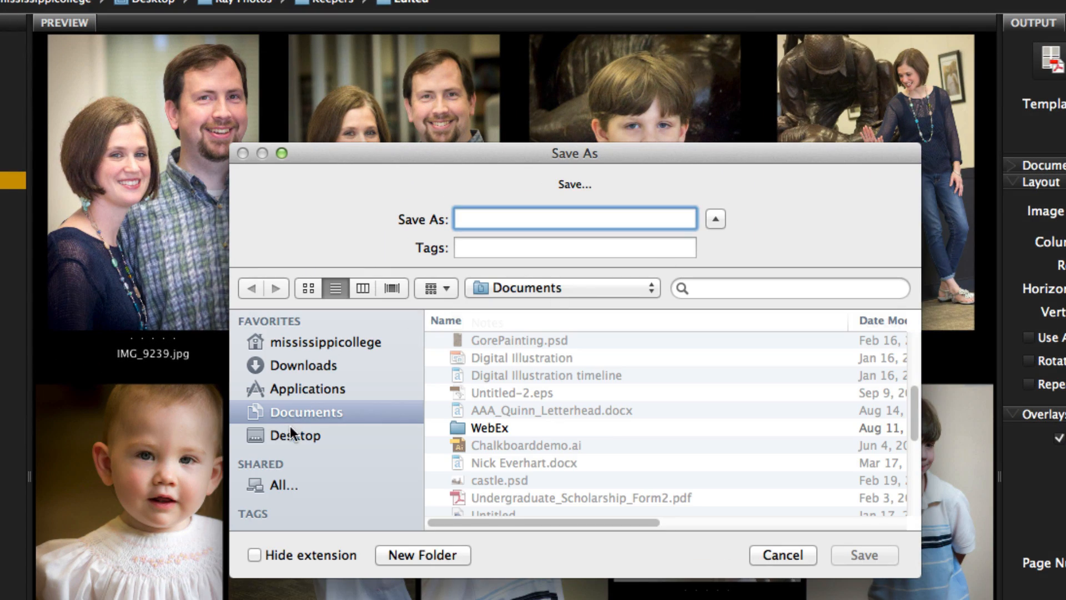
pyautogui.click(297, 436)
pyautogui.write('Ray')
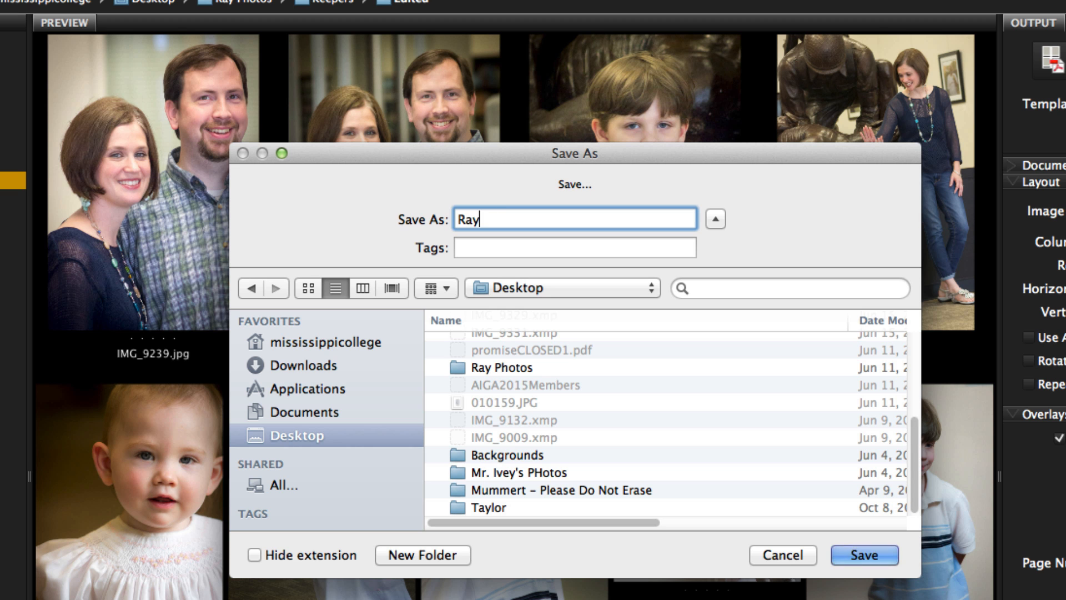
pyautogui.write('ContactSheet')
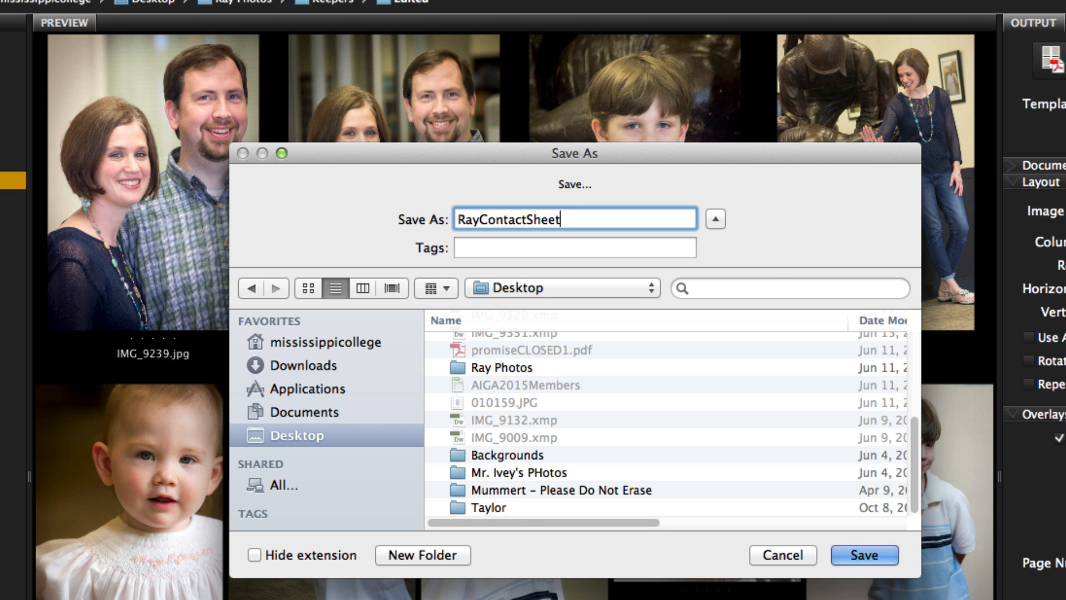
pyautogui.press('Return')
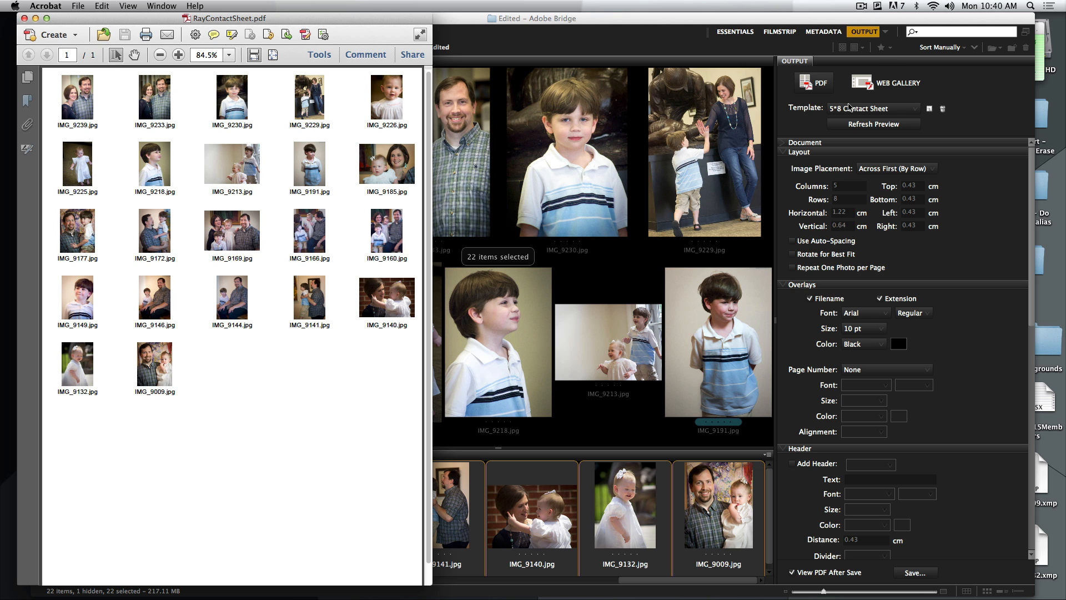
pyautogui.click(24, 19)
pyautogui.click(522, 42)
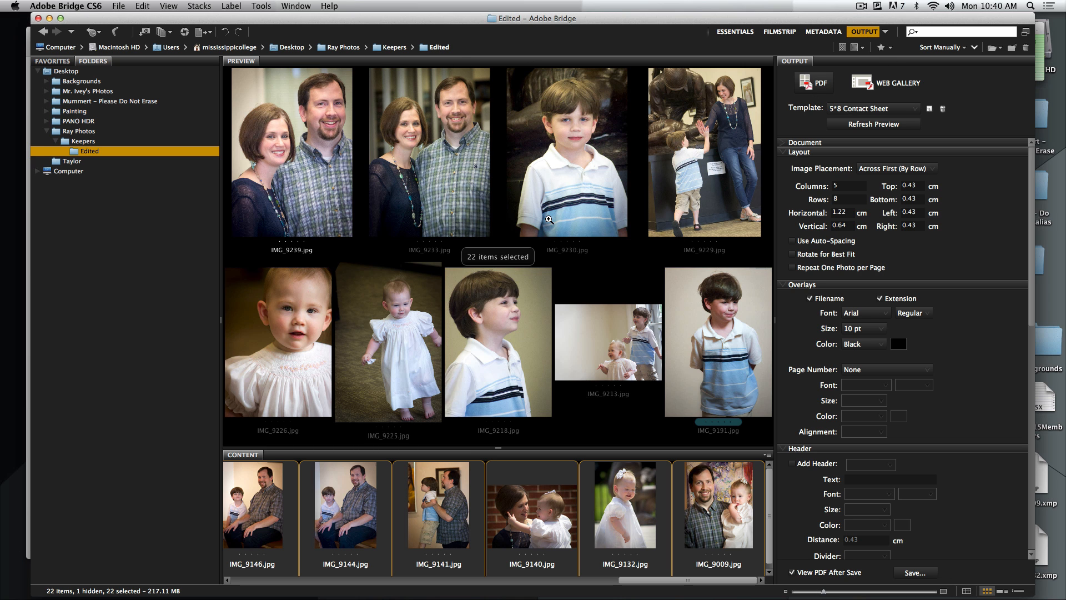
# Return to the Essentials workspace and open Batch Rename for the selected photos, with renaming in the same folder
pyautogui.click(747, 32)
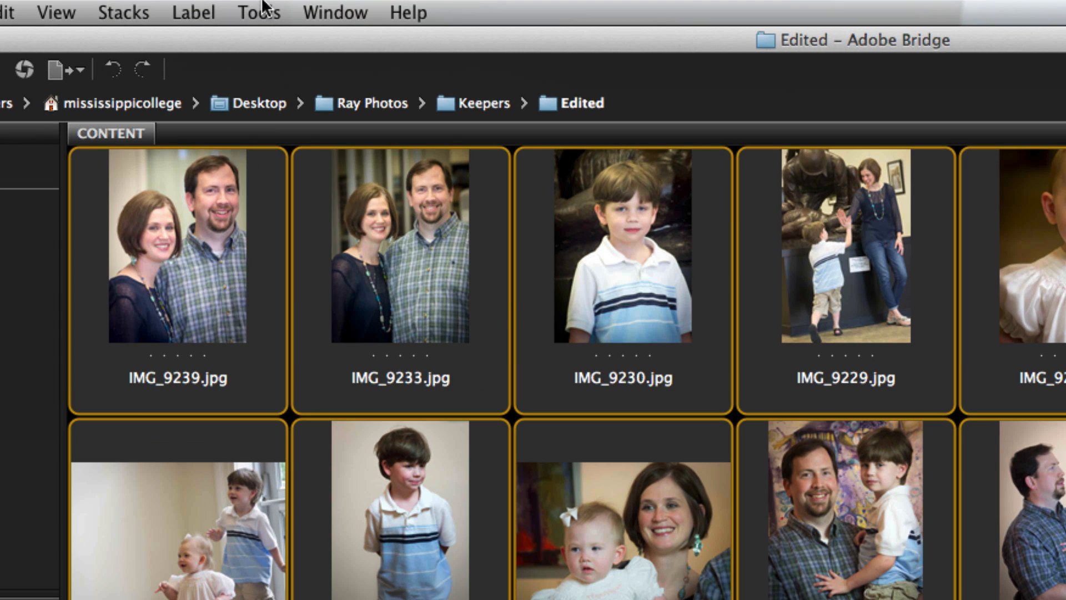
pyautogui.click(261, 5)
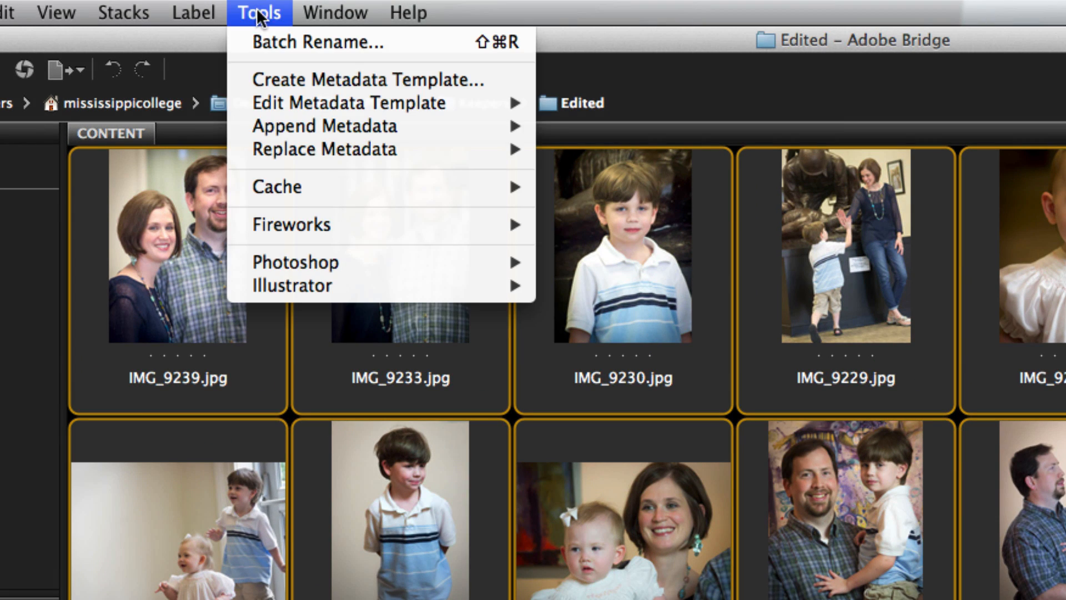
pyautogui.click(256, 40)
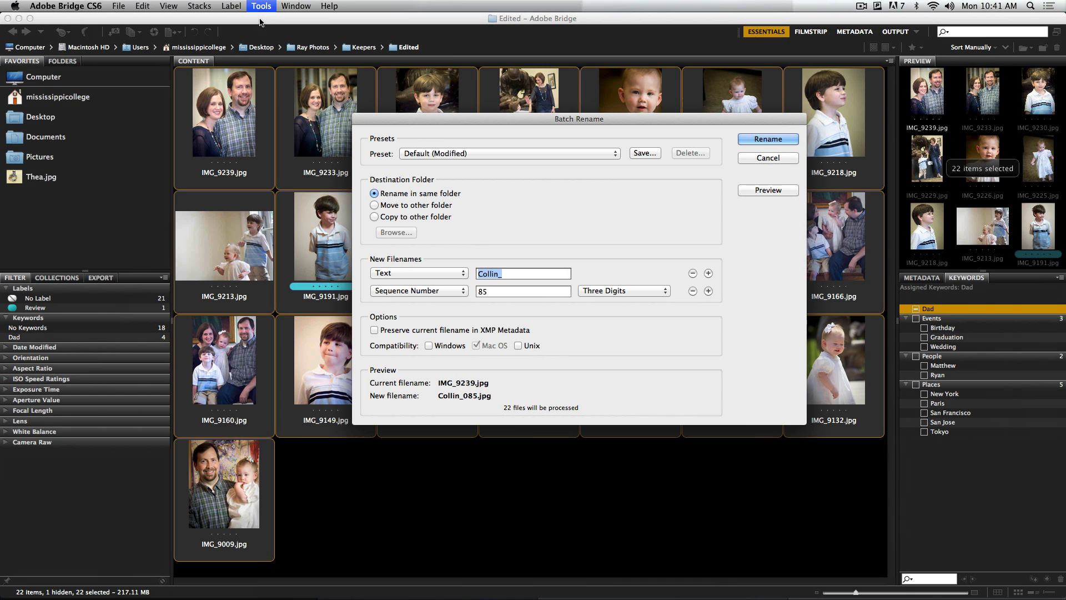
pyautogui.moveTo(524, 119); pyautogui.dragTo(489, 118)
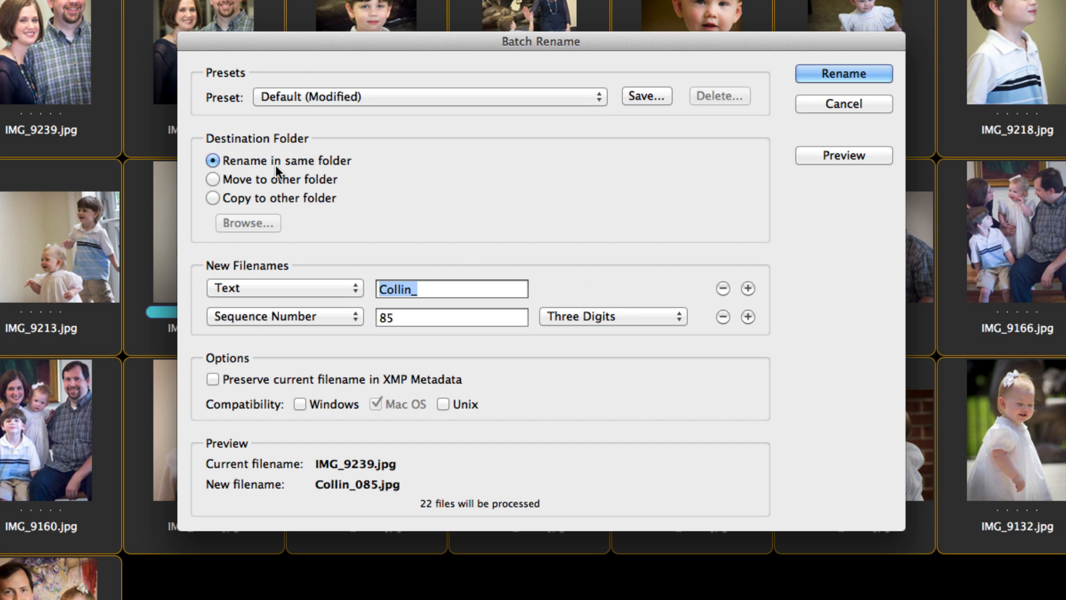
pyautogui.click(293, 199)
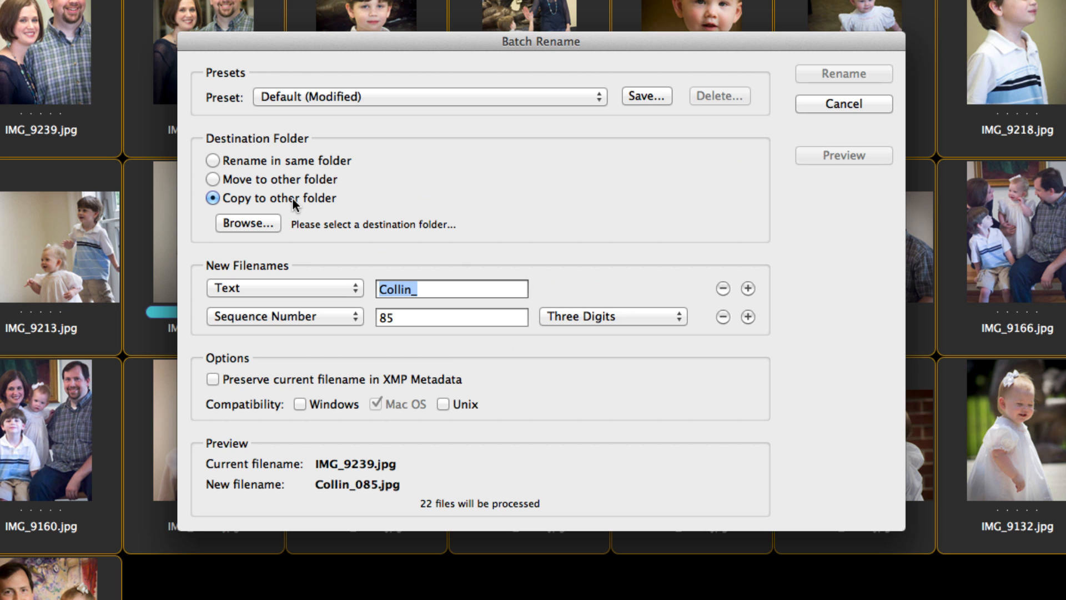
pyautogui.click(306, 161)
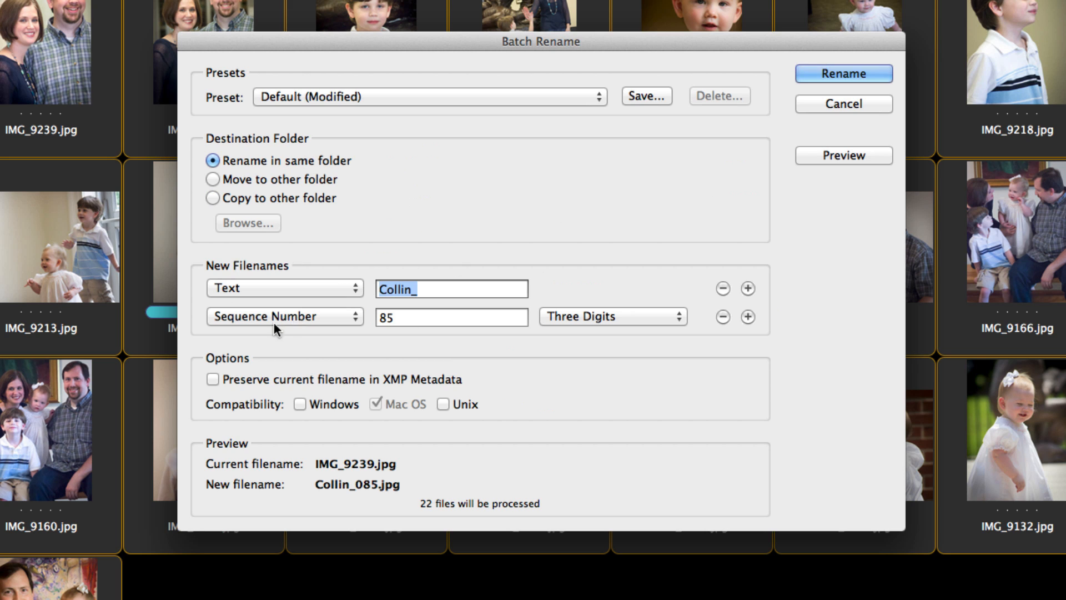
# Set the first filename element to the text GregoryFamily_
pyautogui.click(272, 288)
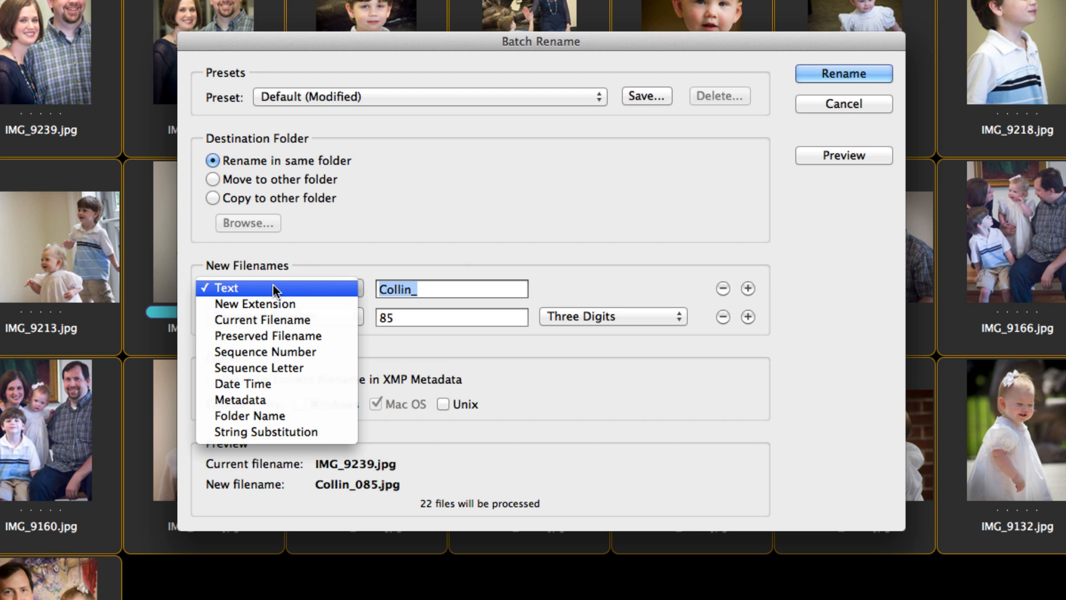
pyautogui.click(234, 292)
pyautogui.click(410, 289)
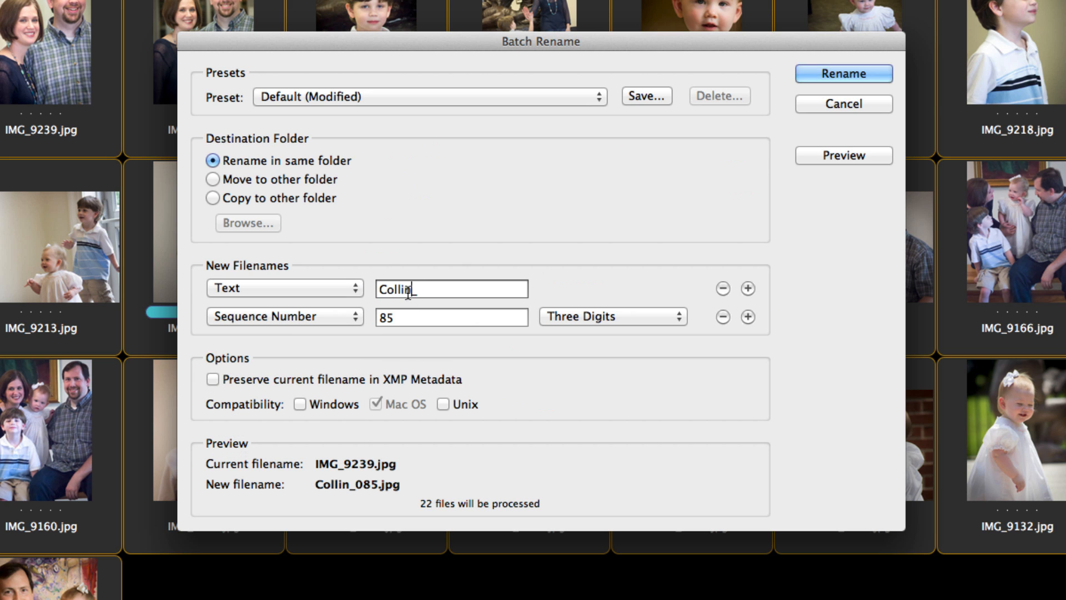
pyautogui.moveTo(409, 289); pyautogui.dragTo(365, 289)
pyautogui.write('Greggory')
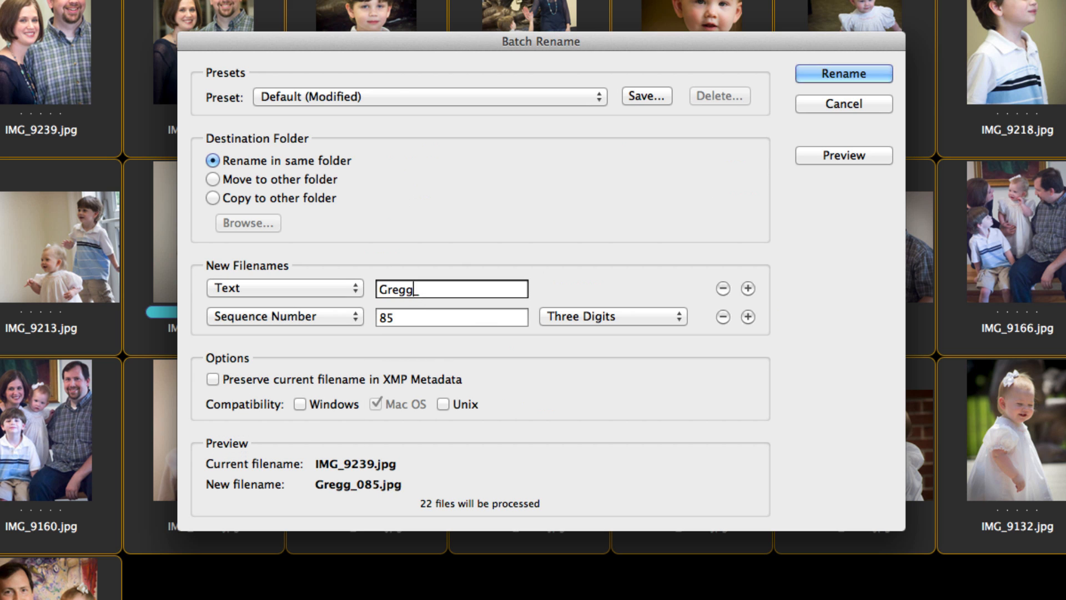
pyautogui.press('BackSpace')
pyautogui.press('BackSpace')
pyautogui.press('BackSpace')
pyautogui.press('BackSpace')
pyautogui.write('oryF')
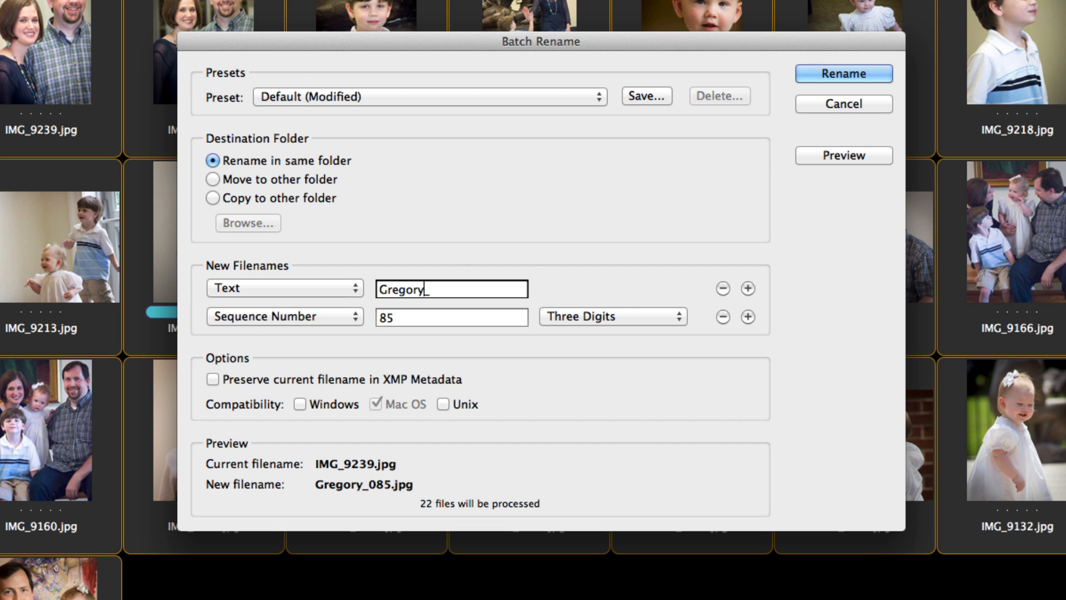
pyautogui.write('amily')
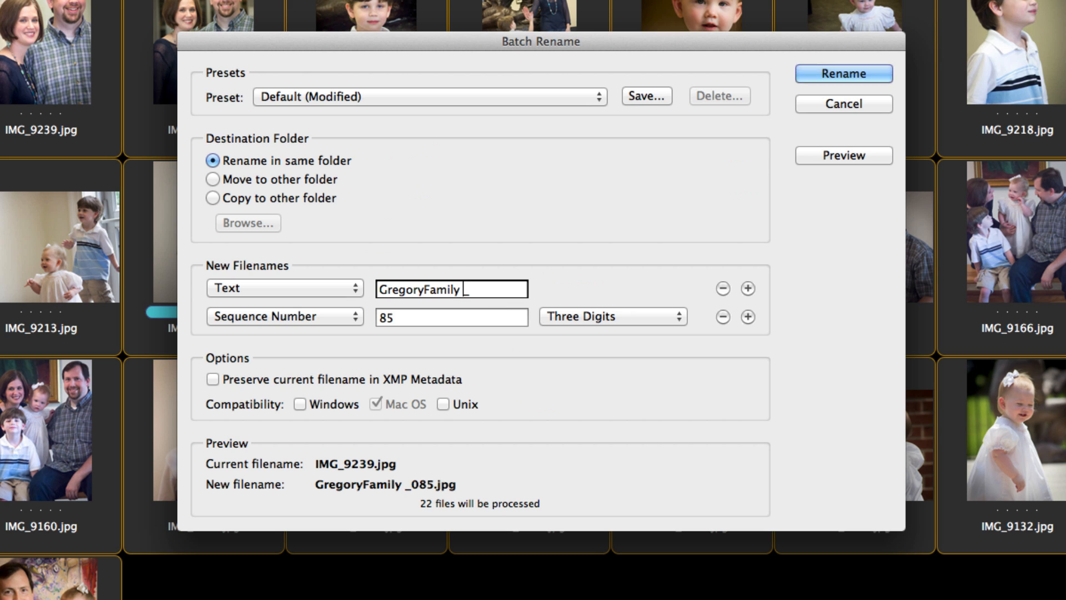
pyautogui.press('BackSpace')
# Set the second filename element to a sequence number starting at 001 with three digits
pyautogui.click(278, 318)
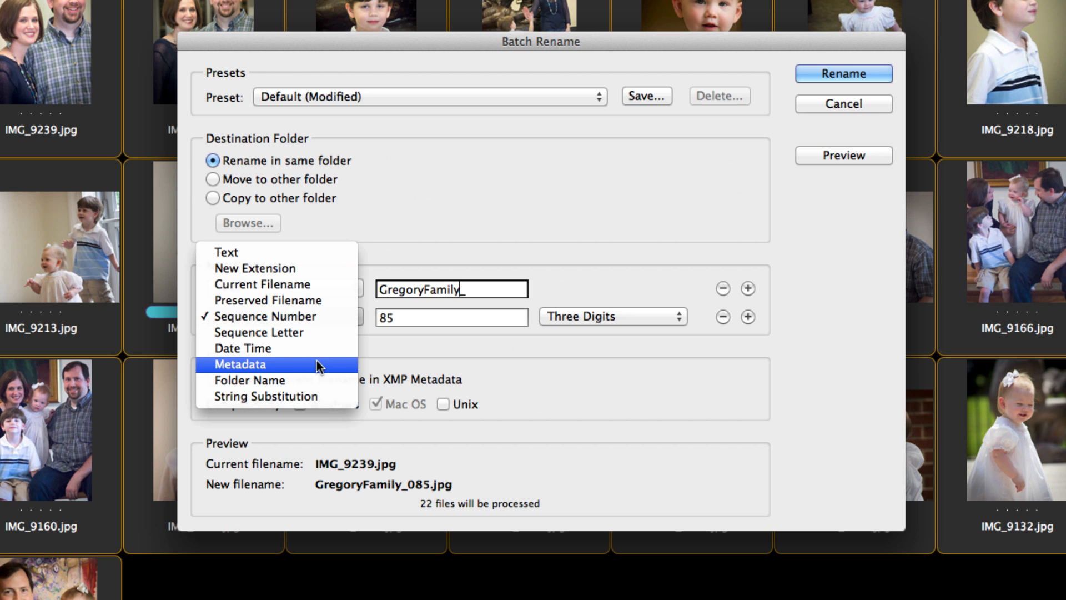
pyautogui.click(326, 318)
pyautogui.press('Tab')
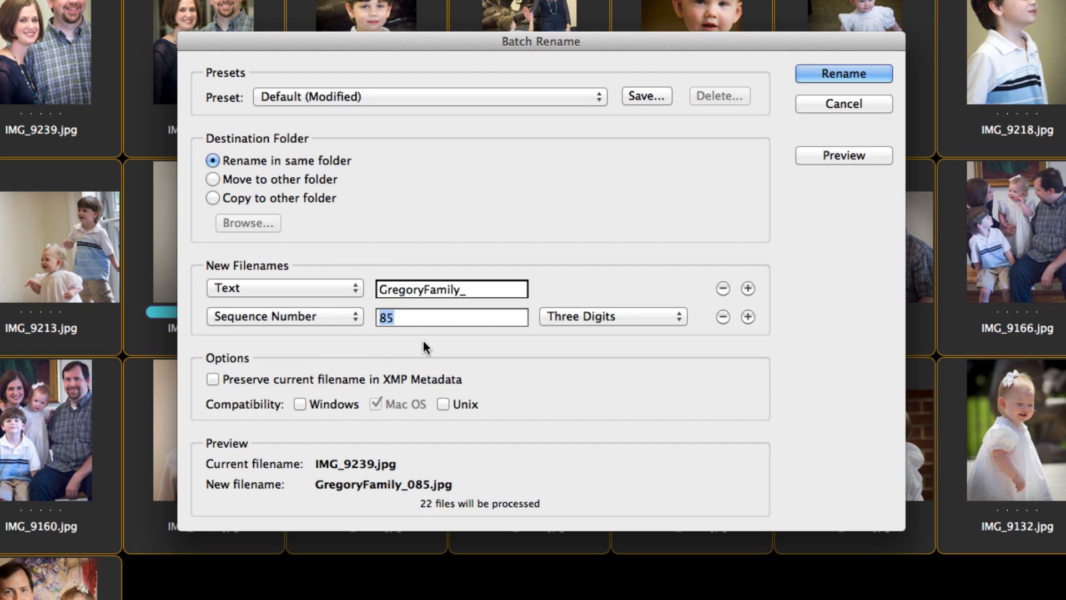
pyautogui.write('001')
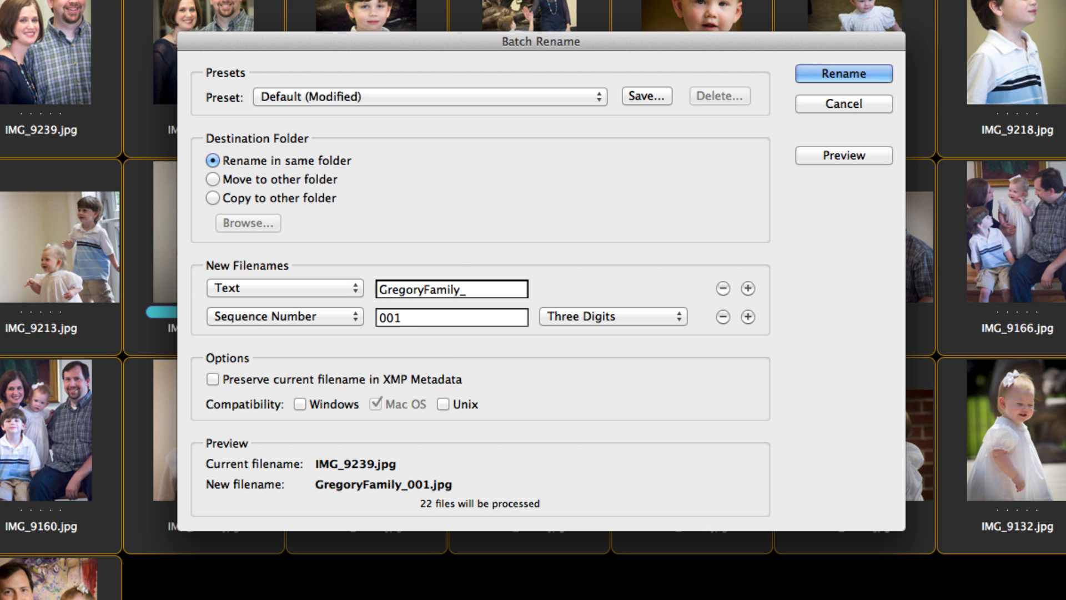
pyautogui.click(594, 316)
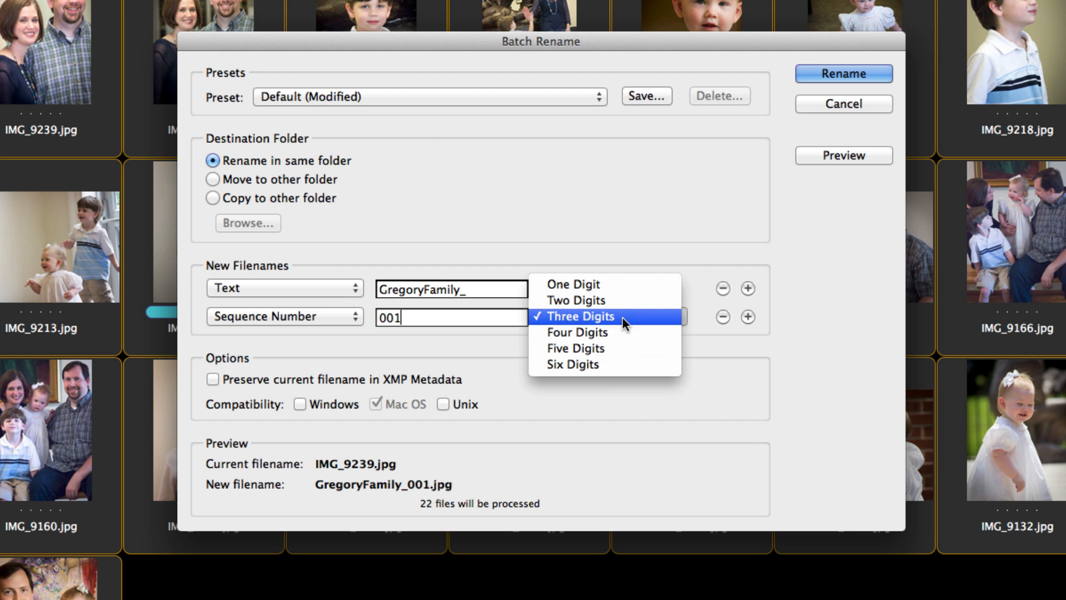
pyautogui.click(583, 251)
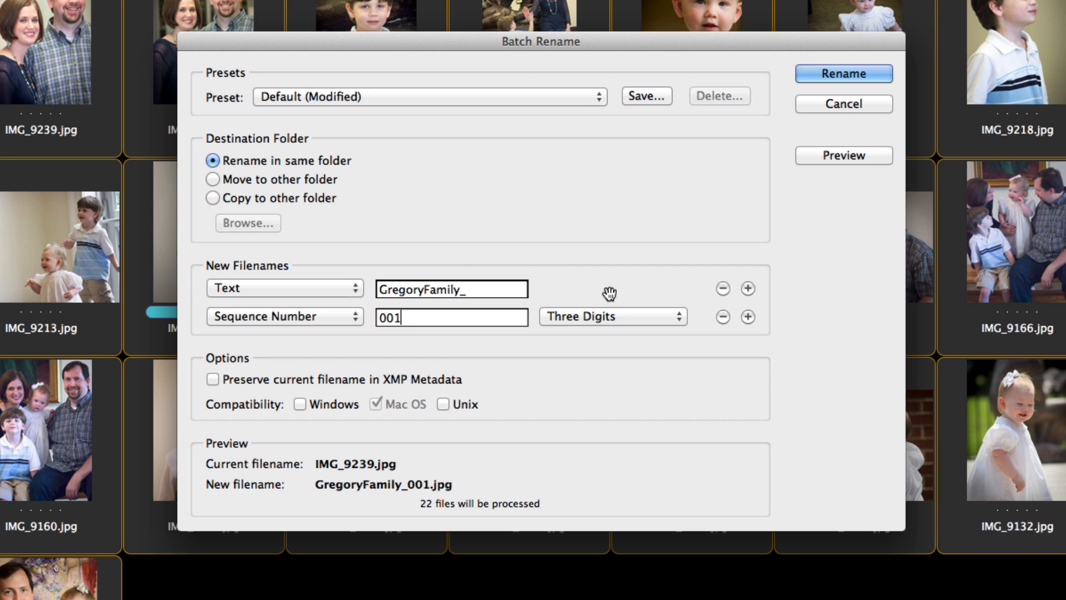
pyautogui.click(748, 317)
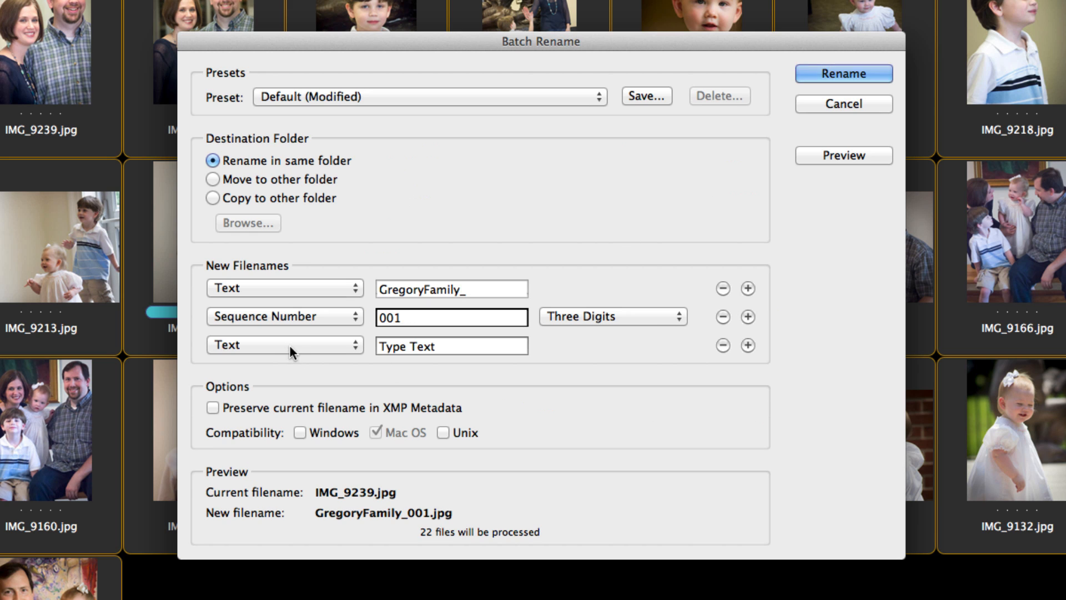
pyautogui.click(404, 347)
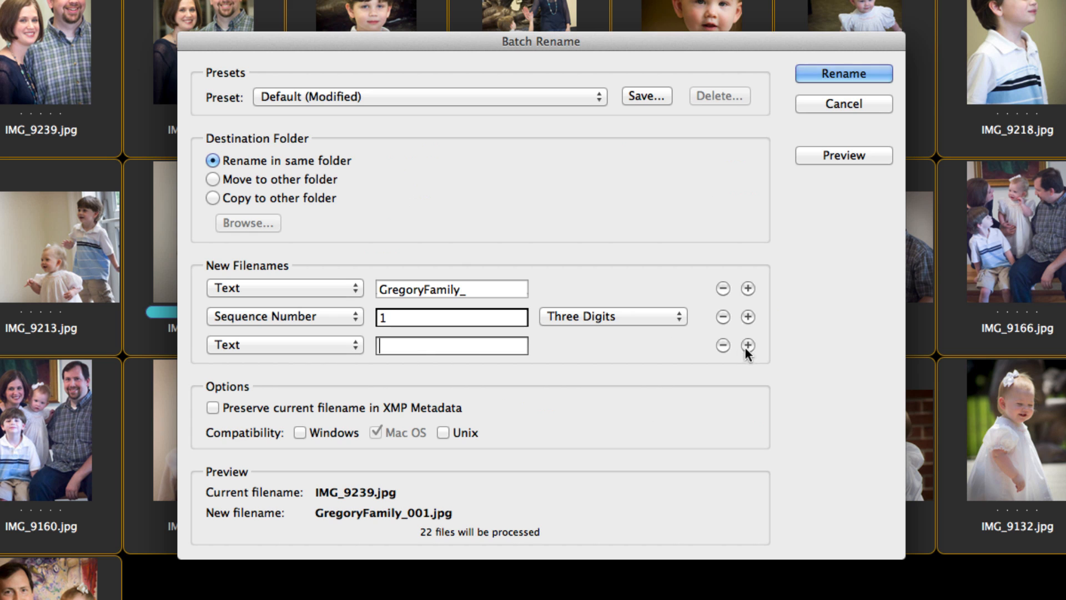
pyautogui.click(723, 345)
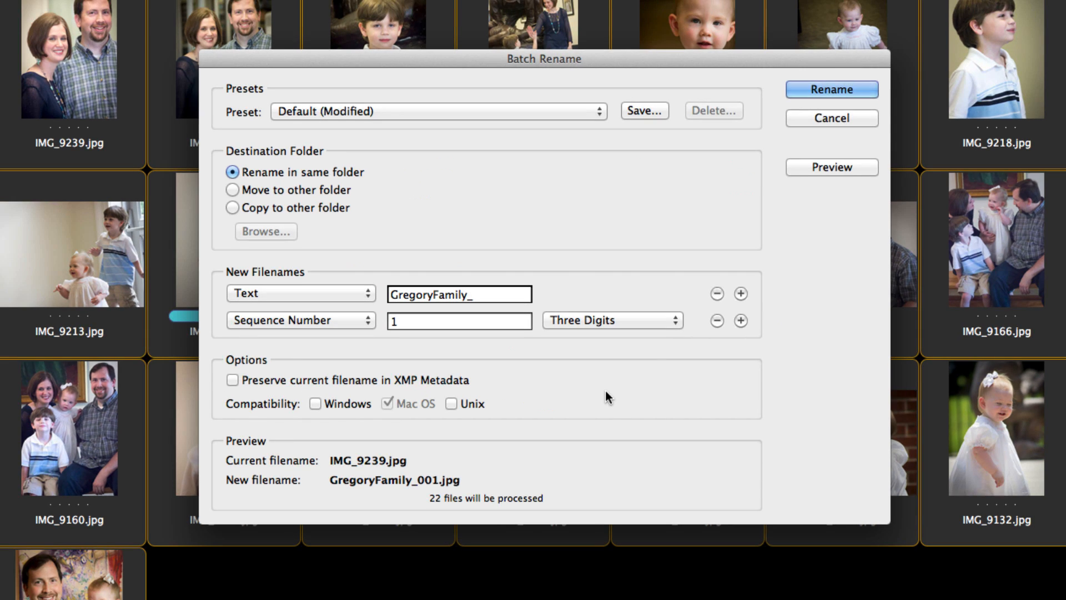
# Run the batch rename on the selected photos and clear the photo selection
pyautogui.click(825, 88)
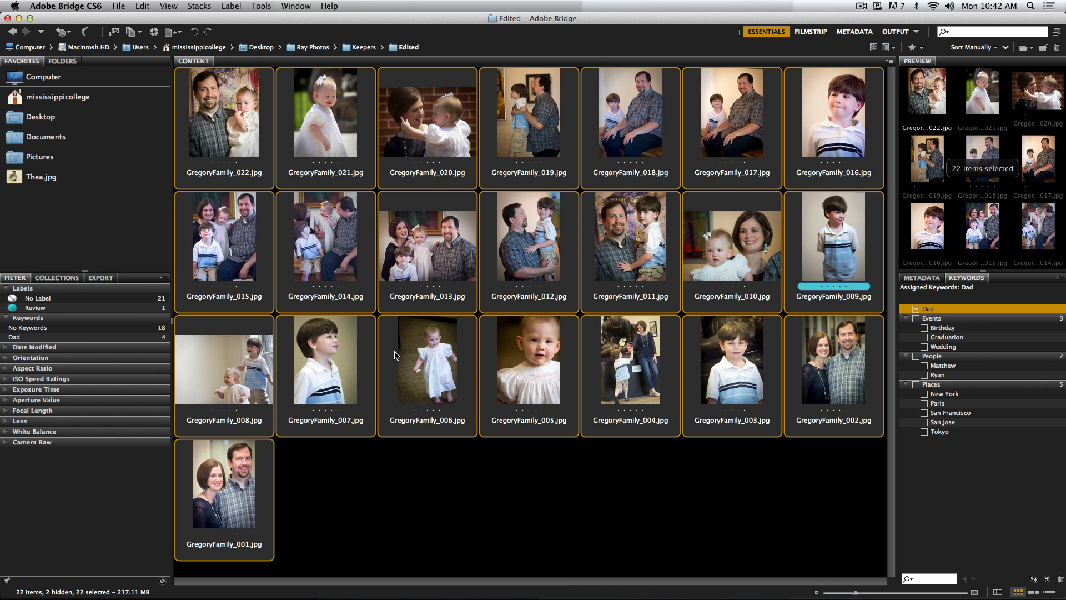
pyautogui.click(612, 496)
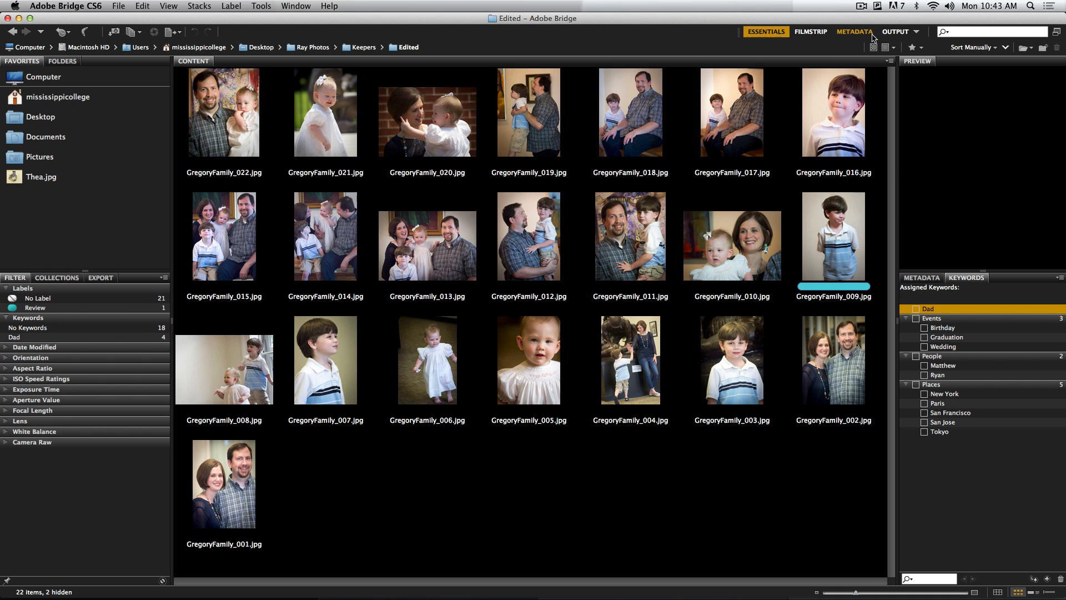
# Switch to the Output workspace, minimize Bridge, close the Acrobat start window and bring Finder's Edited folder window forward
pyautogui.click(892, 34)
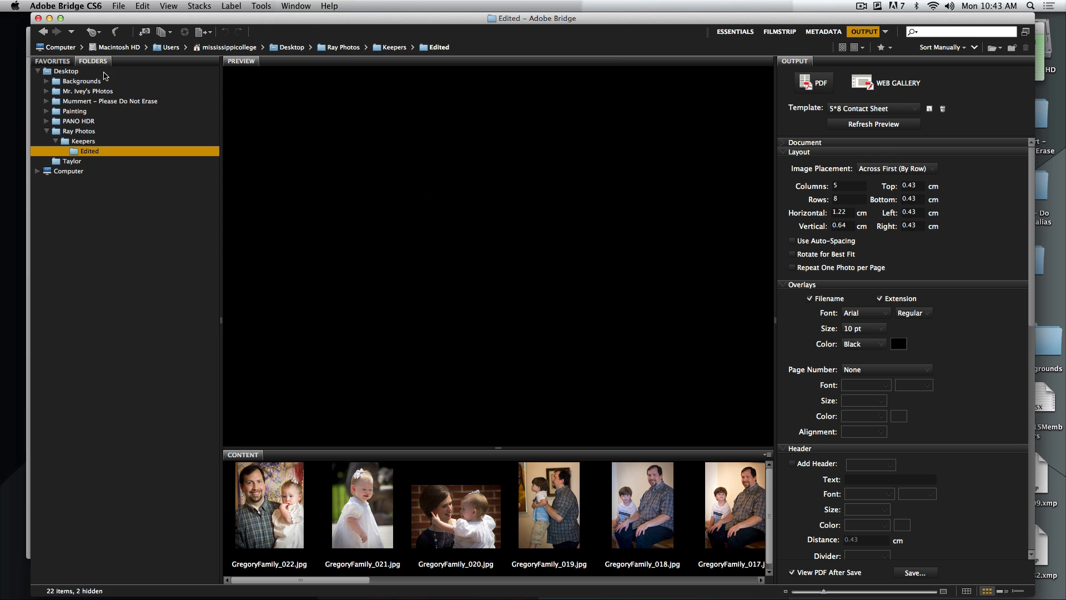
pyautogui.click(49, 18)
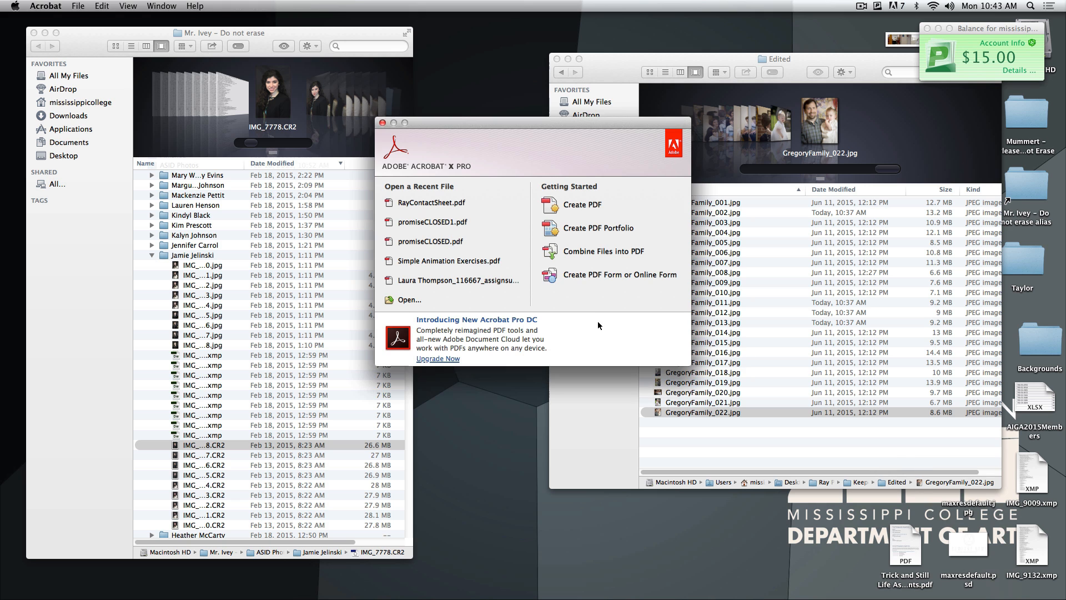
pyautogui.click(382, 122)
pyautogui.click(684, 428)
pyautogui.click(706, 445)
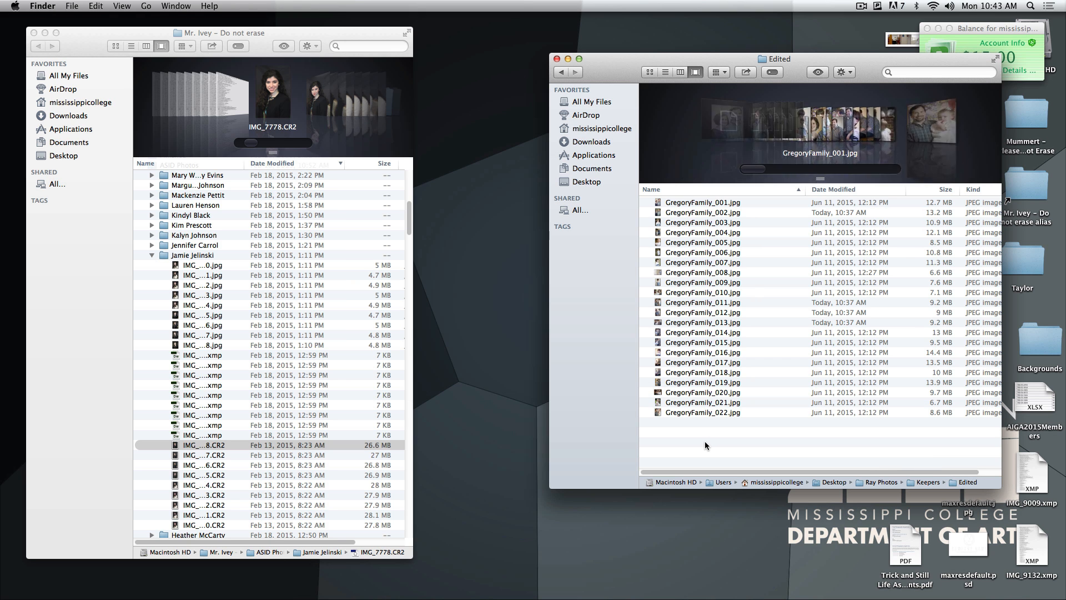
# Preview the renamed photo GregoryFamily_009.jpg in the Edited folder and close the preview
pyautogui.click(734, 282)
pyautogui.press('space')
pyautogui.press('space')
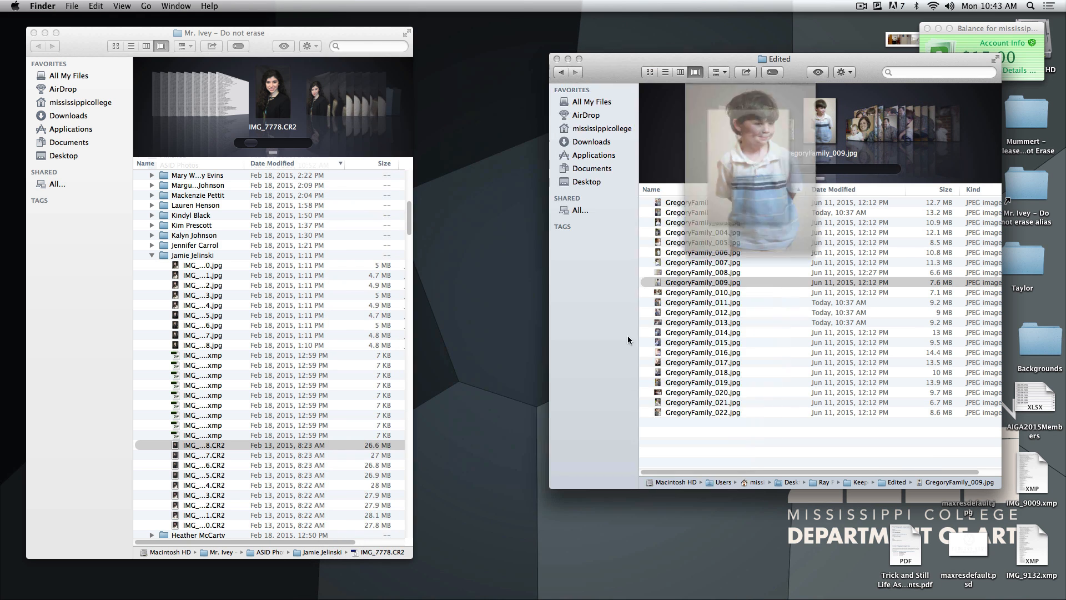
# Bring the other Finder window forward, move it slightly upward and widen it to show the Kind column
pyautogui.click(314, 382)
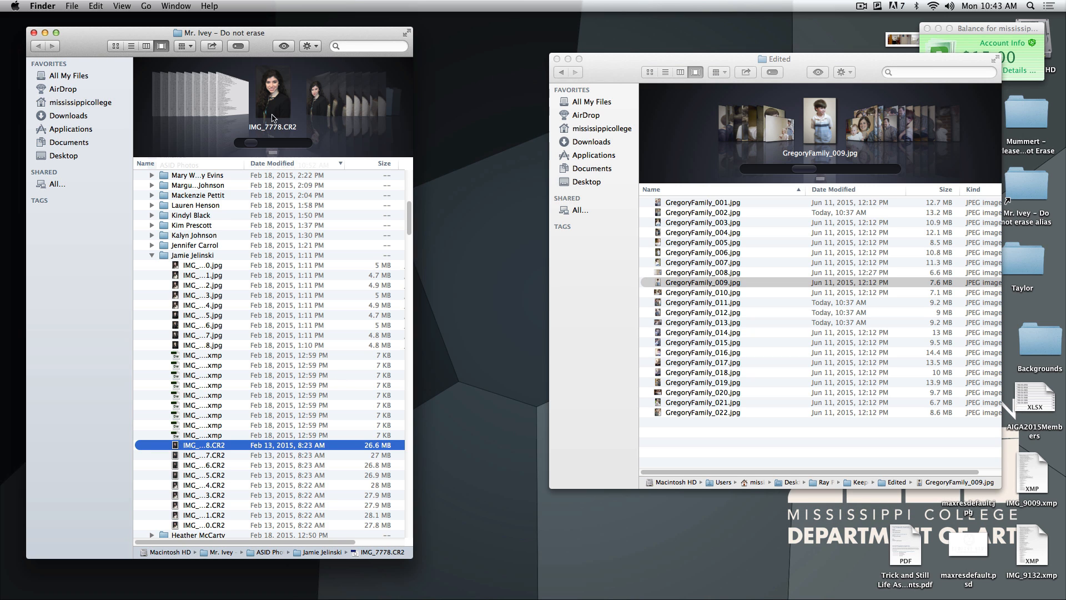
pyautogui.moveTo(265, 42); pyautogui.dragTo(271, 28)
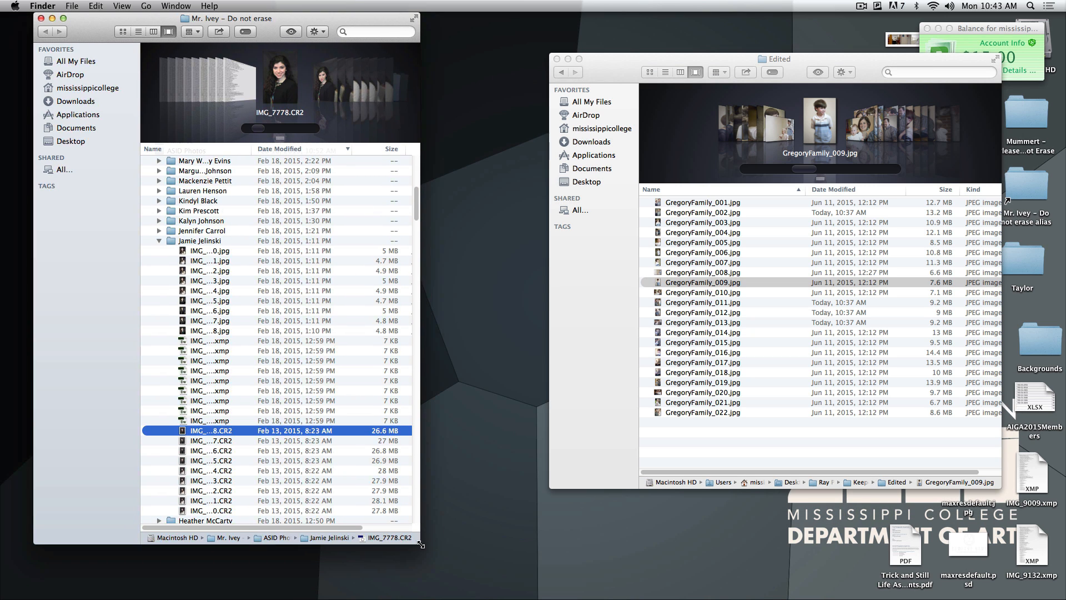
pyautogui.moveTo(418, 544); pyautogui.dragTo(479, 548)
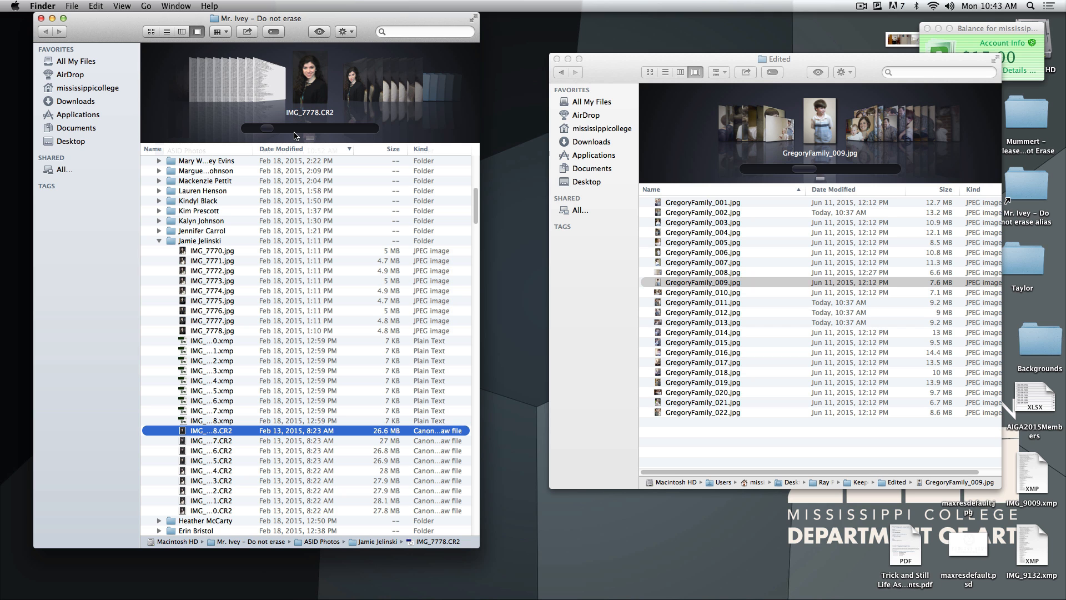
# Preview the raw file IMG_7778.CR2 and close the preview
pyautogui.click(217, 441)
pyautogui.click(216, 432)
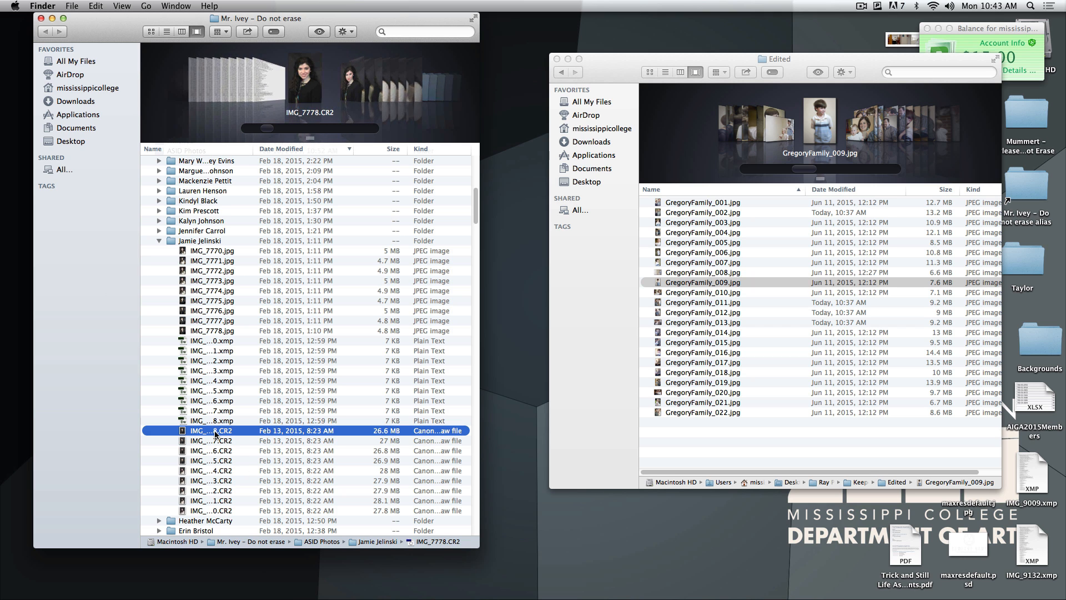
pyautogui.press('space')
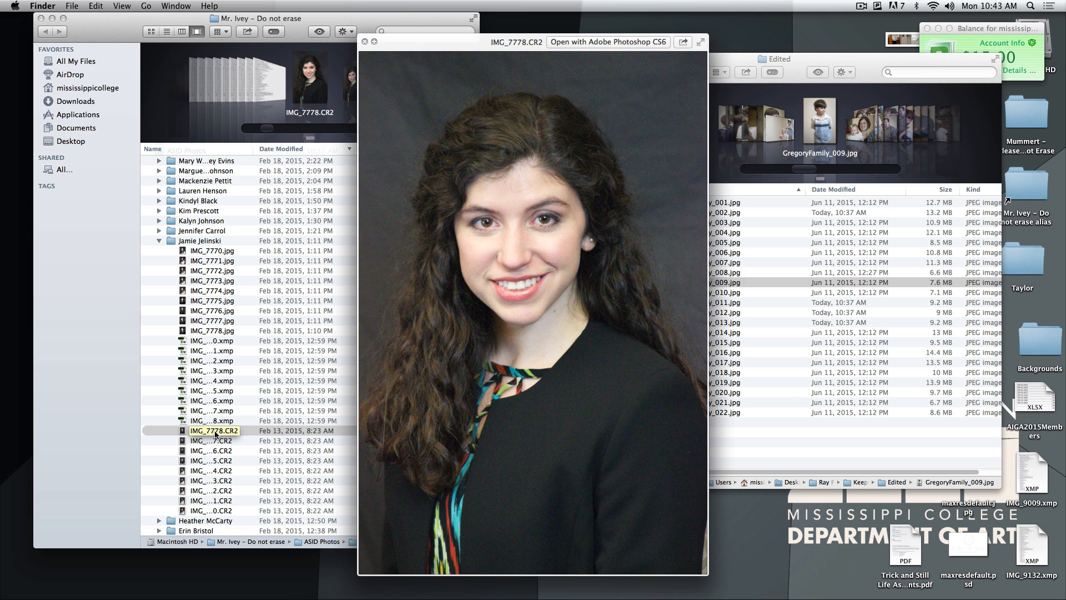
pyautogui.press('space')
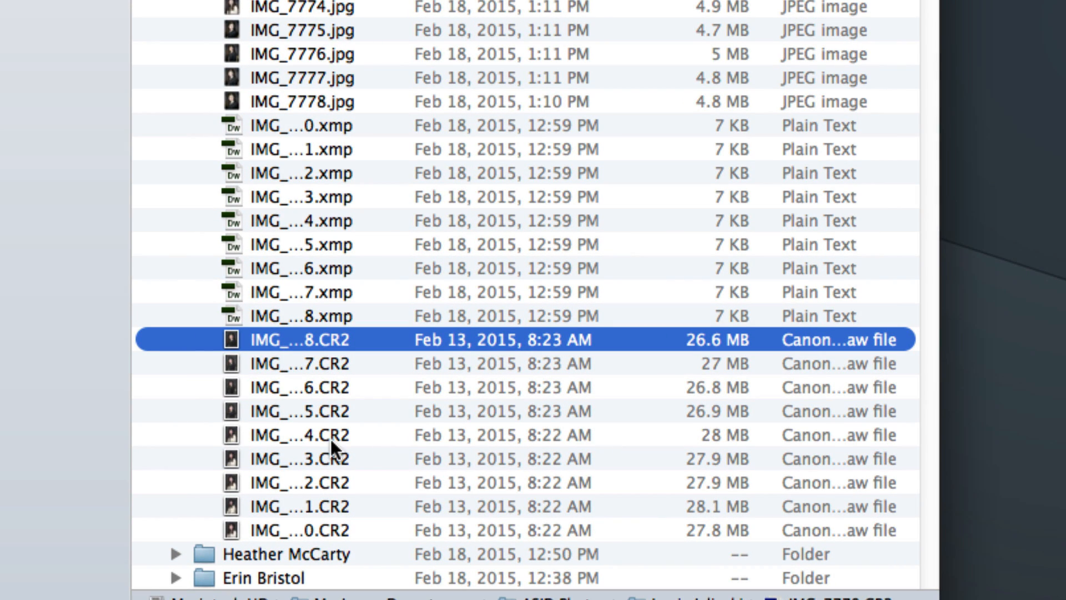
# Select all the CR2 raw files from IMG_7778 through IMG_7770 in the expanded subfolder of ASID Photos
pyautogui.scroll(-10, 331, 439)
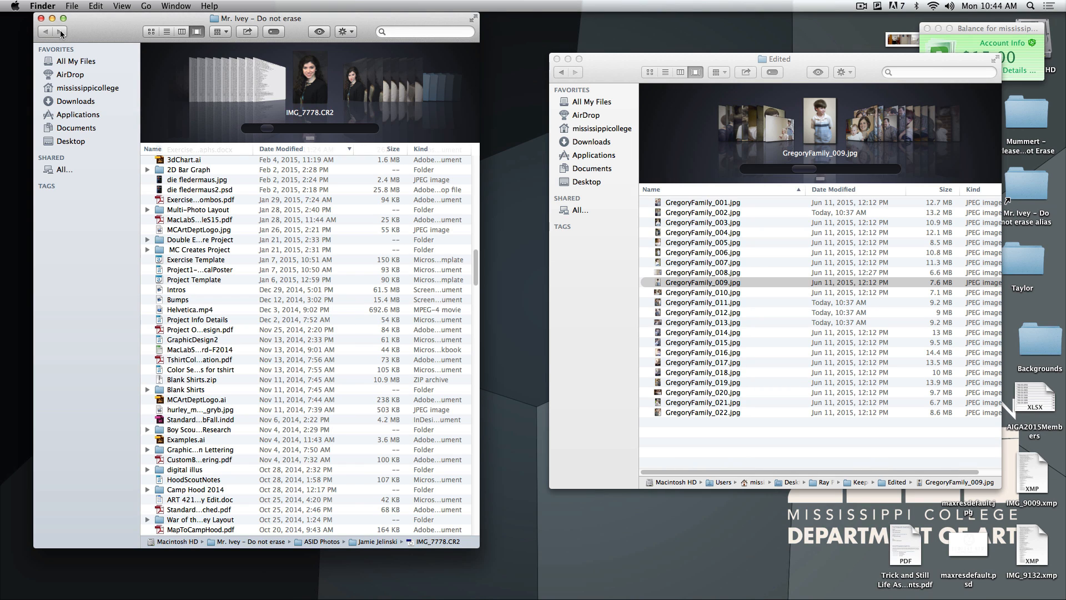
pyautogui.click(207, 411)
pyautogui.scroll(5, 185, 341)
pyautogui.scroll(6, 185, 341)
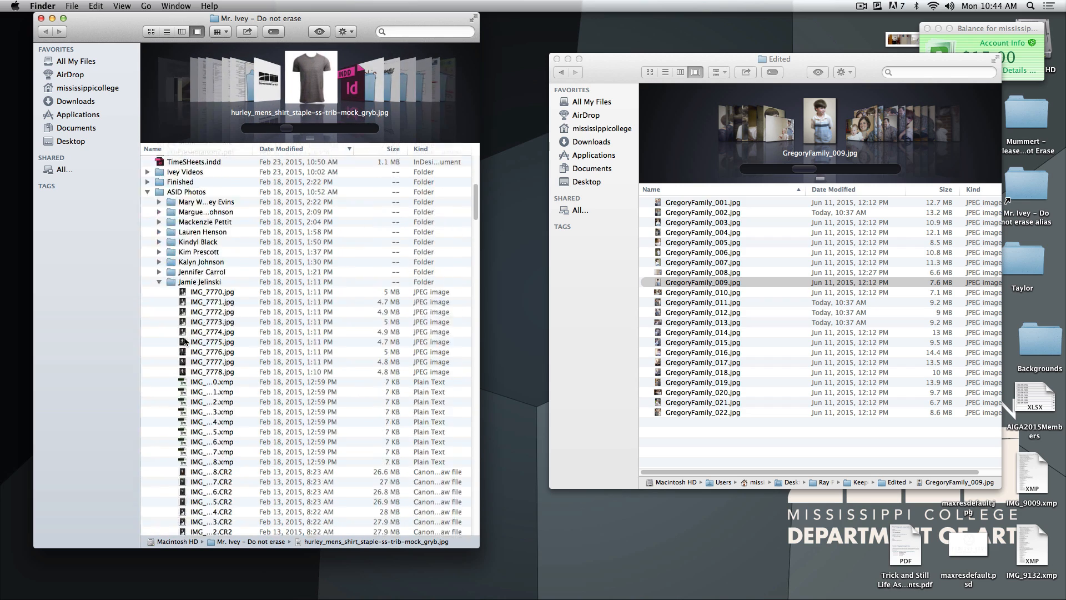
pyautogui.click(201, 358)
pyautogui.click(201, 348)
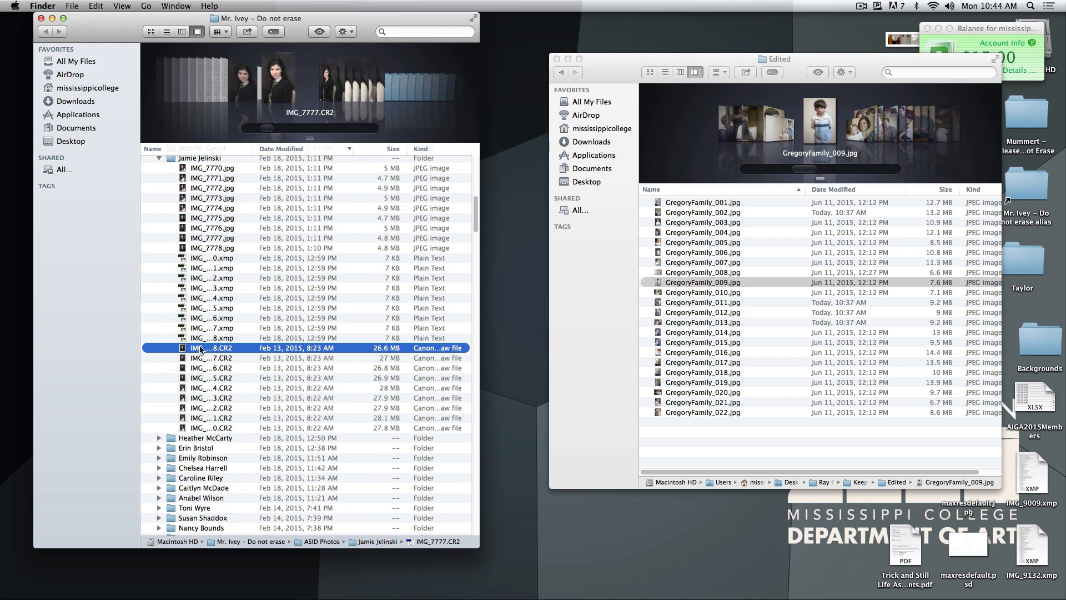
pyautogui.keyDown('shift'); pyautogui.click(205, 418); pyautogui.keyUp('shift')
pyautogui.keyDown('shift'); pyautogui.click(206, 428); pyautogui.keyUp('shift')
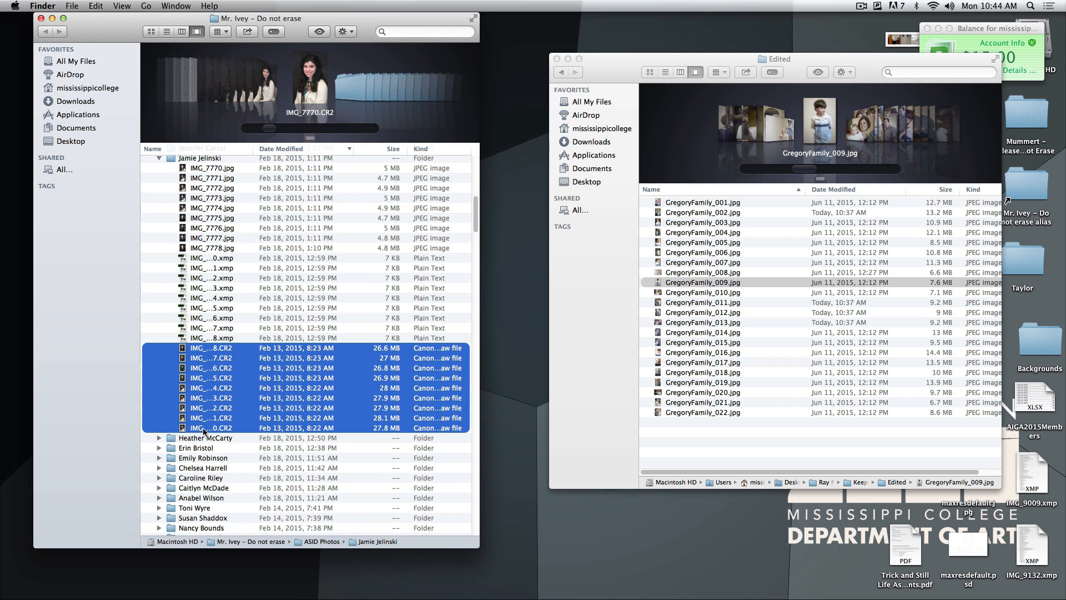
pyautogui.moveTo(206, 427); pyautogui.dragTo(357, 582)
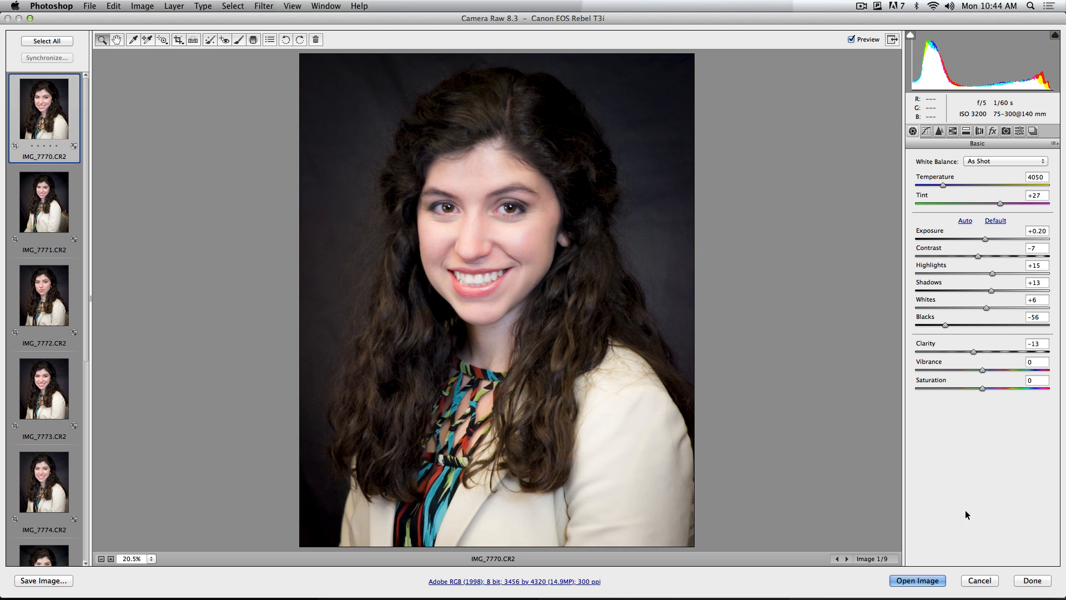
pyautogui.click(979, 580)
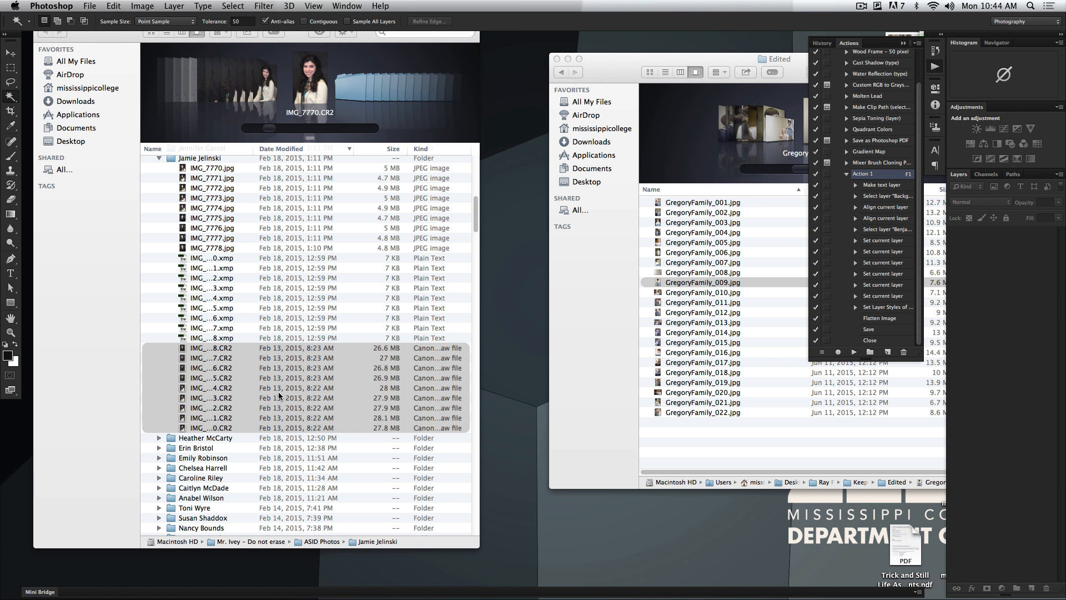
pyautogui.click(235, 281)
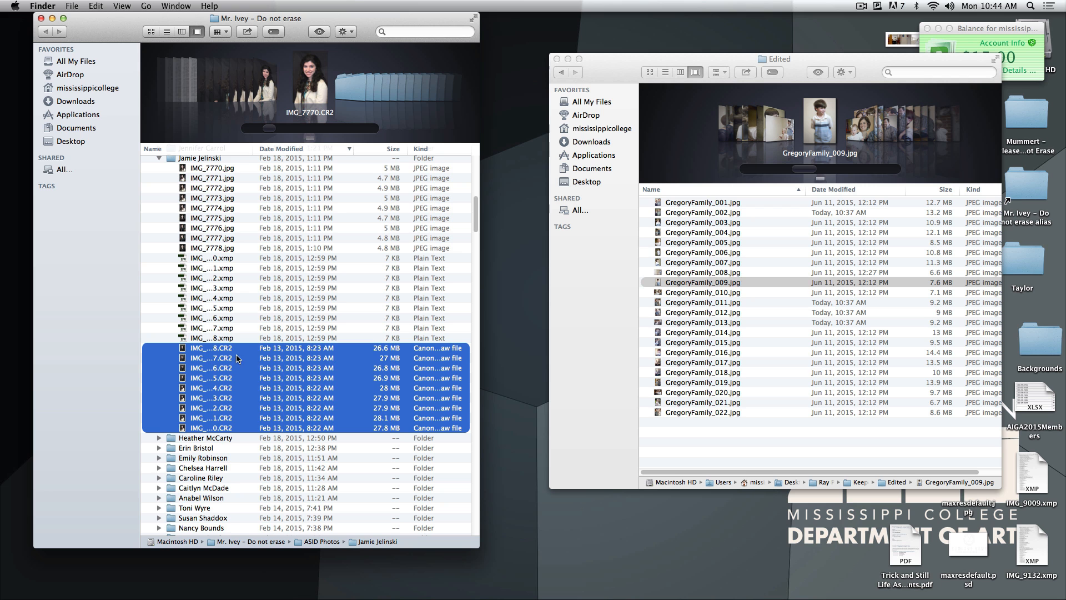
# Put the selected CR2 files IMG_7770 through IMG_7778 on the desktop and open them together in Photoshop's Camera Raw
pyautogui.moveTo(225, 356); pyautogui.dragTo(516, 287)
pyautogui.press('F11')
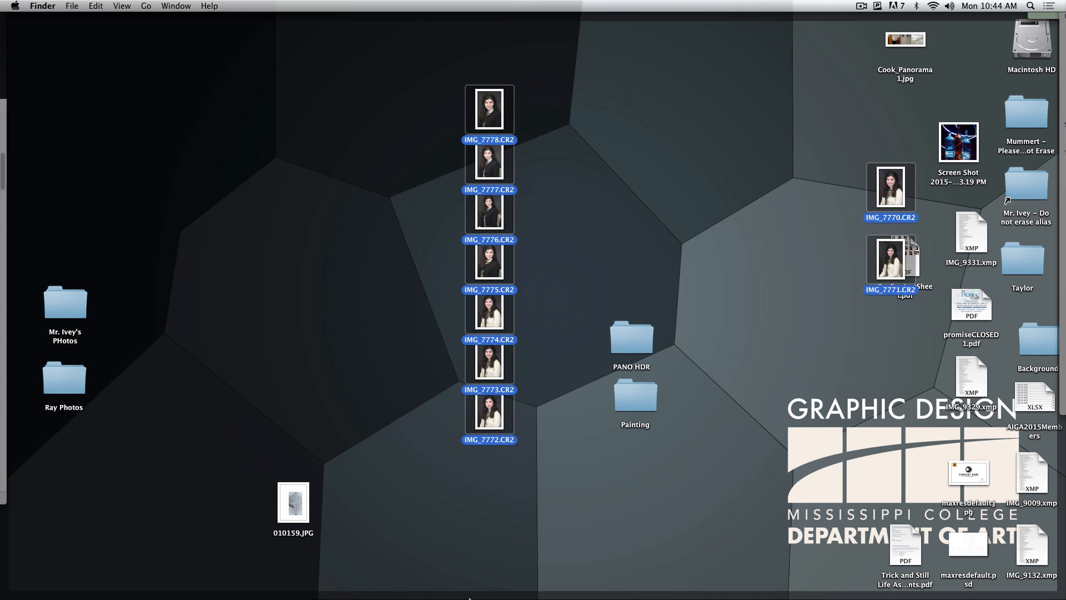
pyautogui.moveTo(461, 580)
pyautogui.click(367, 581)
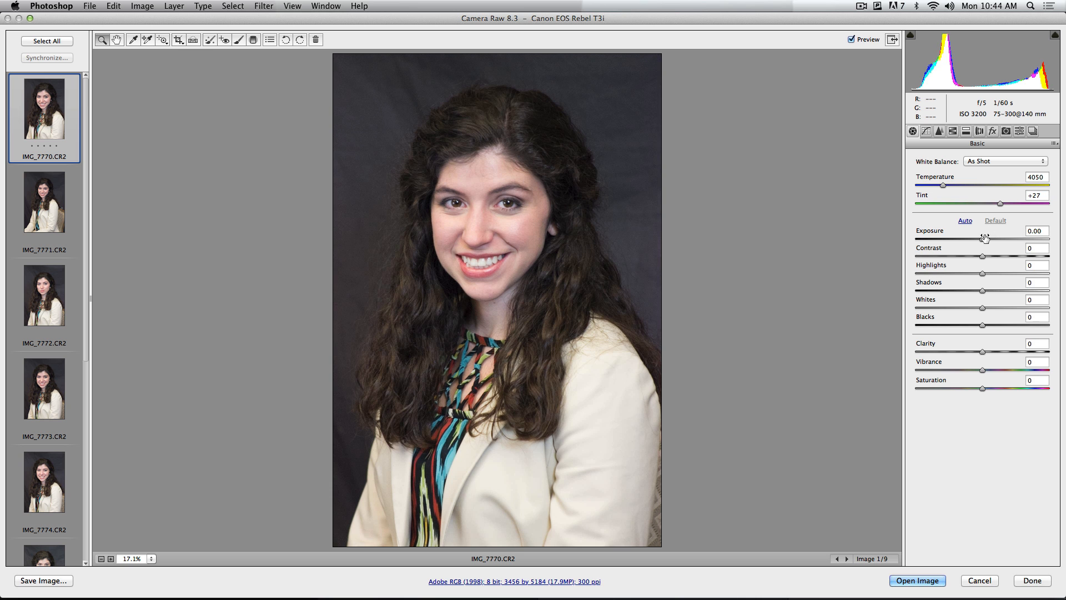
# Try an exposure of +3.25 on IMG_7770.CR2 and +2.15 on all the raw photos together, resetting it each time
pyautogui.moveTo(1001, 239); pyautogui.dragTo(1027, 241)
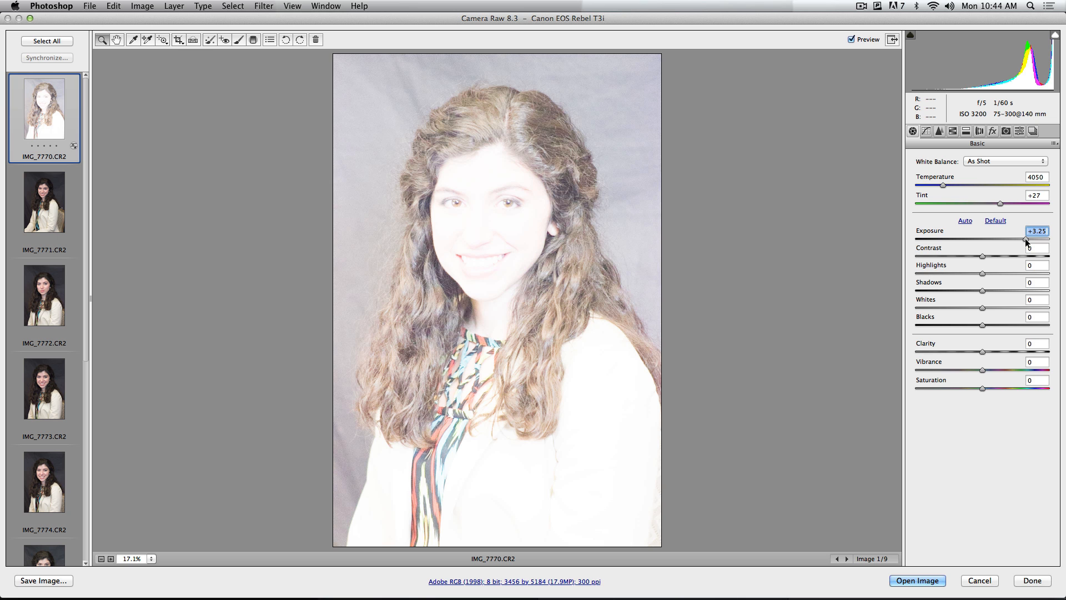
pyautogui.doubleClick(1026, 240)
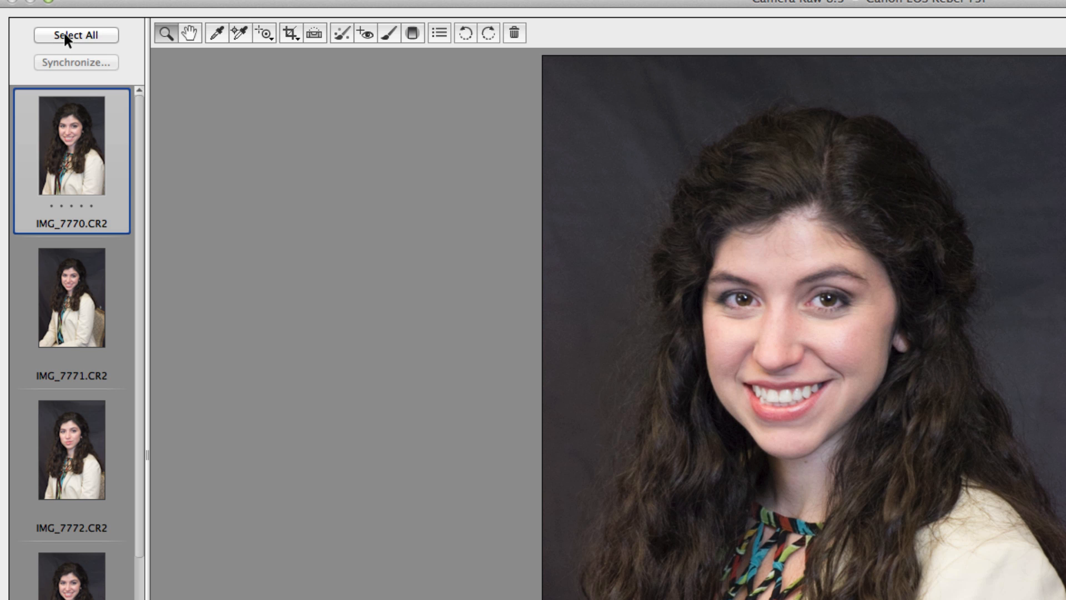
pyautogui.click(39, 43)
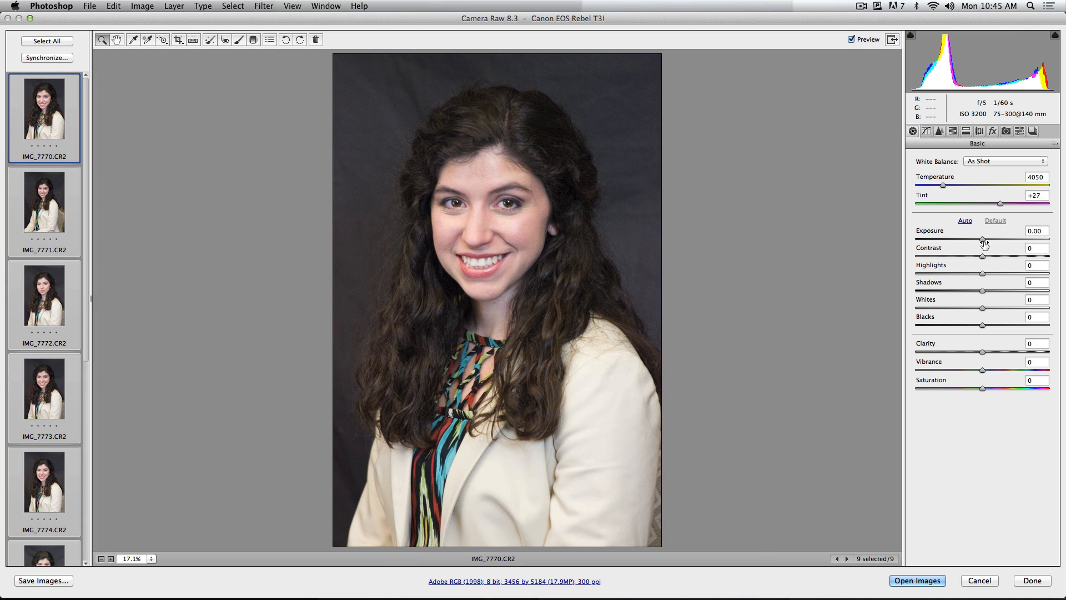
pyautogui.moveTo(983, 240); pyautogui.dragTo(1011, 240)
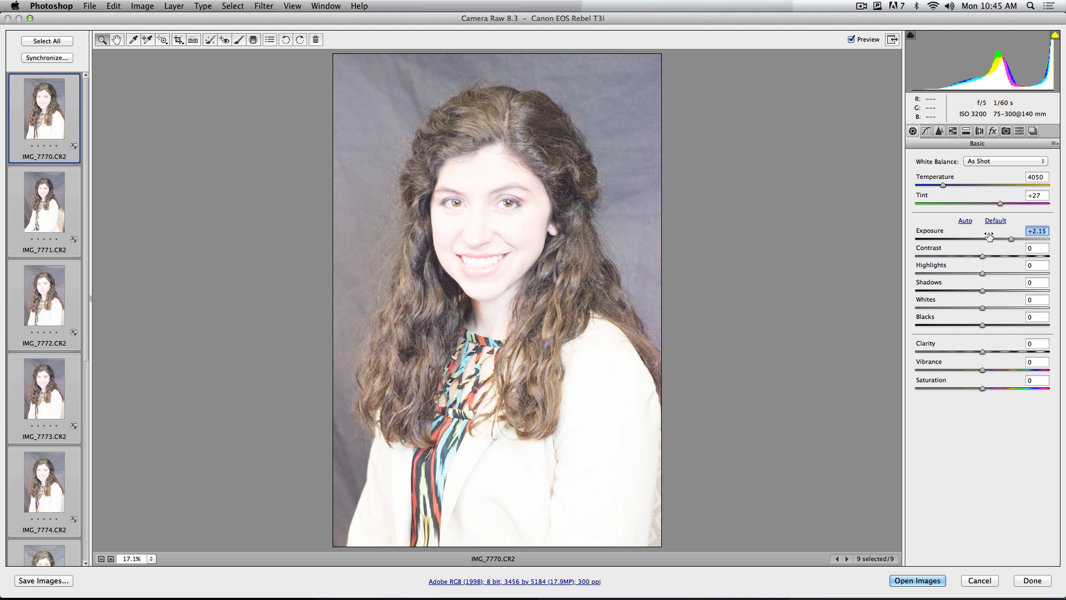
pyautogui.doubleClick(989, 236)
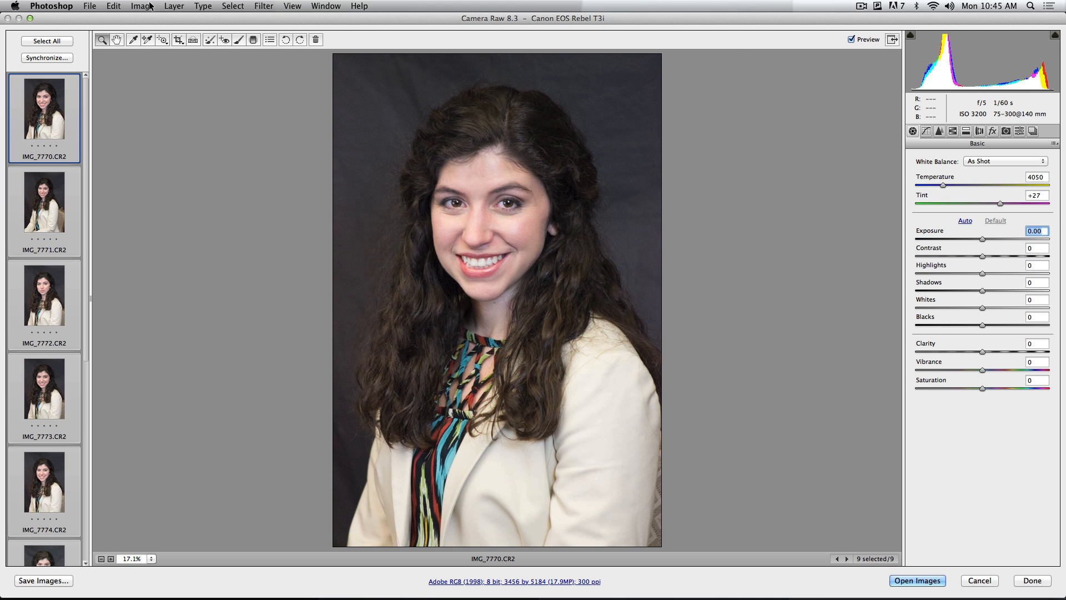
# Select only IMG_7770.CR2 and lower its exposure to -0.30
pyautogui.click(54, 214)
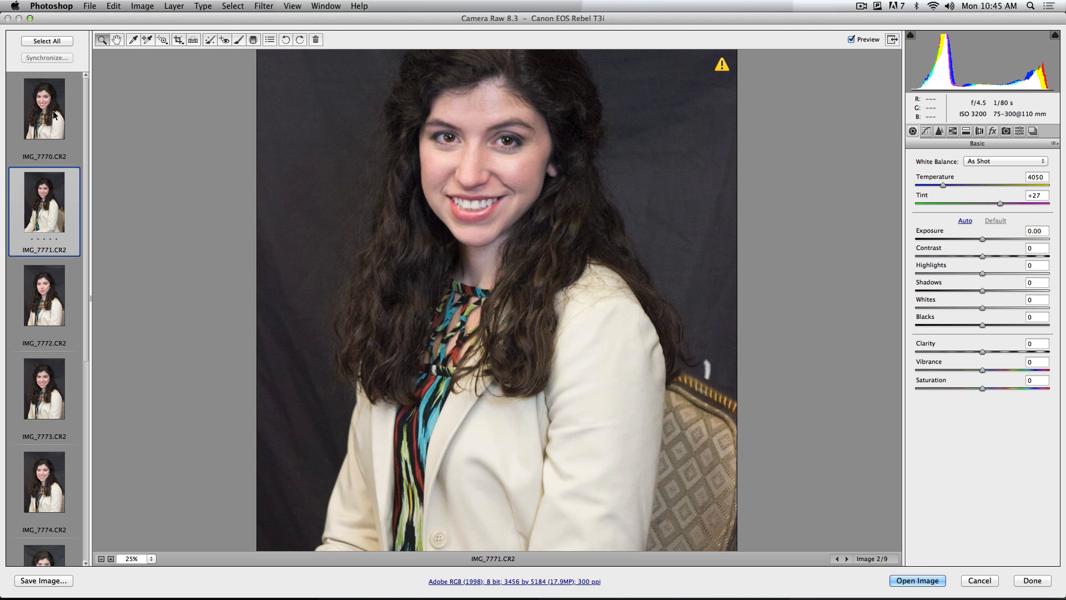
pyautogui.click(34, 125)
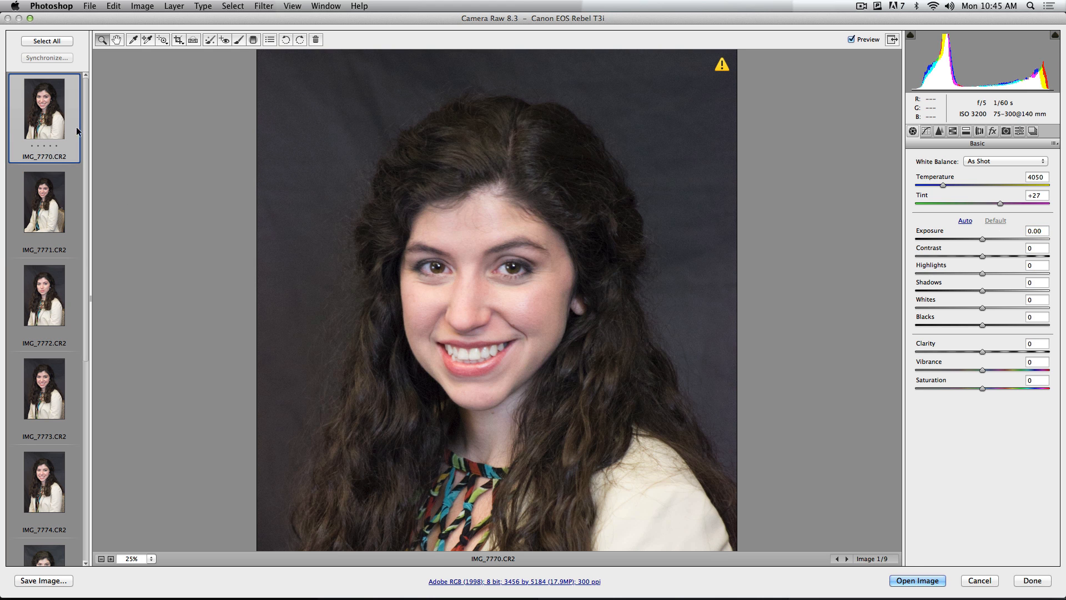
pyautogui.click(981, 241)
pyautogui.moveTo(981, 240); pyautogui.dragTo(978, 240)
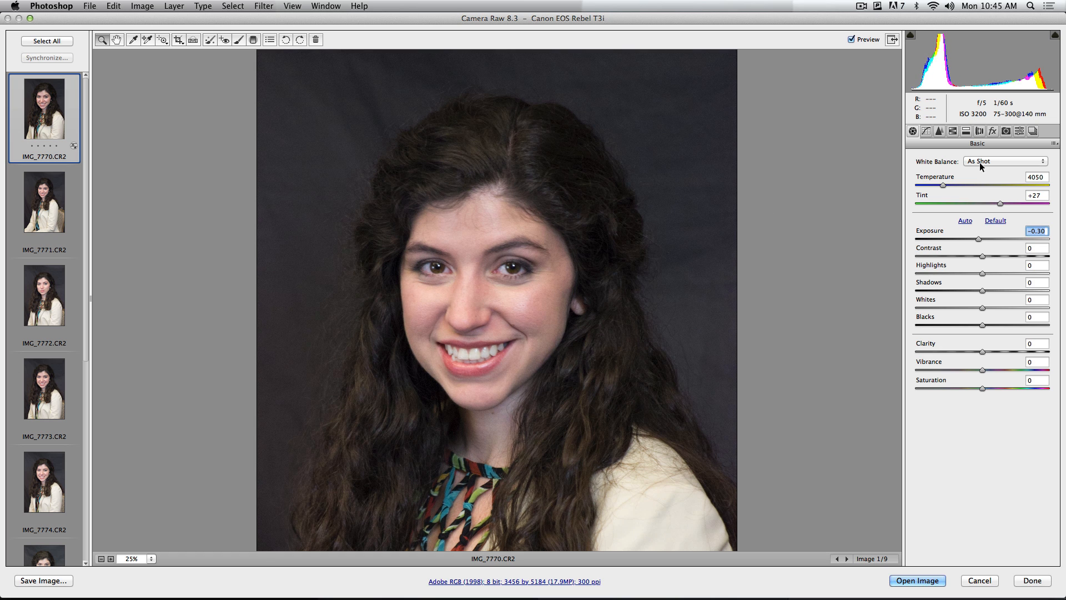
# Set the post-crop vignetting amount of IMG_7770.CR2 to -36 and its luminance noise reduction to 64
pyautogui.click(993, 131)
pyautogui.moveTo(977, 275); pyautogui.dragTo(958, 278)
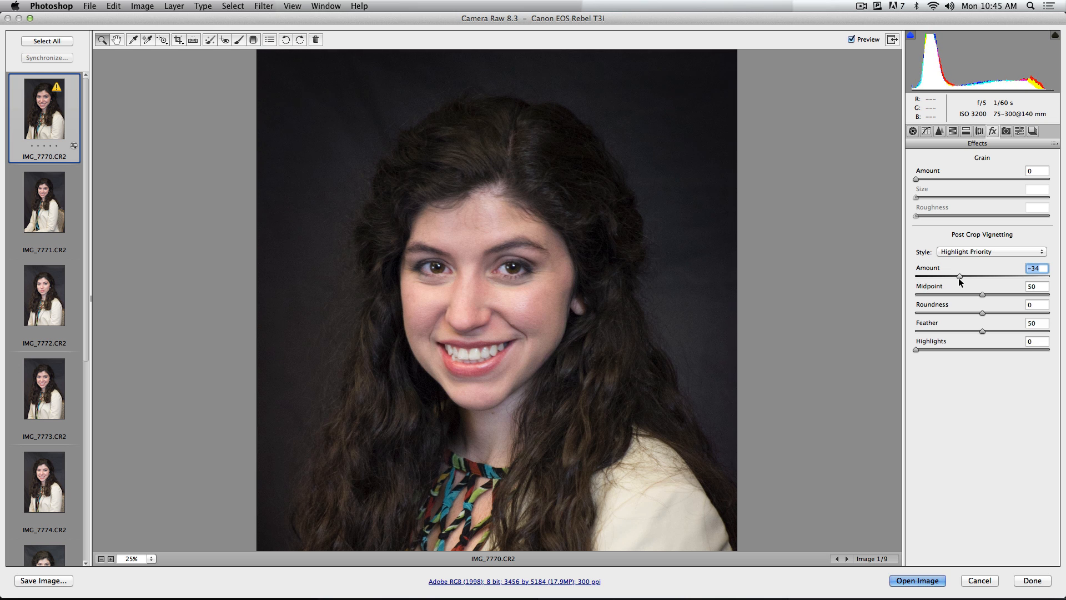
pyautogui.click(939, 131)
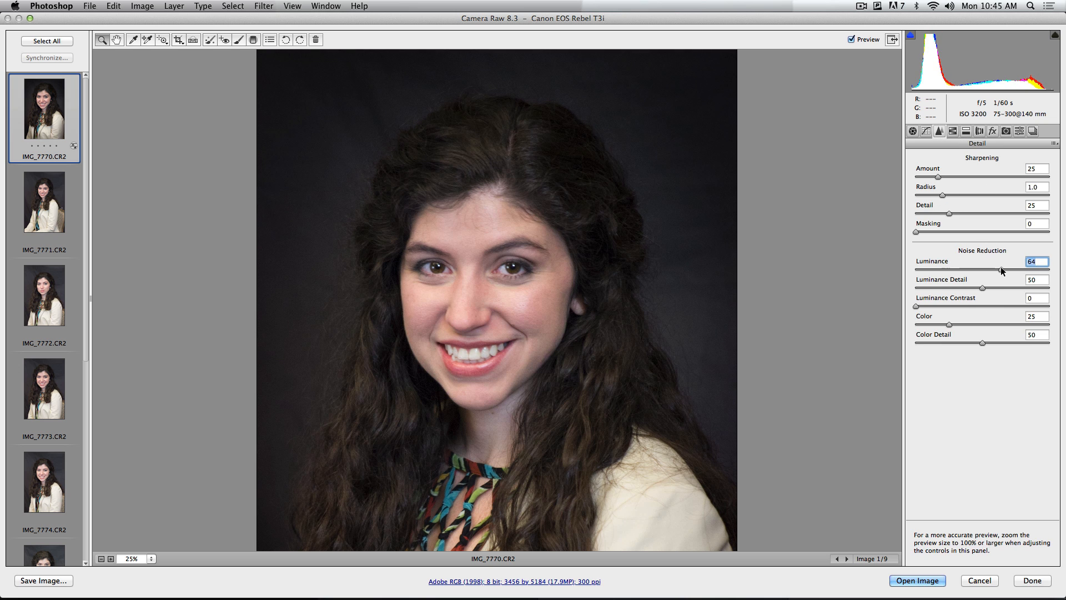
pyautogui.click(912, 131)
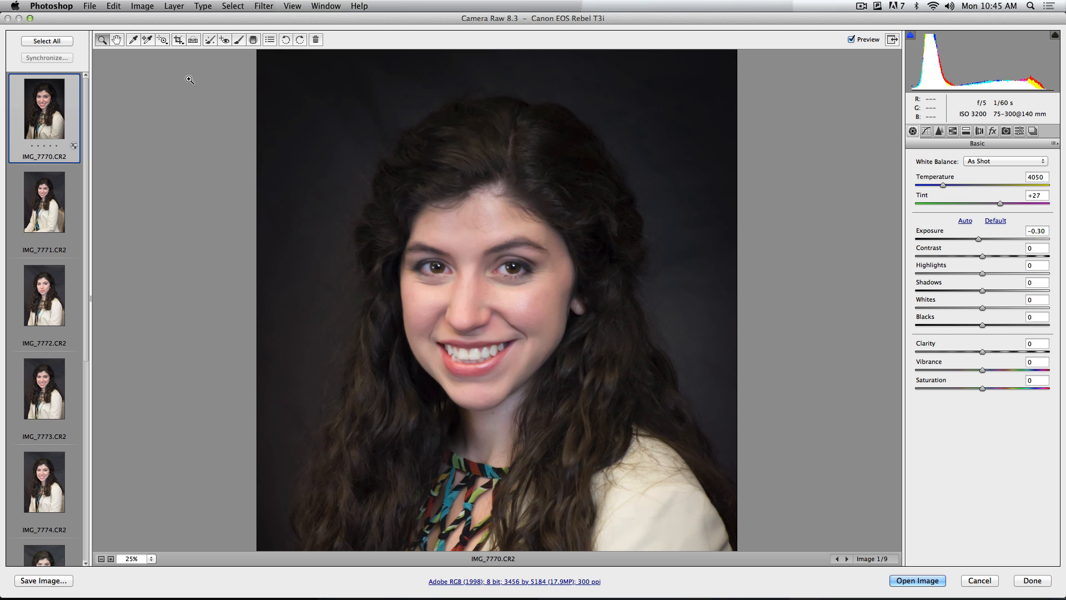
# Crop IMG_7770.CR2 to an upright 4 to 5 ratio at the full image width, framing the head and upper body
pyautogui.click(179, 39)
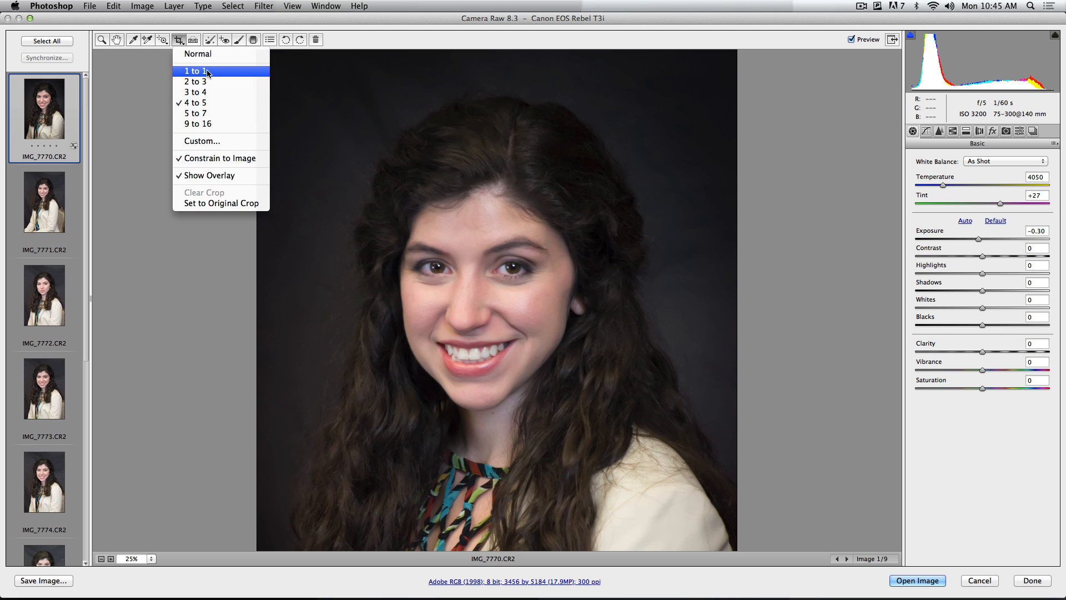
pyautogui.click(197, 103)
pyautogui.moveTo(752, 566); pyautogui.dragTo(767, 524)
pyautogui.press('super+0')
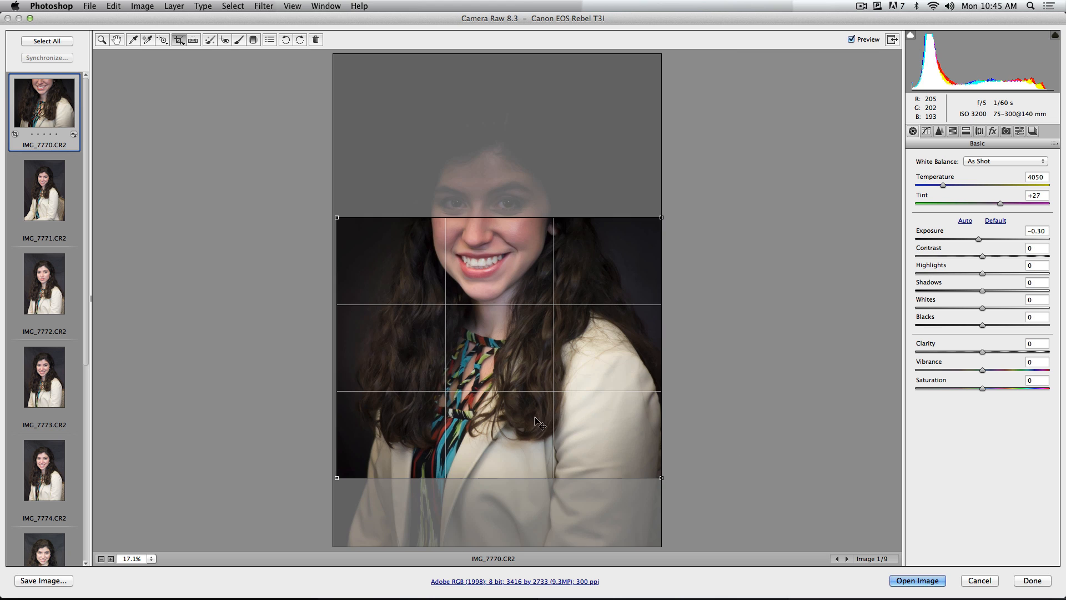
pyautogui.moveTo(337, 217); pyautogui.dragTo(330, 93)
pyautogui.moveTo(490, 226); pyautogui.dragTo(485, 203)
pyautogui.moveTo(639, 451); pyautogui.dragTo(670, 470)
pyautogui.press('z')
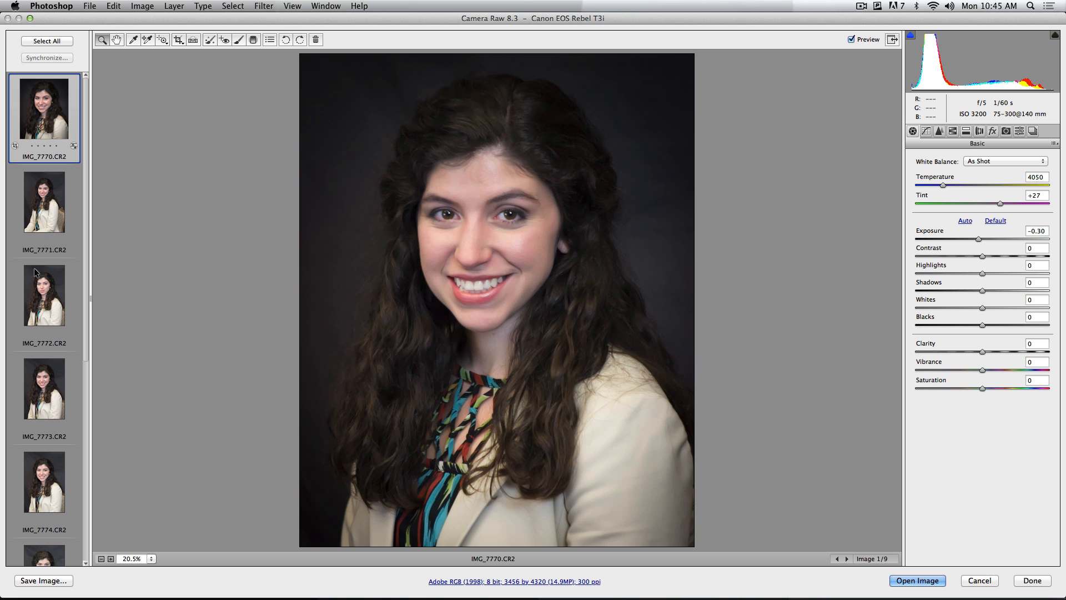
# Synchronize the settings of IMG_7770.CR2, including Crop, across all the raw photos
pyautogui.click(48, 41)
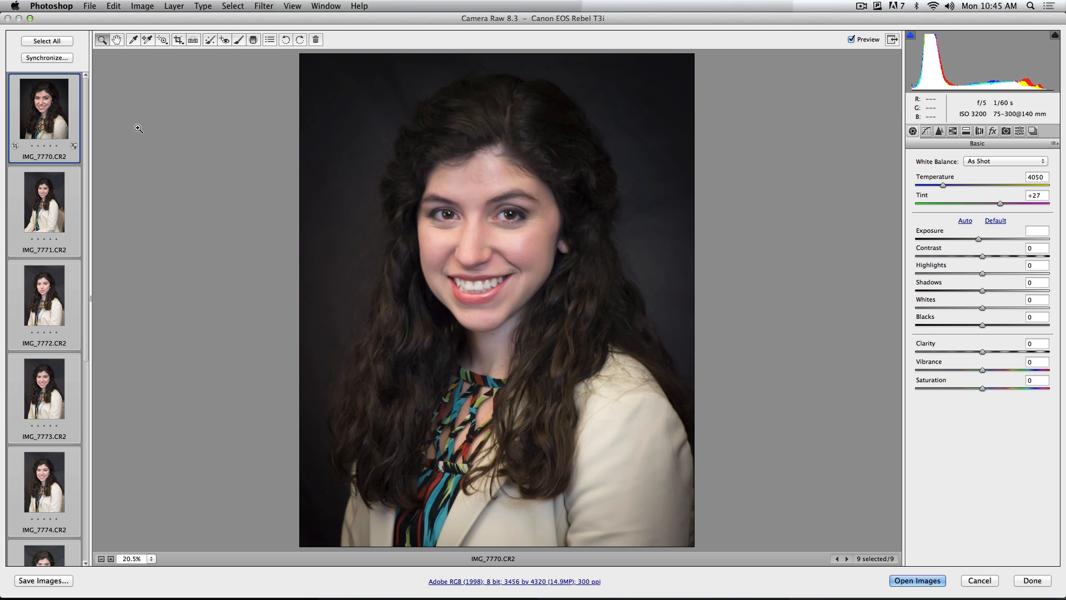
pyautogui.click(46, 58)
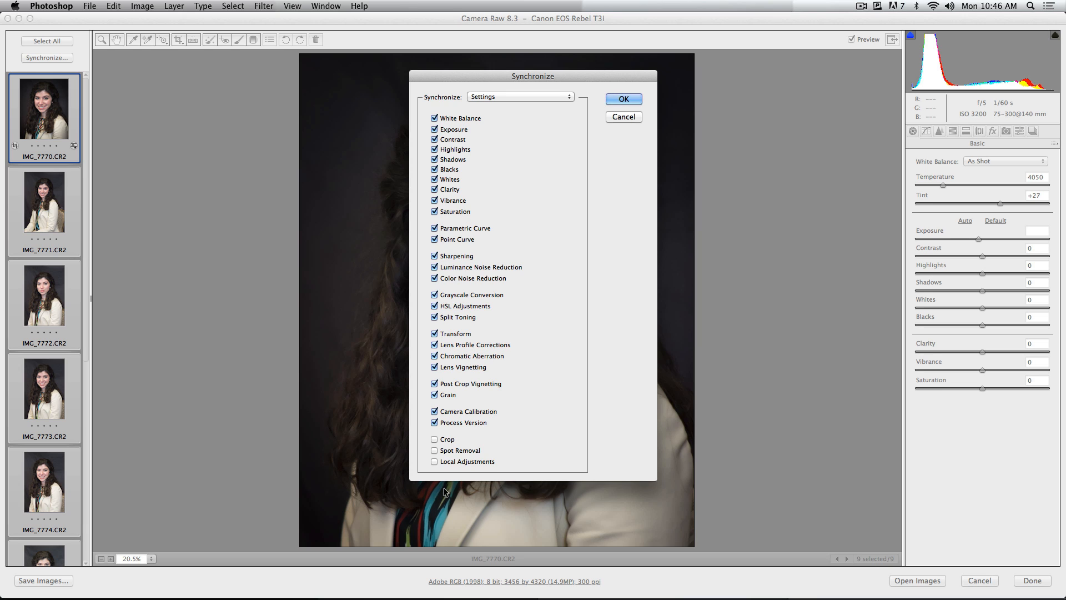
pyautogui.click(447, 440)
pyautogui.click(624, 100)
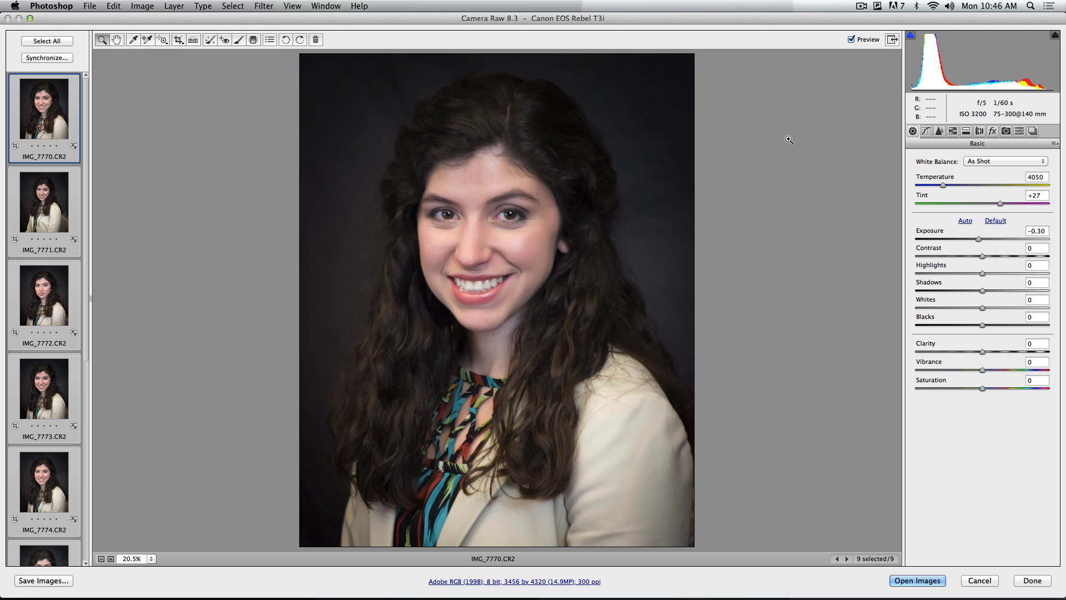
# Examine the synchronized edits and crop on IMG_7771.CR2, IMG_7772.CR2 and IMG_7773.CR2
pyautogui.click(51, 210)
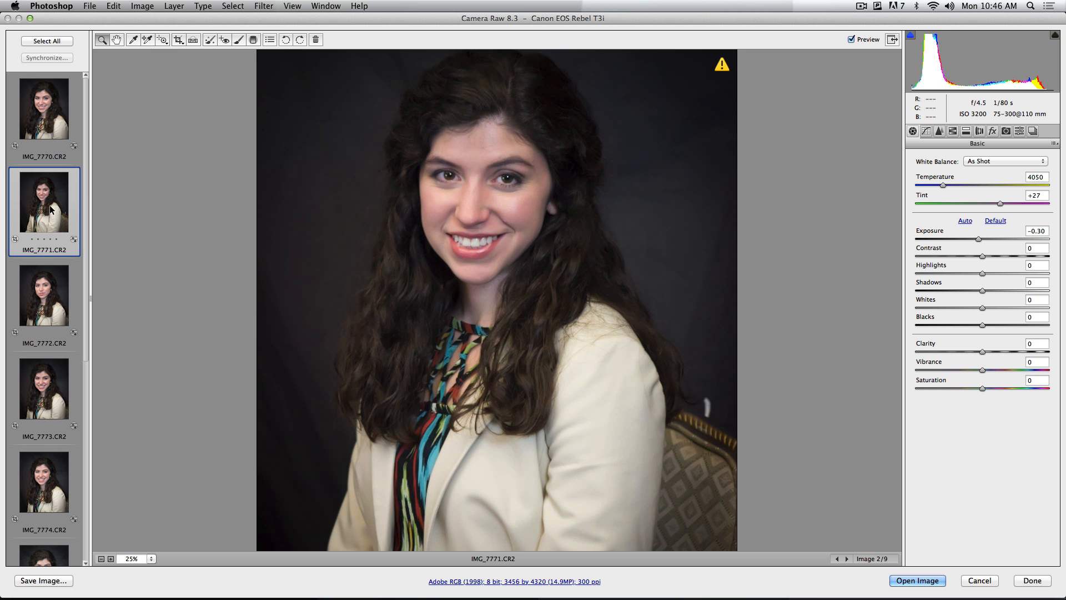
pyautogui.click(42, 288)
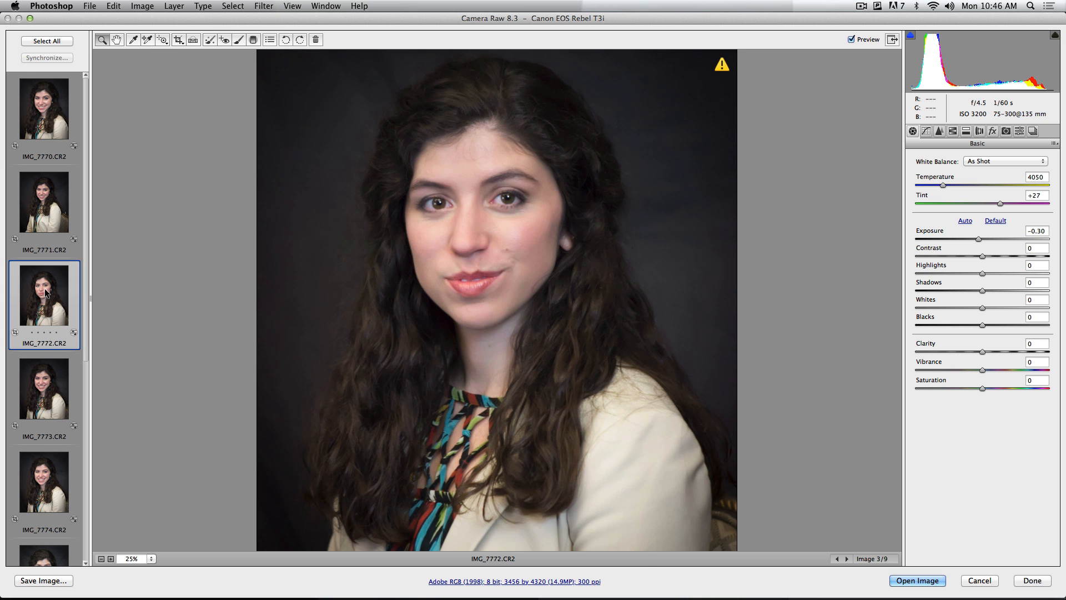
pyautogui.click(44, 366)
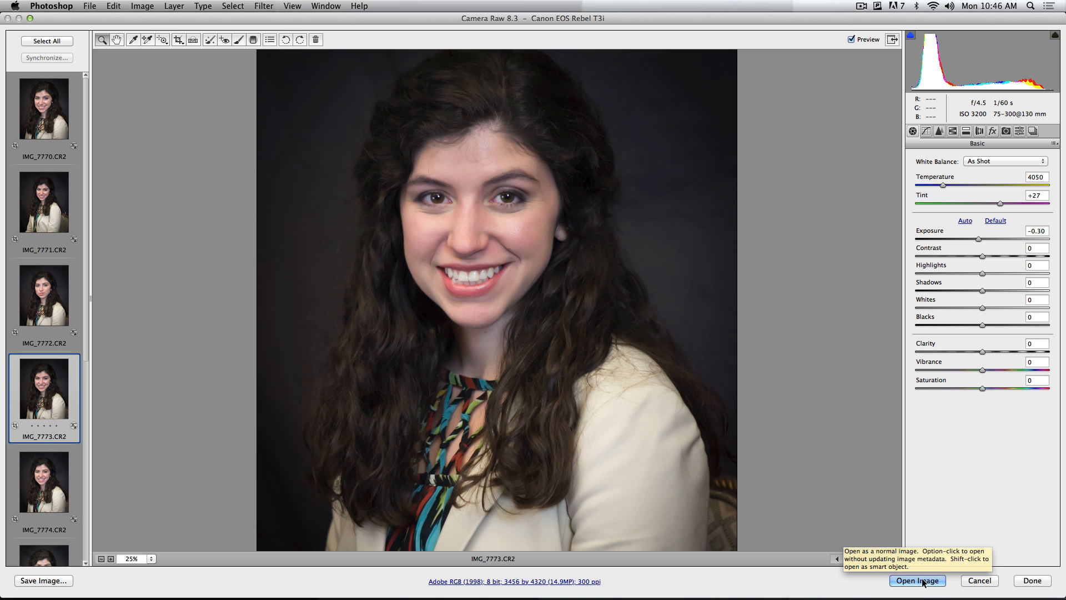
# Mark IMG_7772.CR2 for deletion
pyautogui.click(46, 41)
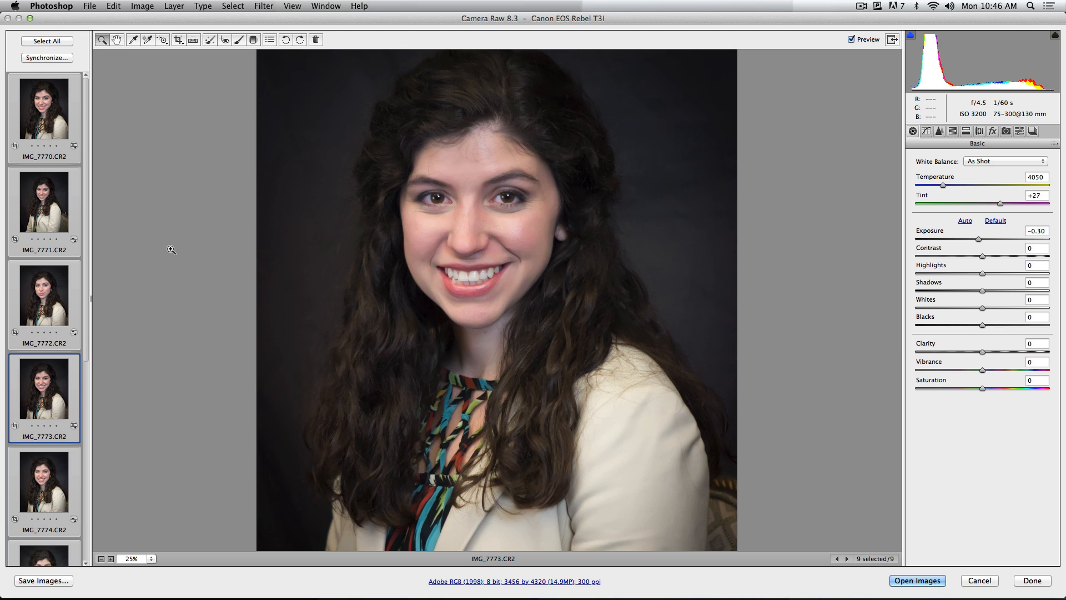
pyautogui.click(165, 283)
pyautogui.click(66, 310)
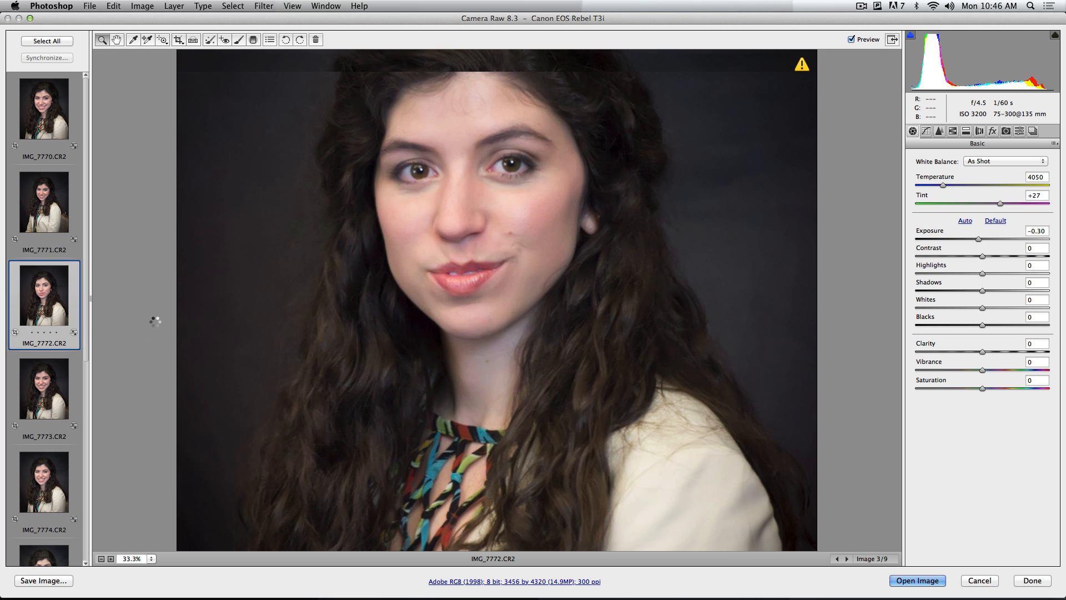
pyautogui.press('Delete')
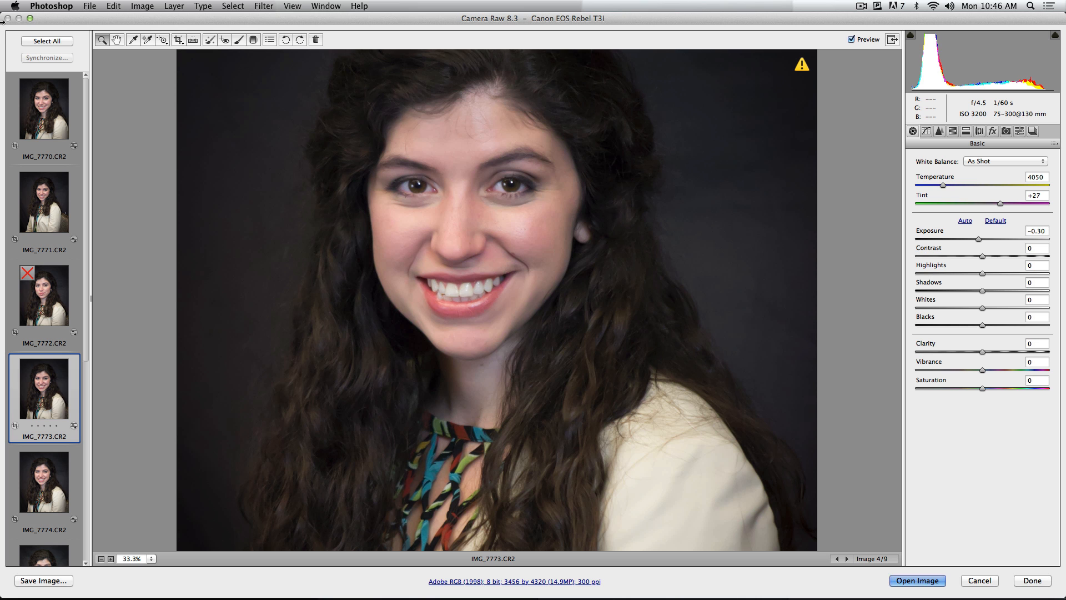
# Open all the raw photos as images in Photoshop and close the IMG_7770.CR2 image
pyautogui.click(33, 41)
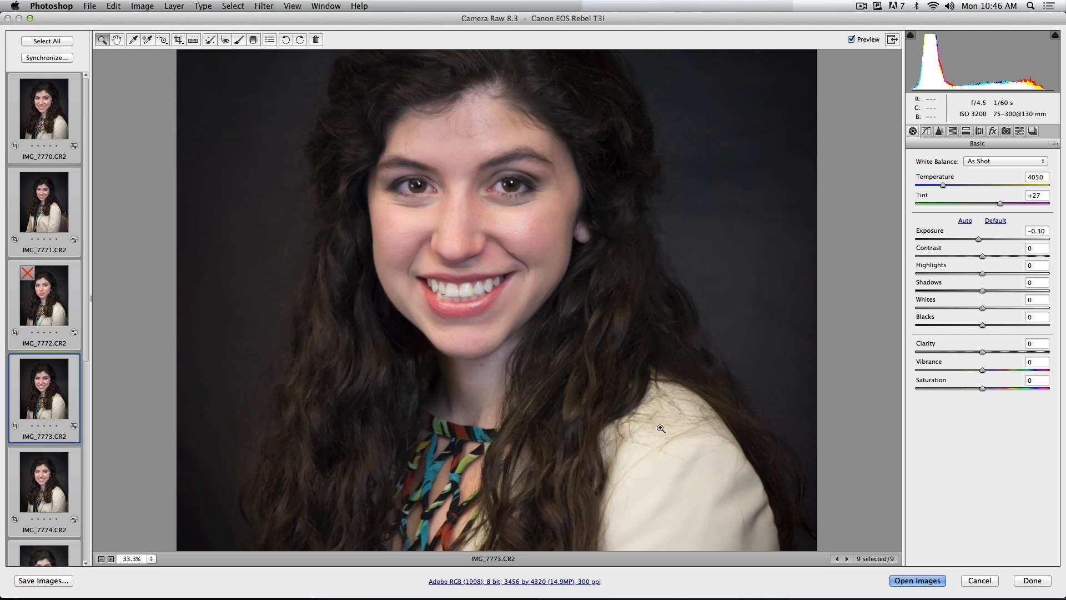
pyautogui.click(922, 579)
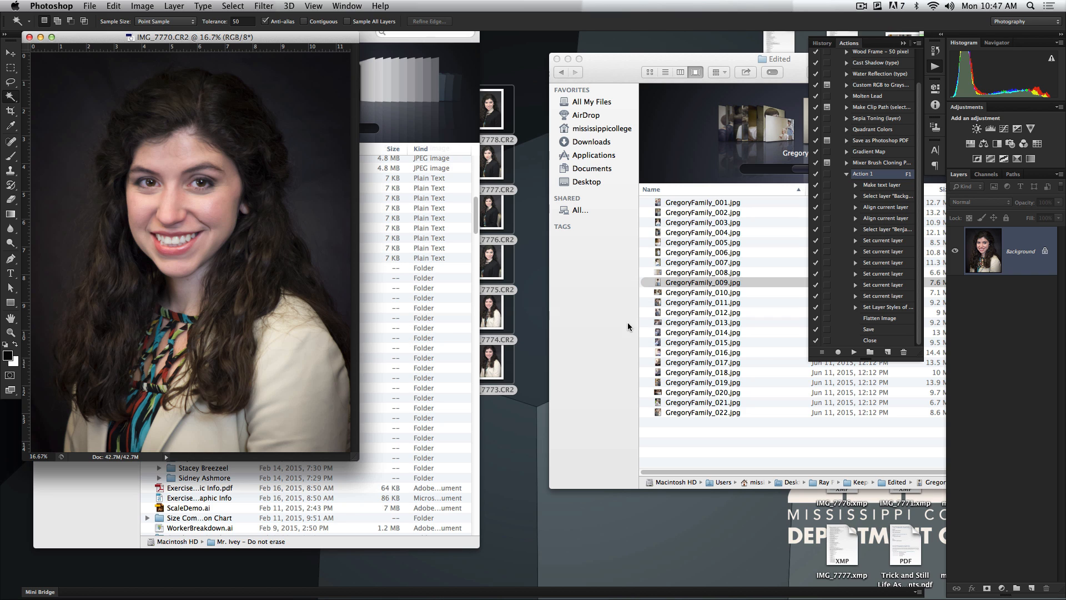
pyautogui.click(29, 37)
pyautogui.click(515, 210)
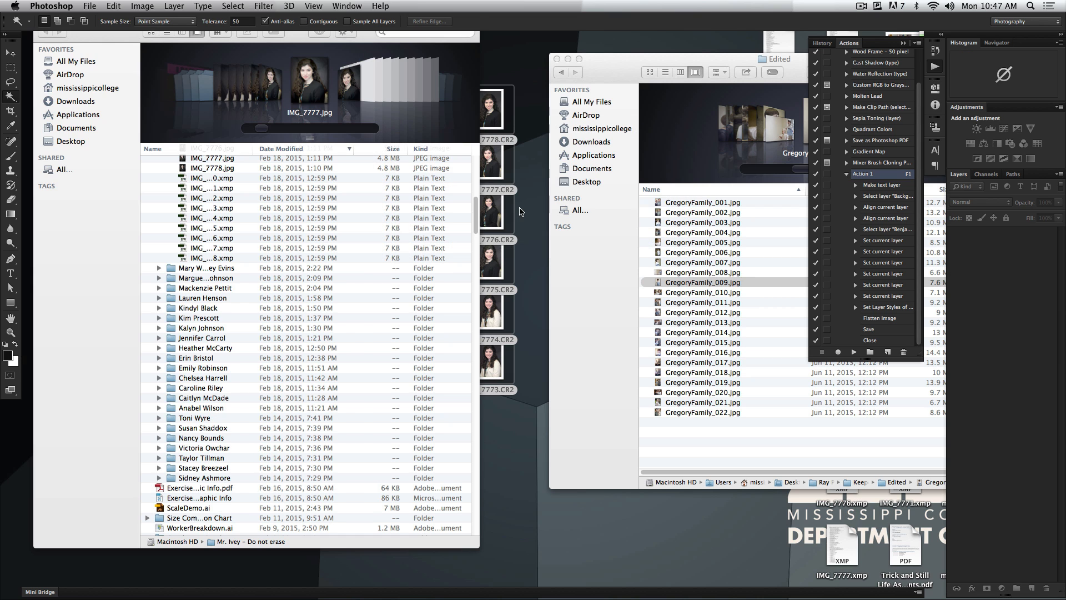
# Select GregoryFamily_001.jpg through GregoryFamily_008.jpg in the Edited folder and open them in Photoshop
pyautogui.click(632, 241)
pyautogui.click(690, 233)
pyautogui.click(694, 205)
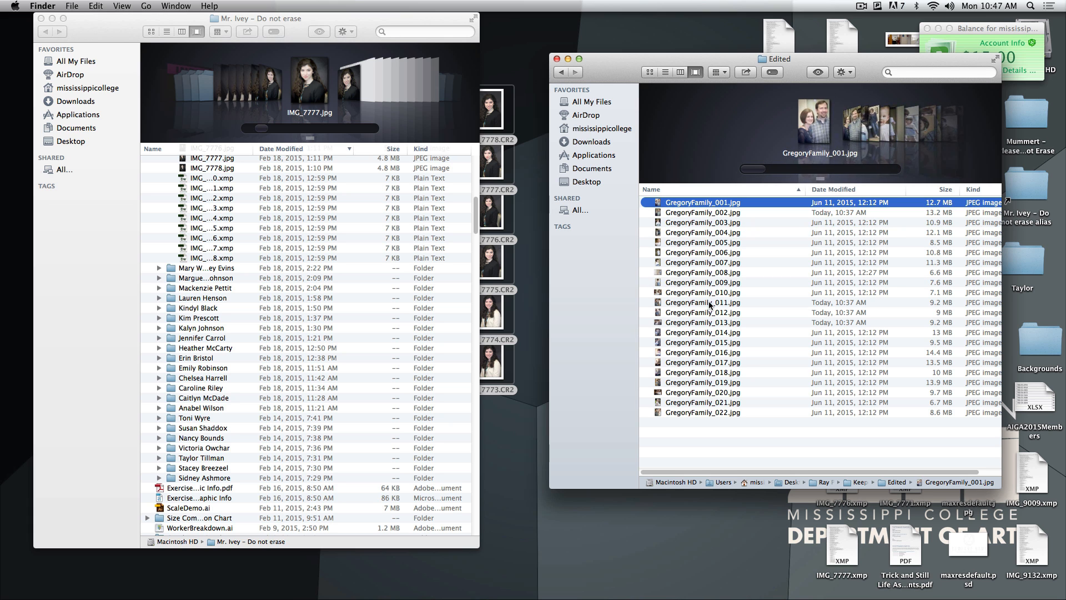
pyautogui.keyDown('shift'); pyautogui.click(697, 276); pyautogui.keyUp('shift')
pyautogui.moveTo(698, 276); pyautogui.dragTo(361, 581)
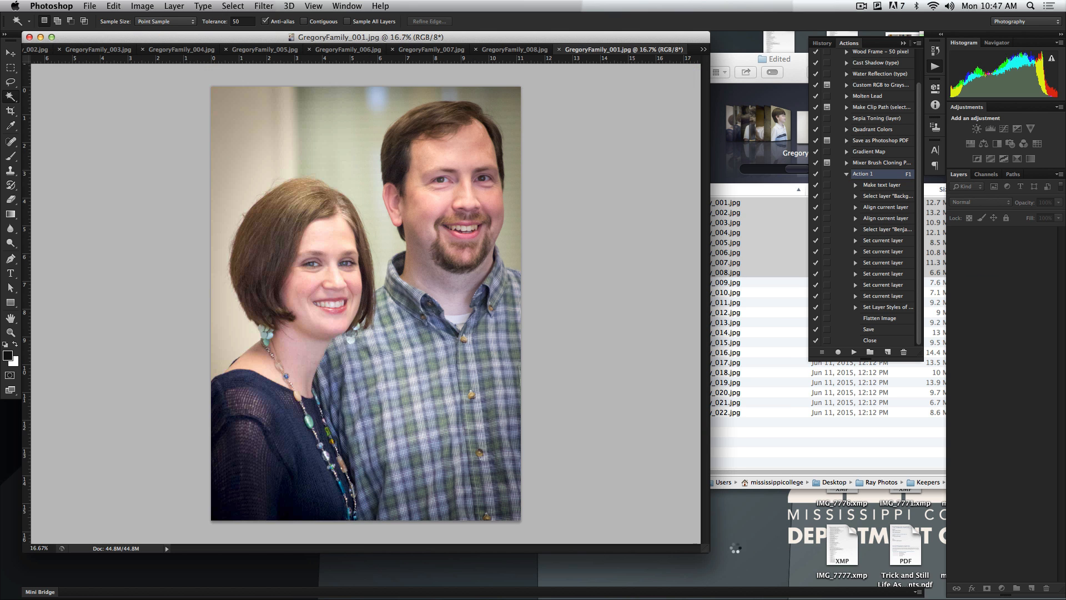
pyautogui.moveTo(810, 558); pyautogui.dragTo(770, 574)
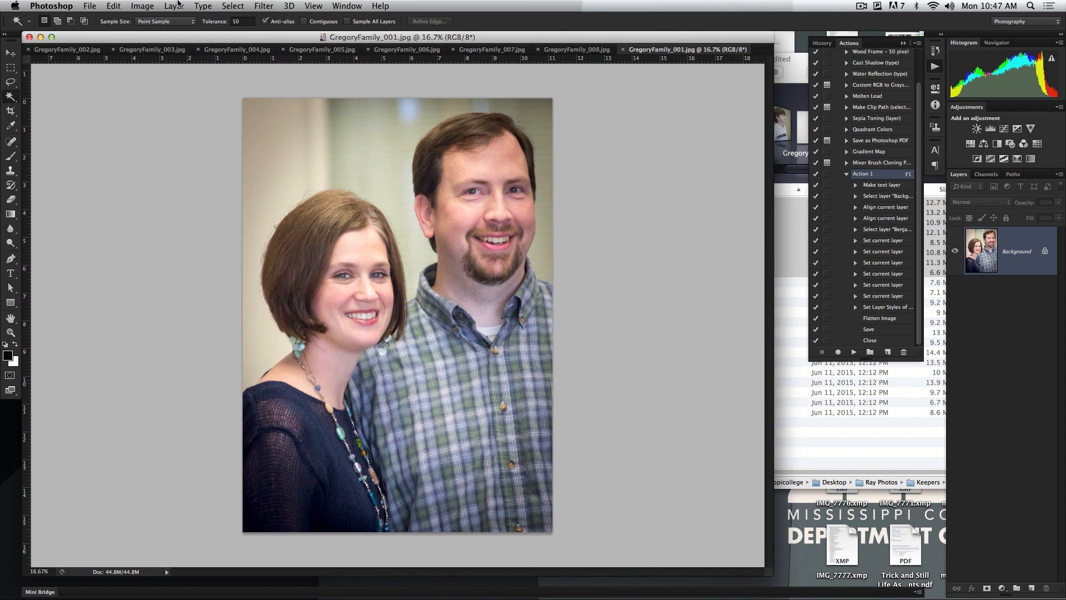
pyautogui.click(143, 5)
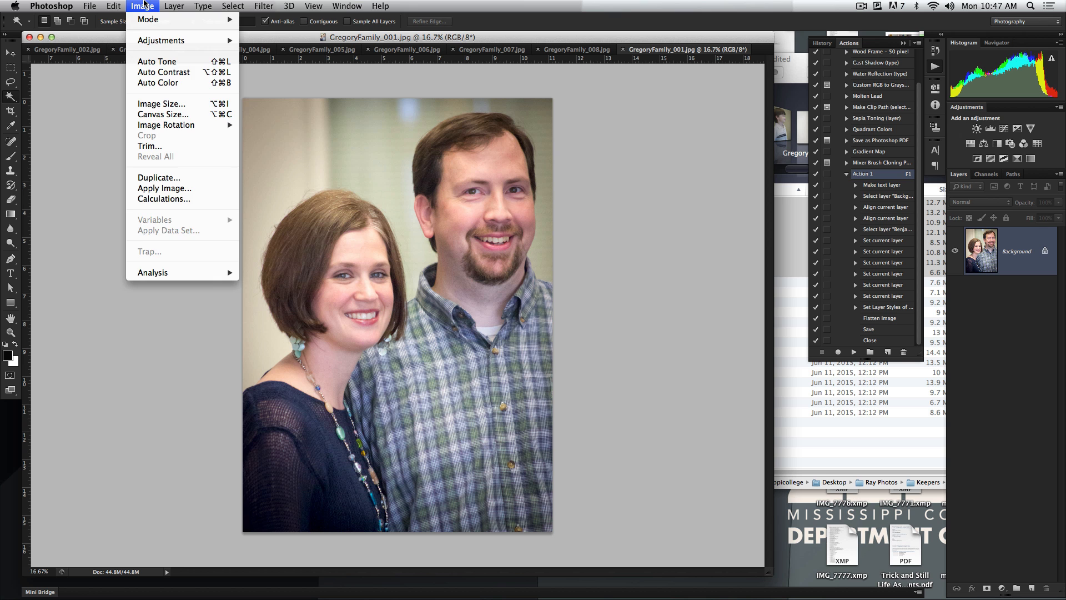
pyautogui.click(161, 104)
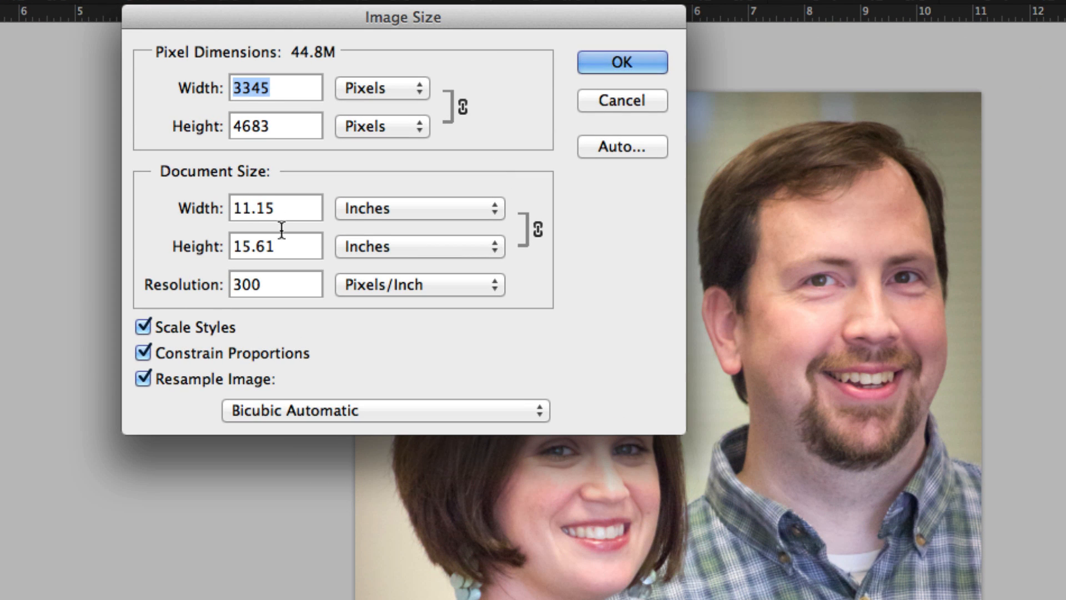
pyautogui.doubleClick(202, 154)
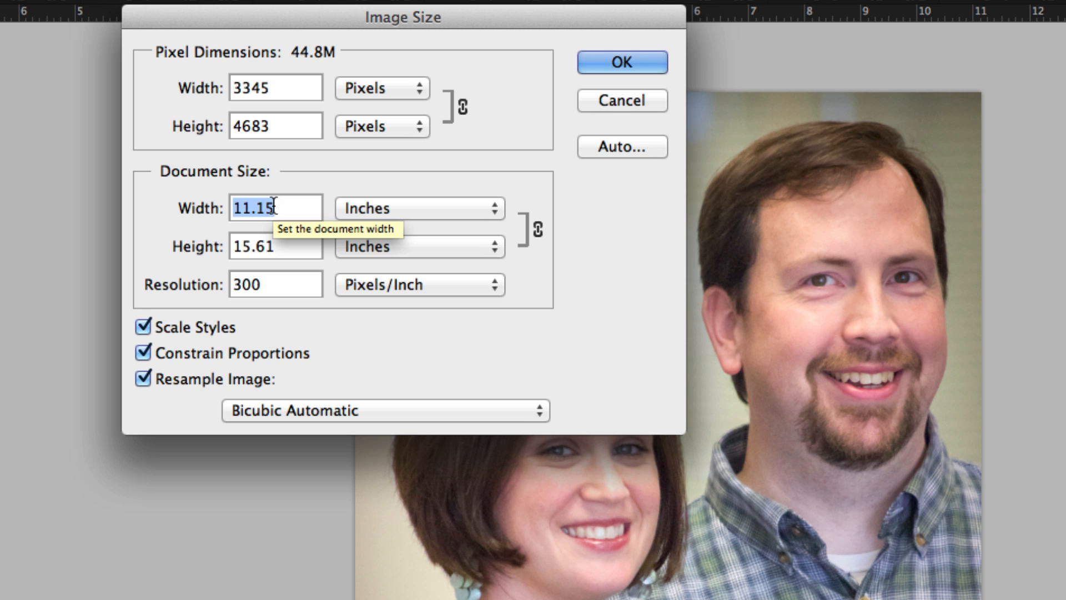
pyautogui.write('5')
pyautogui.doubleClick(274, 294)
pyautogui.write('100')
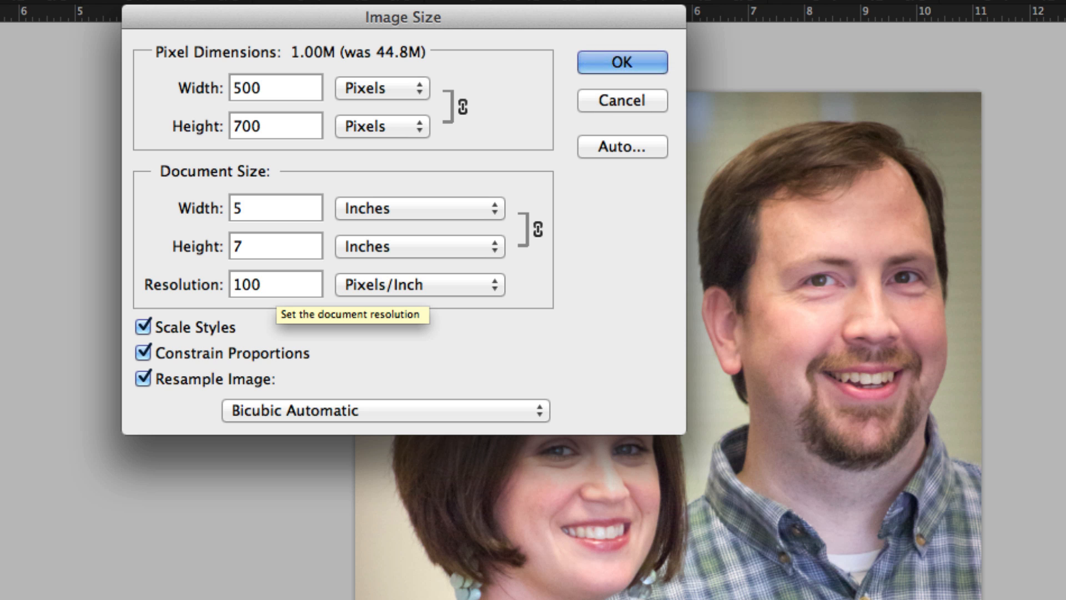
pyautogui.click(620, 100)
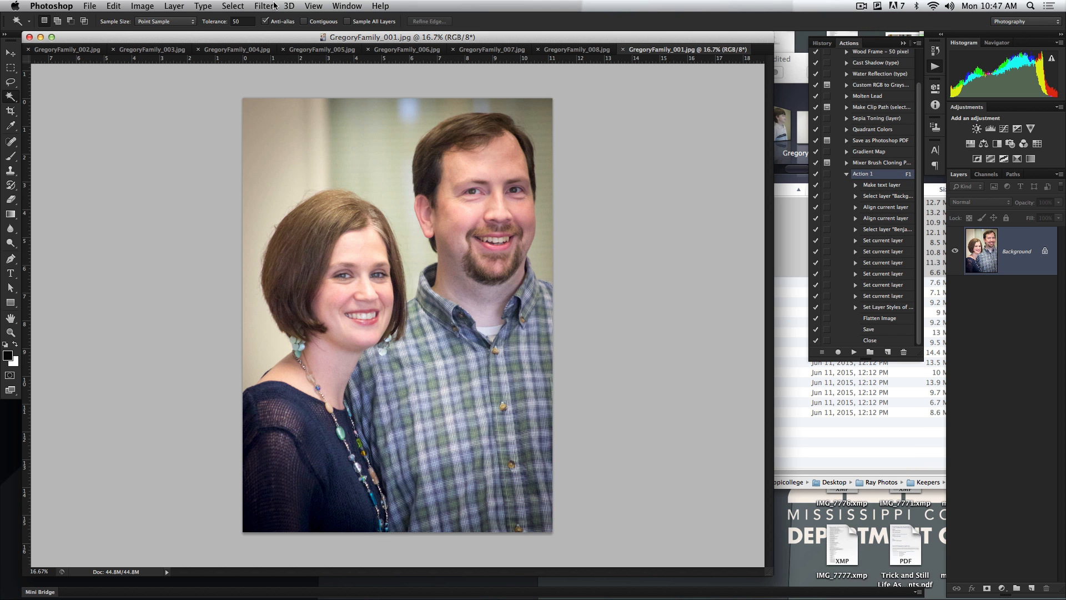
# Delete the existing Action 1 from the Default Actions set
pyautogui.click(347, 6)
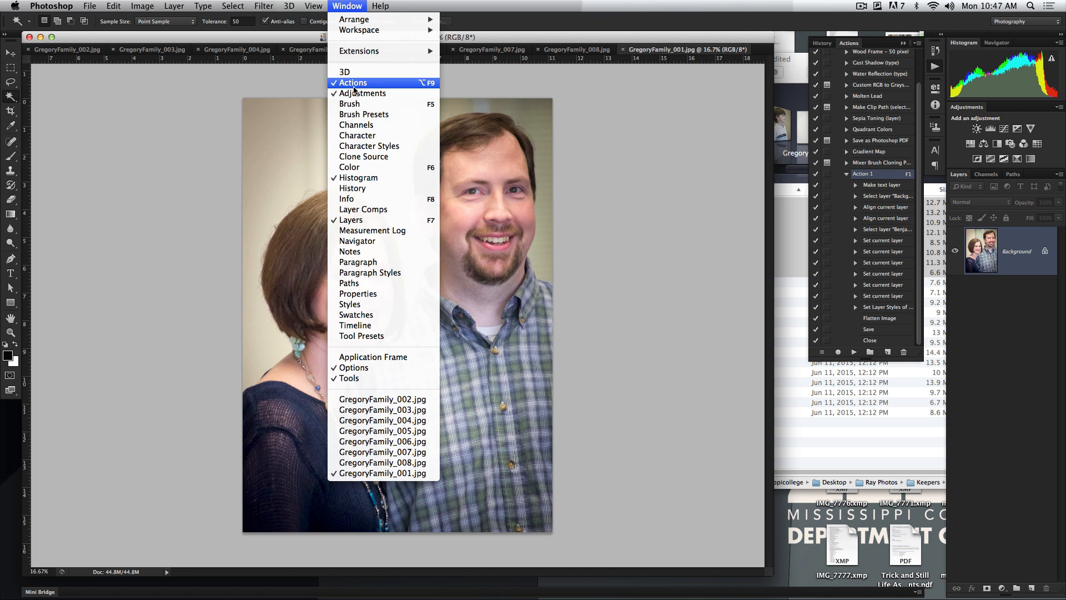
pyautogui.click(354, 85)
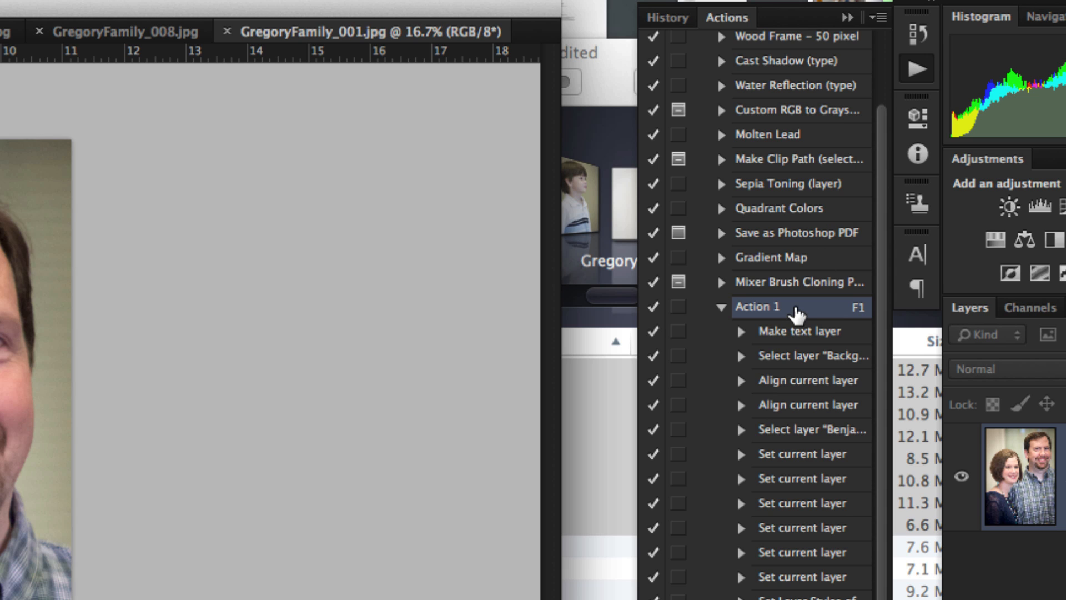
pyautogui.click(722, 308)
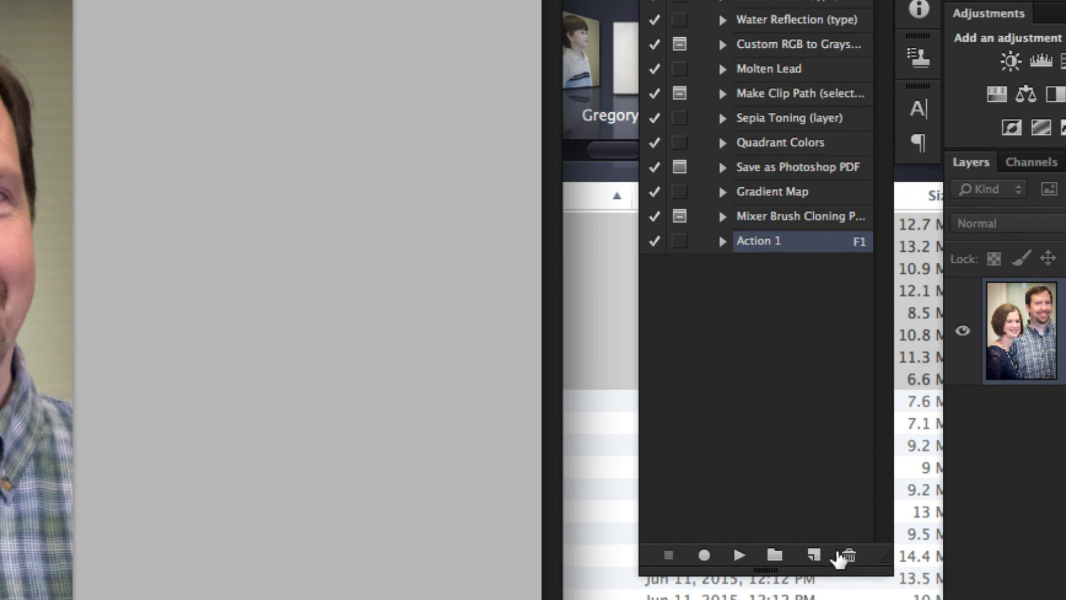
pyautogui.click(814, 555)
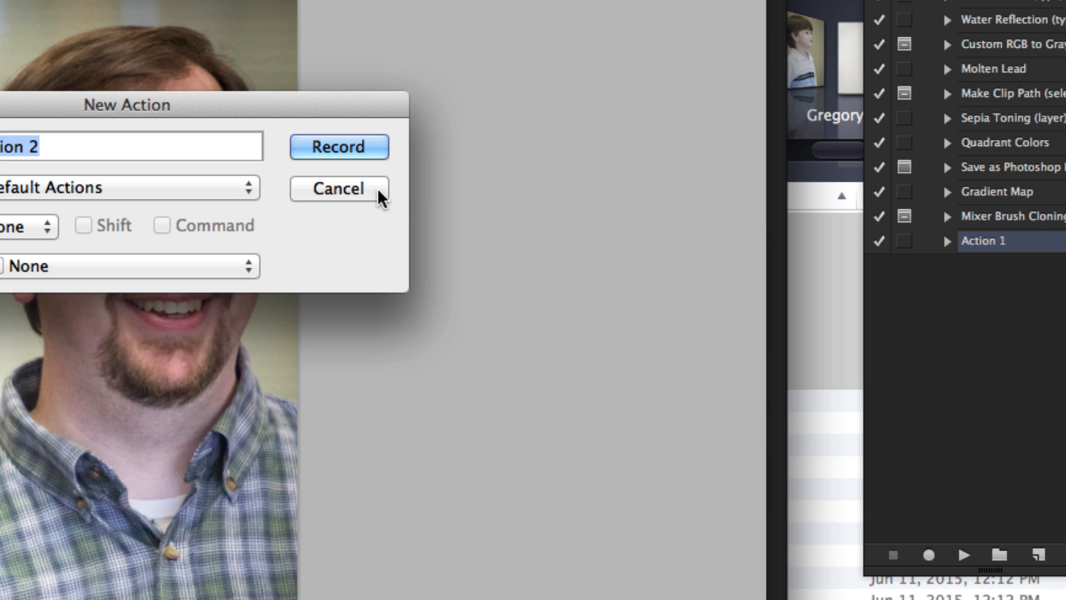
pyautogui.click(159, 195)
pyautogui.click(911, 462)
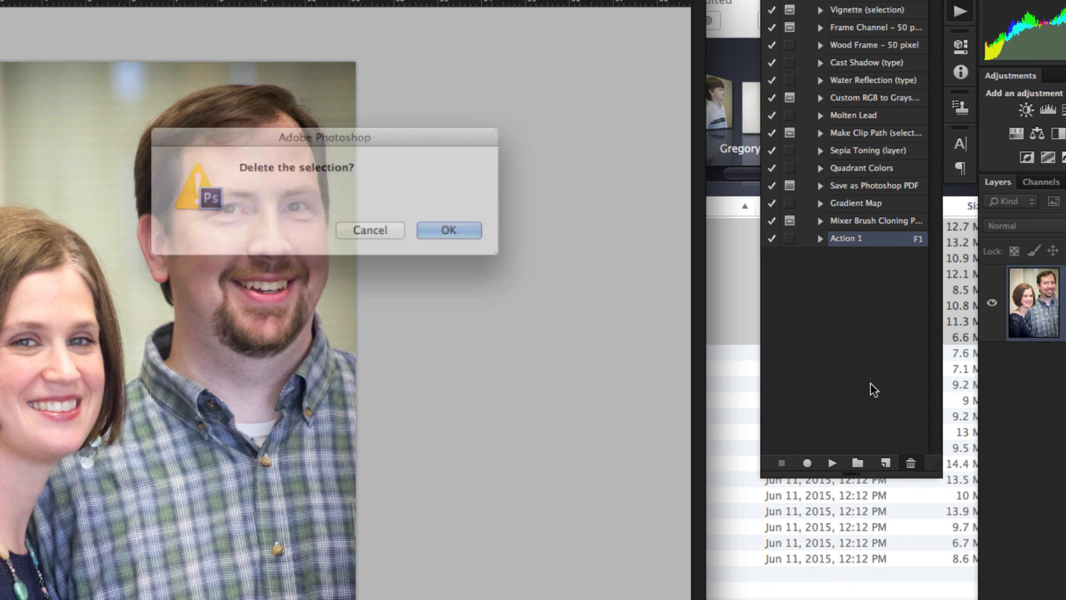
pyautogui.click(445, 234)
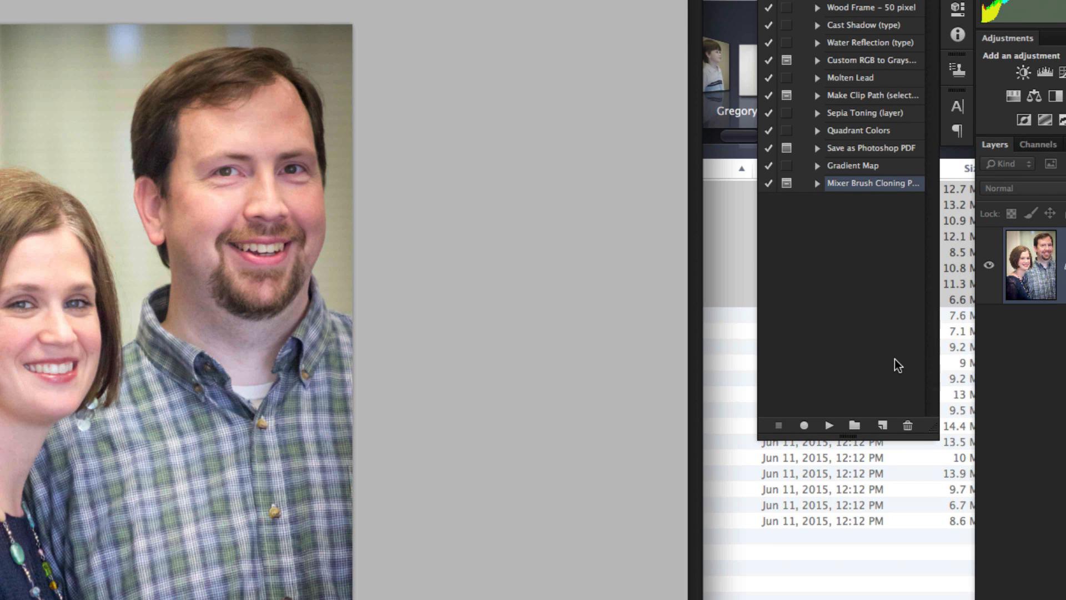
# Create an action named Resize in Default Actions, assign it the F1 function key and start recording
pyautogui.click(883, 425)
pyautogui.moveTo(257, 108); pyautogui.dragTo(600, 167)
pyautogui.write('Re')
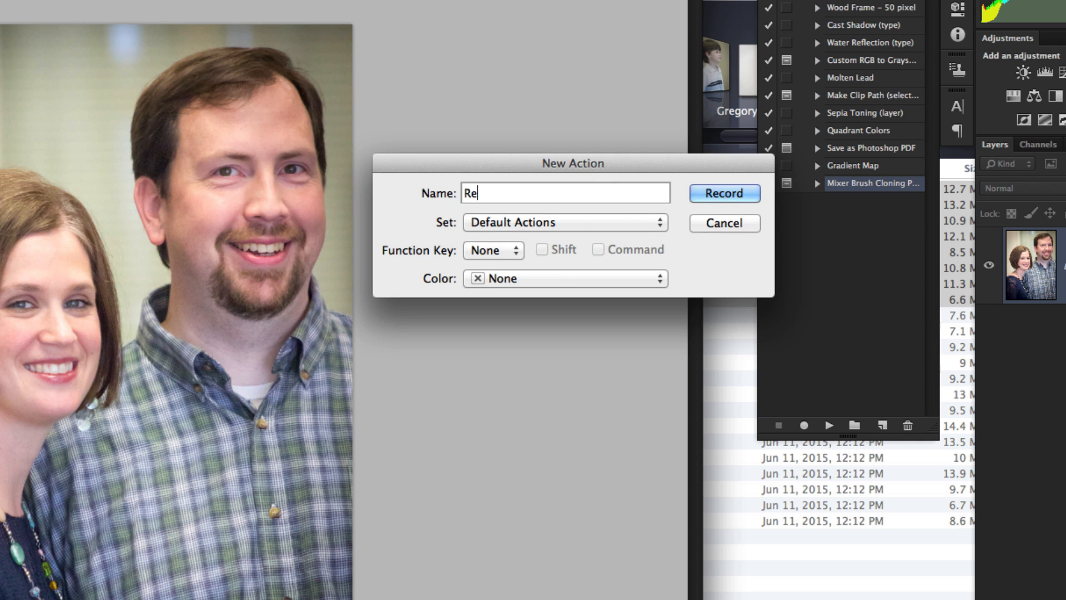
pyautogui.write('size')
pyautogui.click(487, 253)
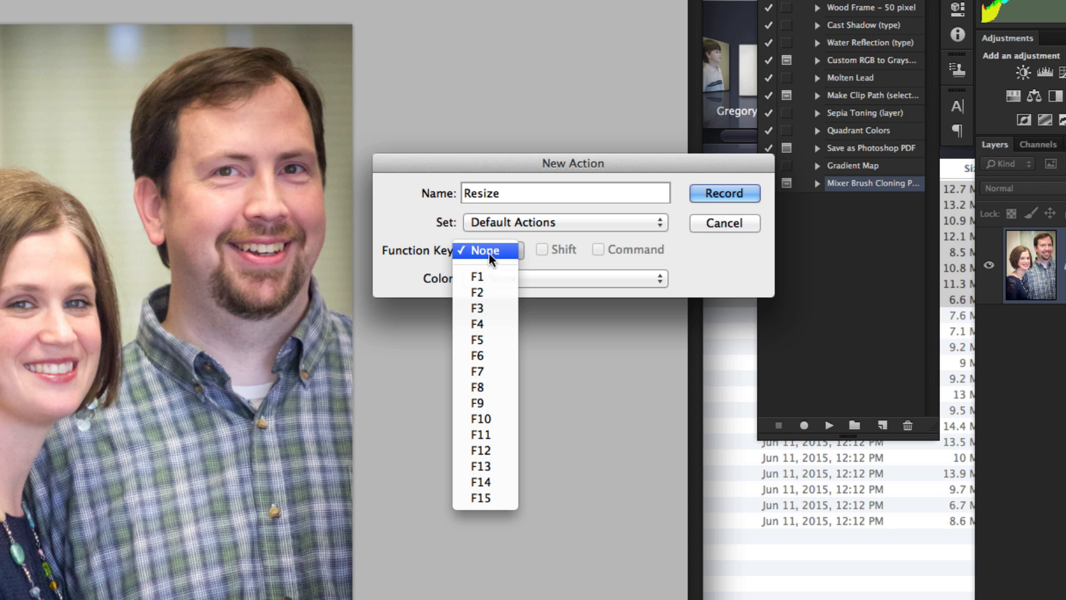
pyautogui.click(490, 276)
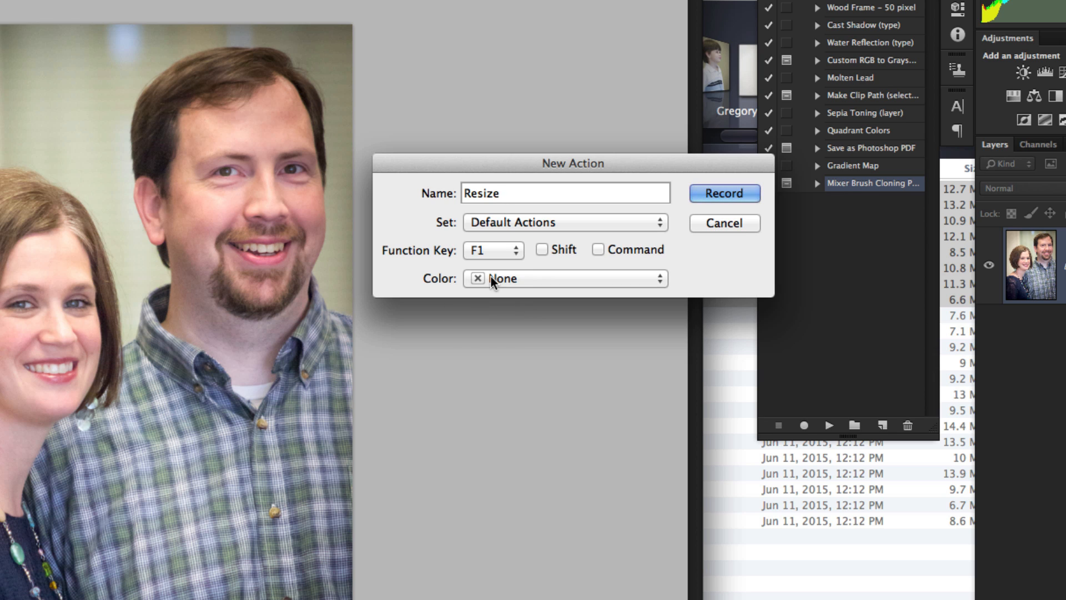
pyautogui.press('F1')
pyautogui.click(487, 255)
pyautogui.click(489, 251)
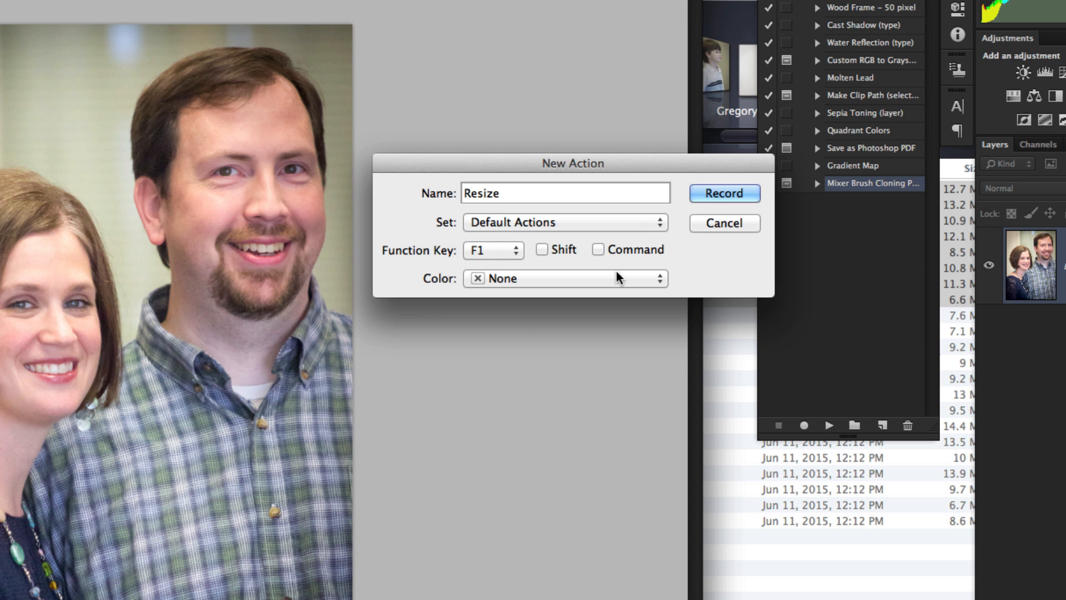
pyautogui.click(720, 195)
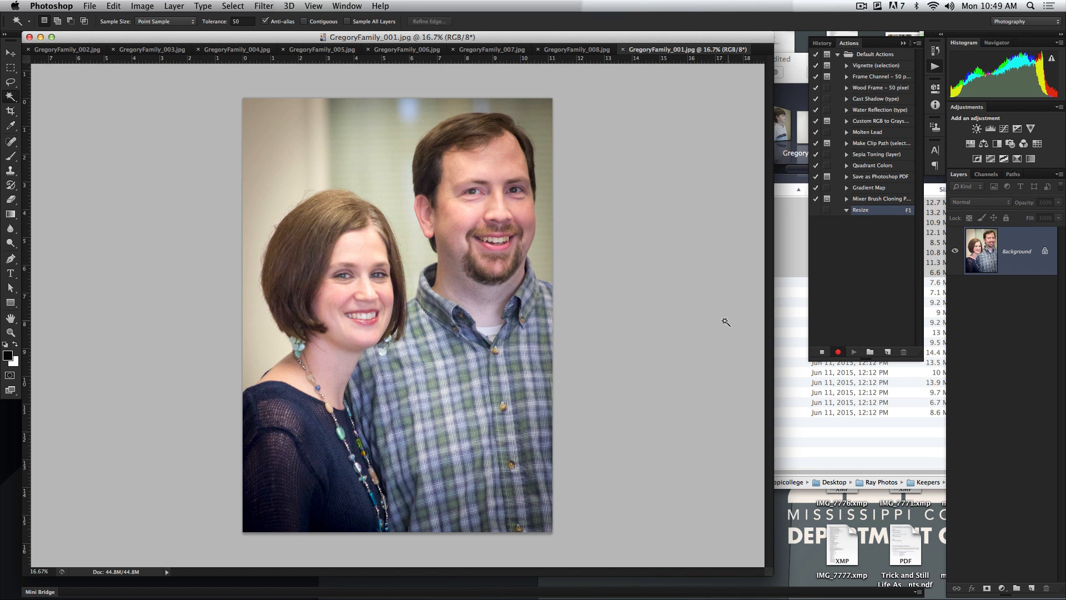
# Resize GregoryFamily_001.jpg to a document width of 5 inches at a resolution of 100 pixels/inch
pyautogui.click(142, 5)
pyautogui.click(148, 102)
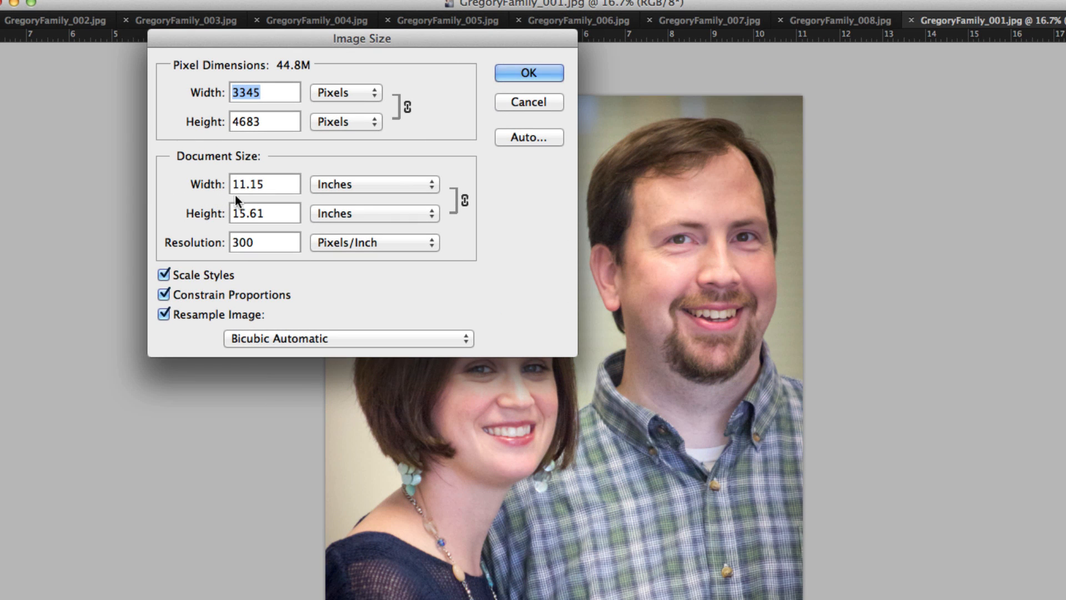
pyautogui.doubleClick(236, 188)
pyautogui.write('5')
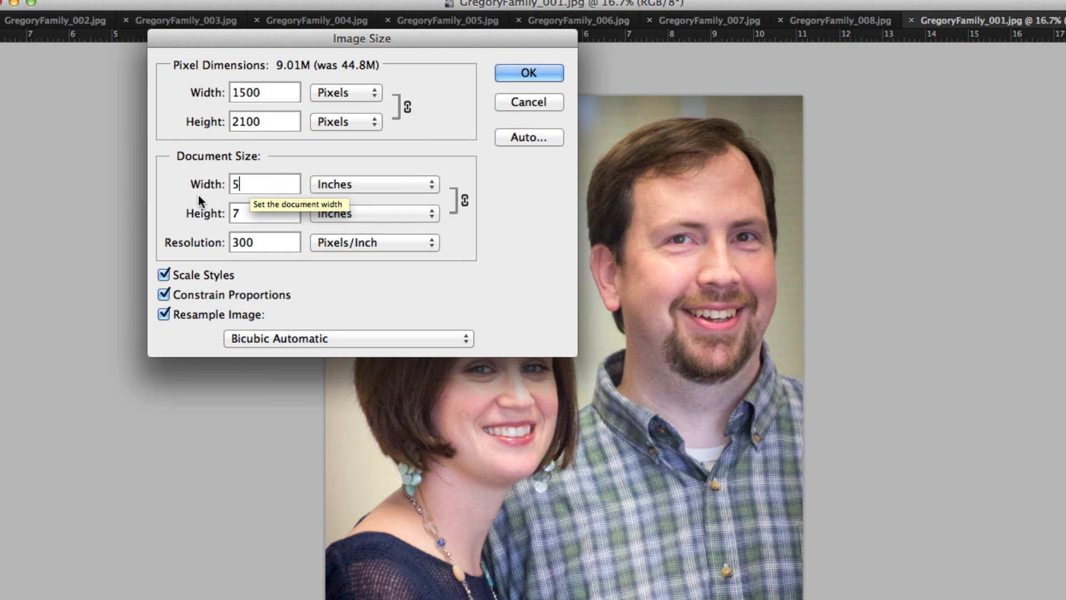
pyautogui.press('Tab')
pyautogui.press('Tab')
pyautogui.write('100')
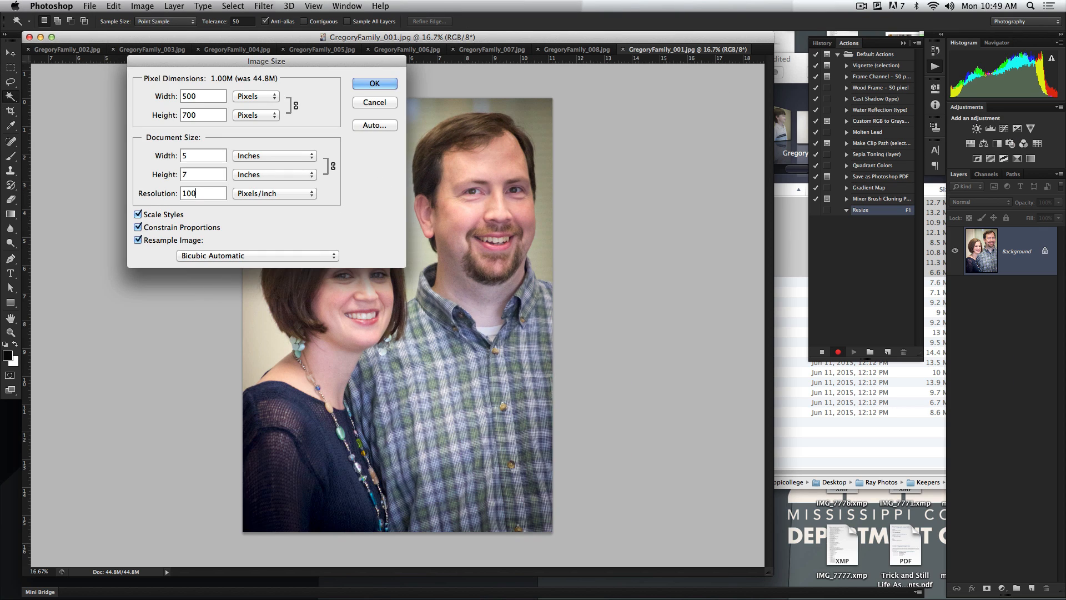
pyautogui.press('Return')
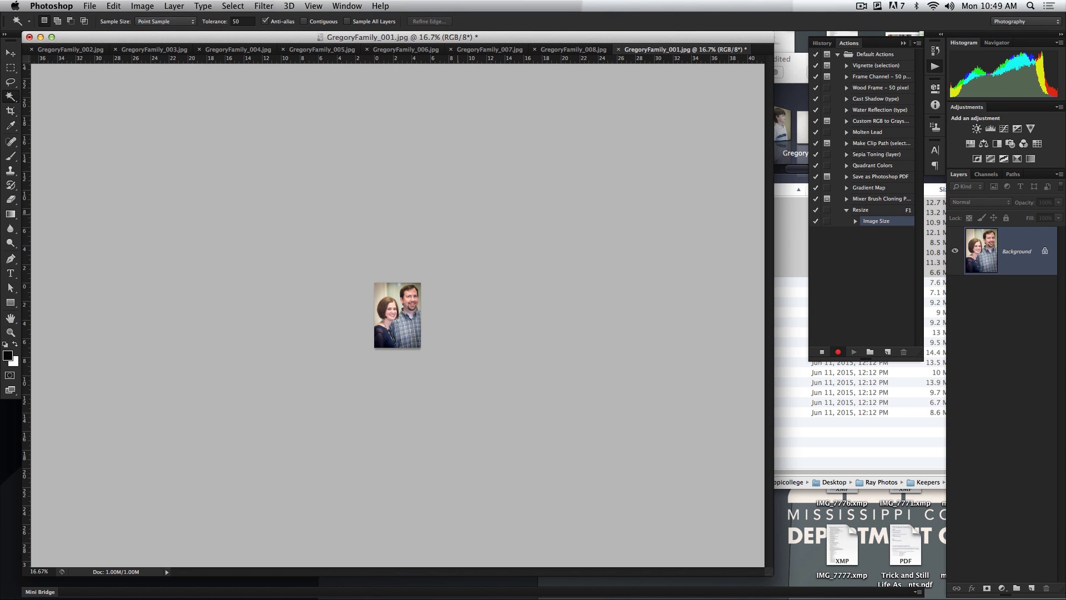
# Save the resized GregoryFamily_001.jpg to the Desktop as a JPEG at maximum quality 12 and close the image
pyautogui.click(86, 6)
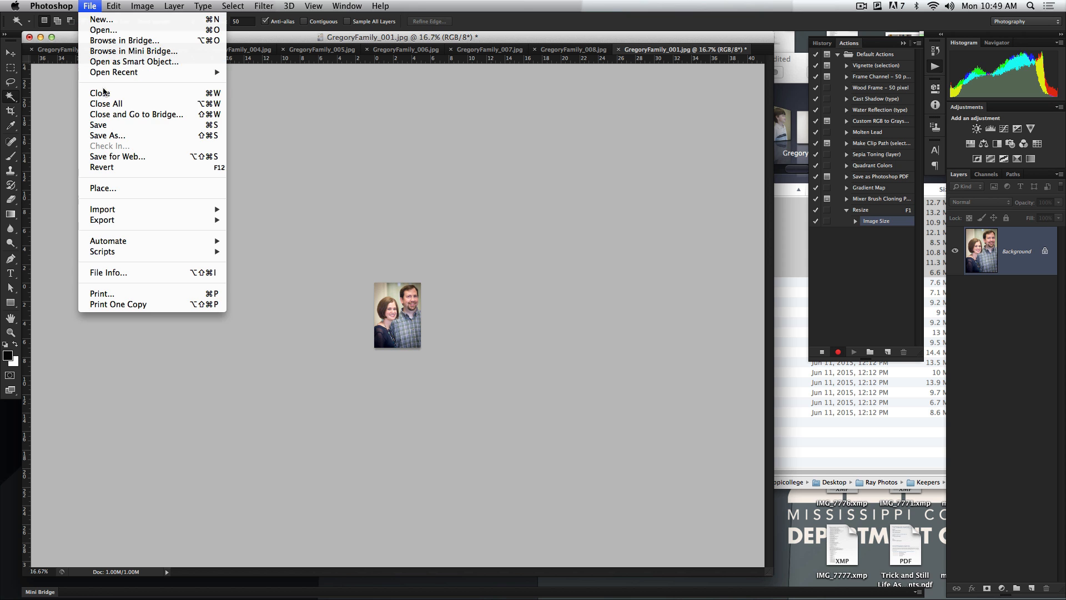
pyautogui.click(131, 135)
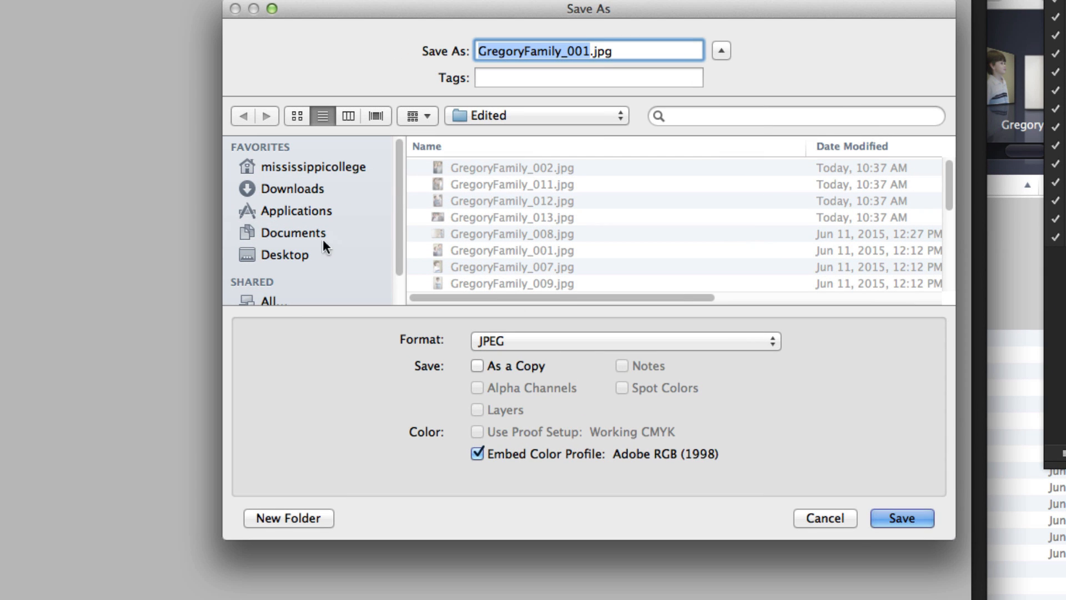
pyautogui.click(284, 253)
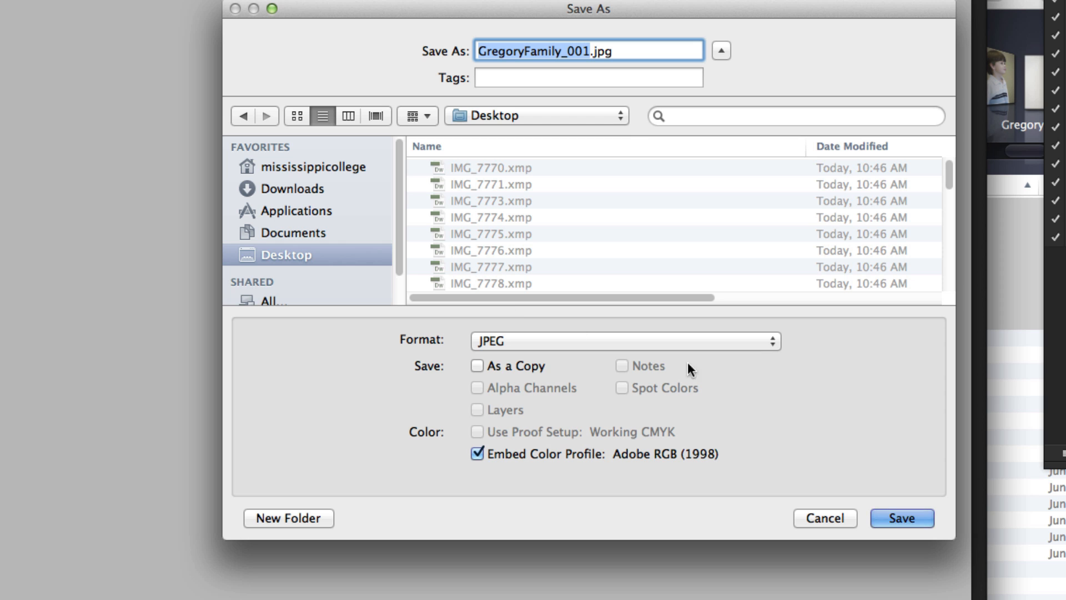
pyautogui.click(906, 519)
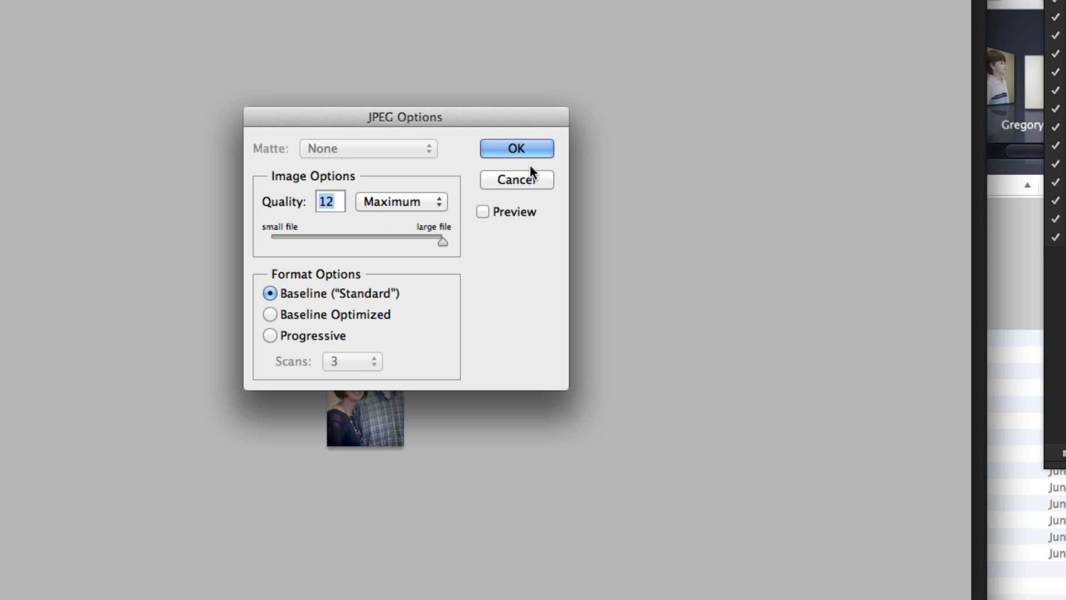
pyautogui.press('Return')
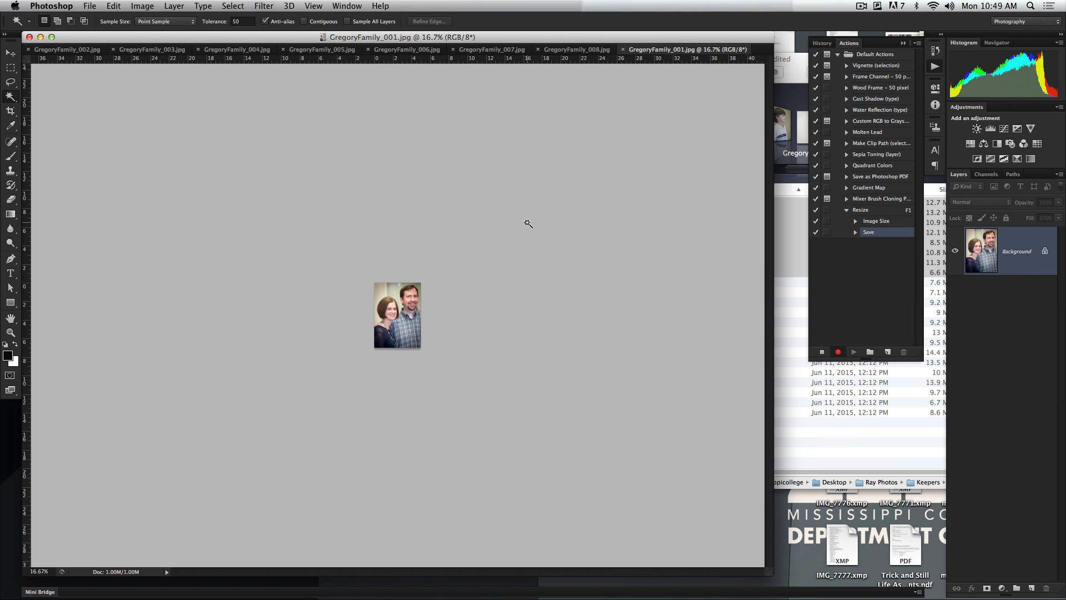
pyautogui.click(623, 50)
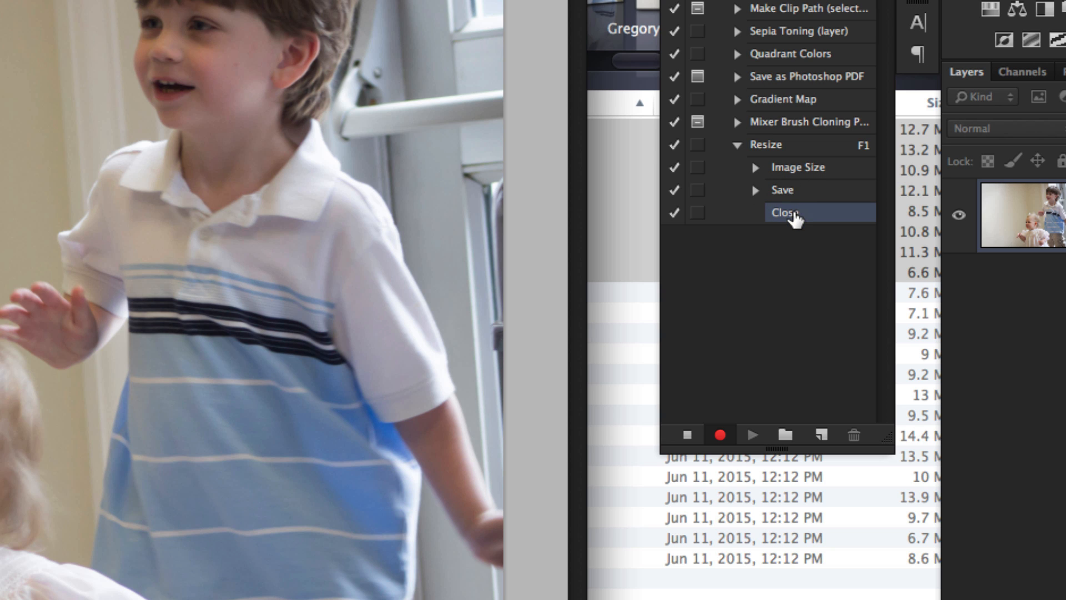
# Stop recording the action and play Resize on GregoryFamily_008.jpg
pyautogui.click(687, 436)
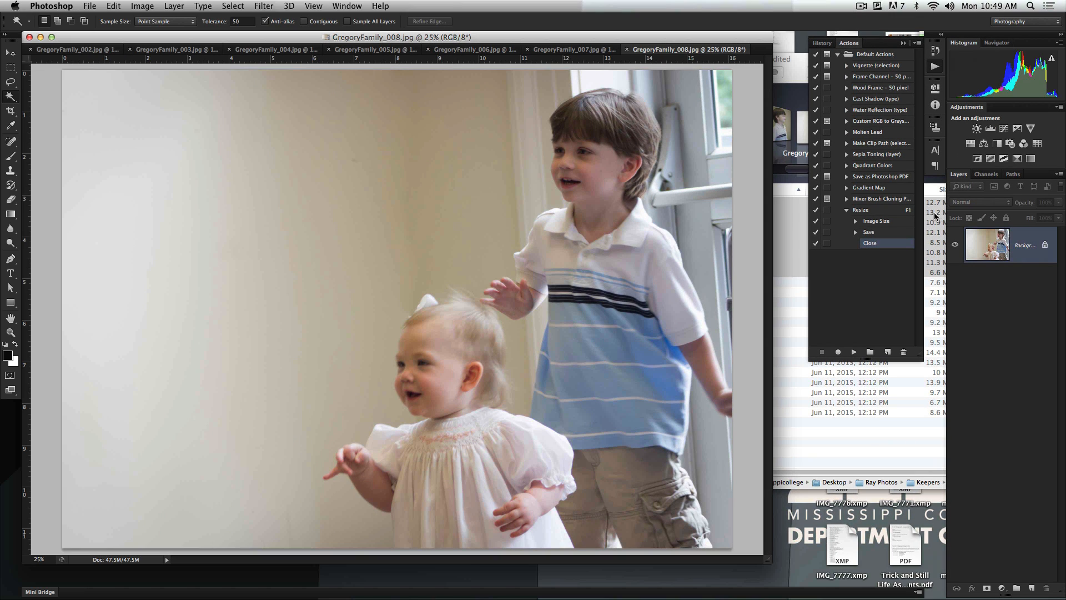
pyautogui.click(875, 214)
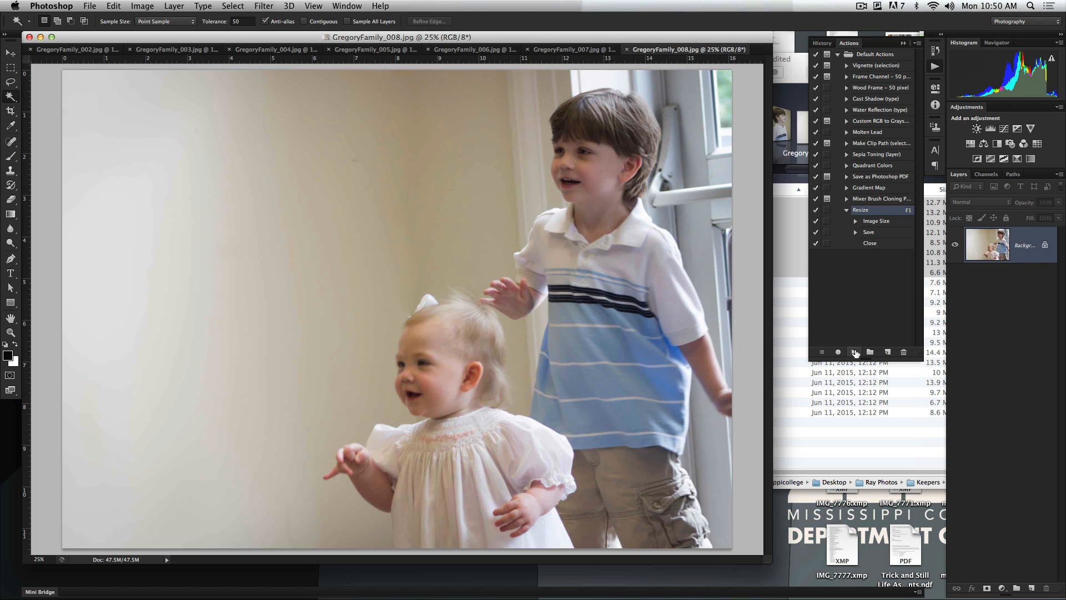
pyautogui.click(854, 354)
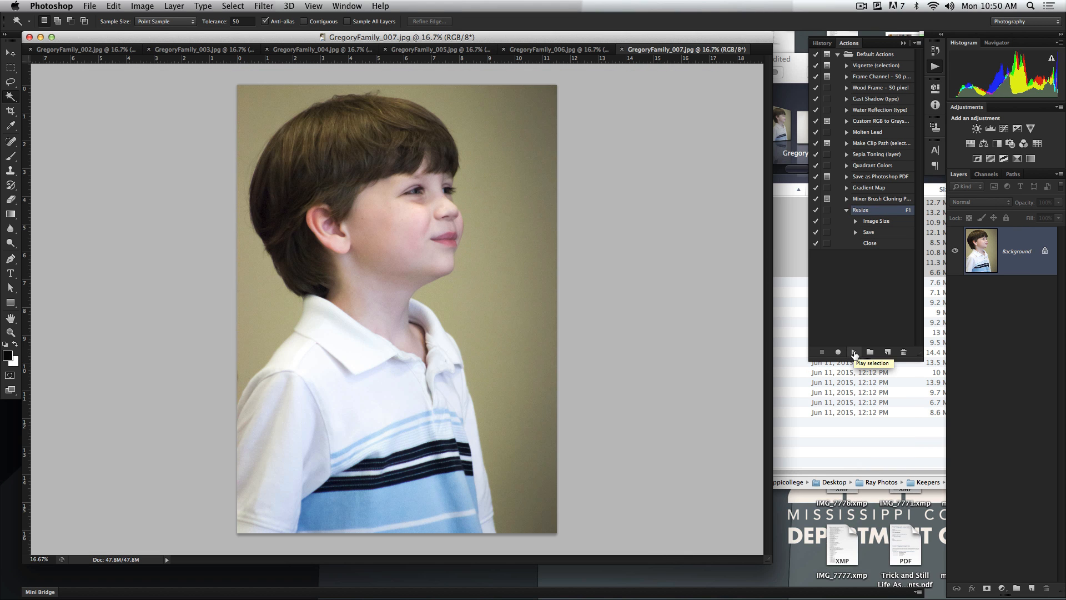
# Preview the resized GregoryFamily_008.jpg and GregoryFamily_001.jpg on the Desktop, and return to Photoshop
pyautogui.press('F11')
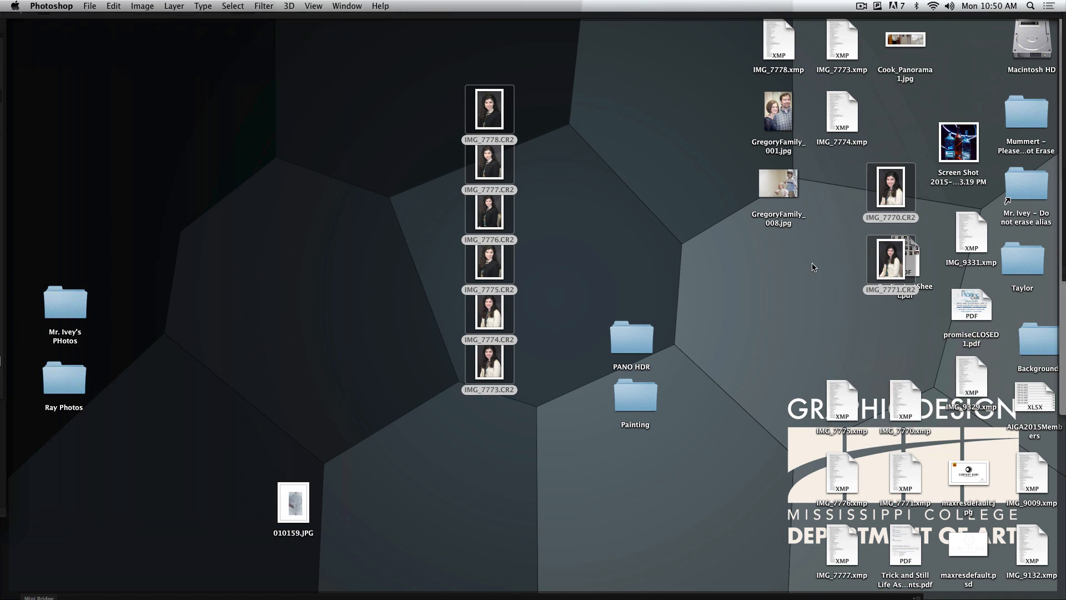
pyautogui.click(772, 181)
pyautogui.press('space')
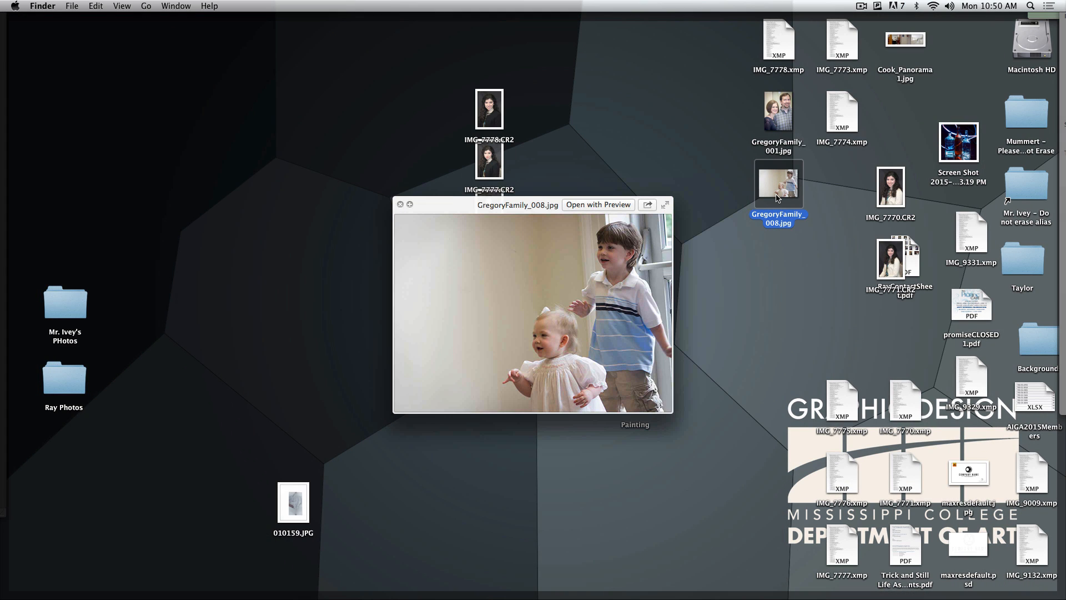
pyautogui.press('Up')
pyautogui.press('space')
pyautogui.press('F11')
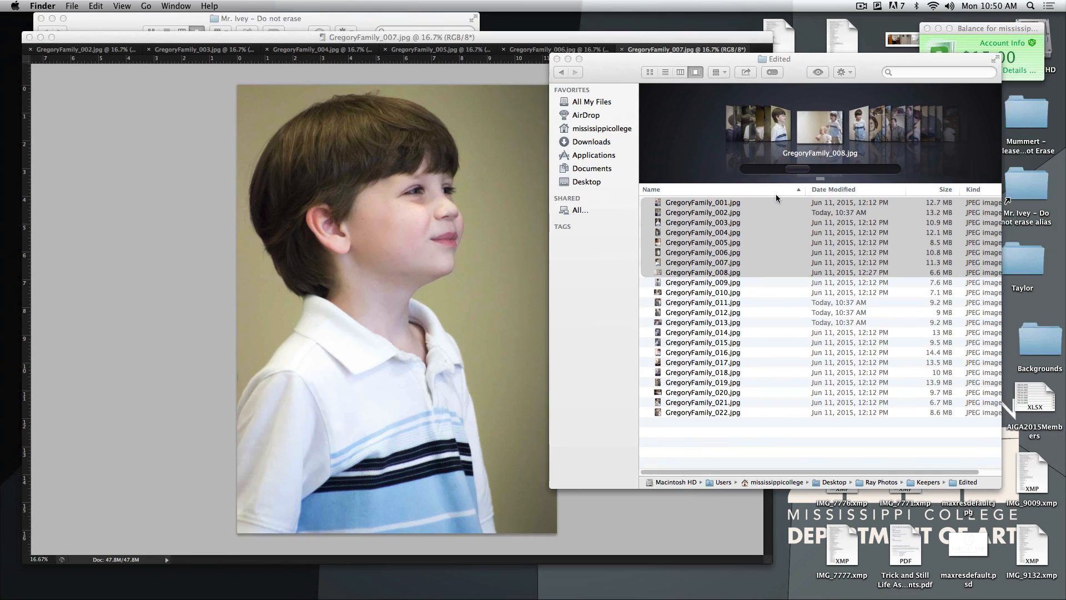
pyautogui.click(184, 244)
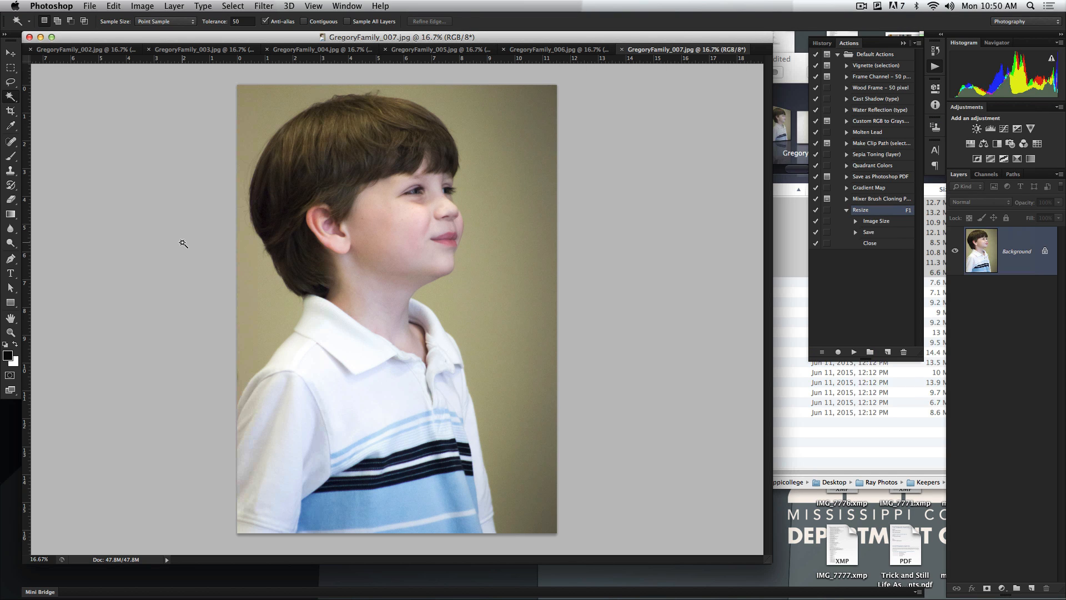
# Run the Resize action on GregoryFamily_007.jpg, GregoryFamily_006.jpg, GregoryFamily_005.jpg and GregoryFamily_004.jpg
pyautogui.press('F1')
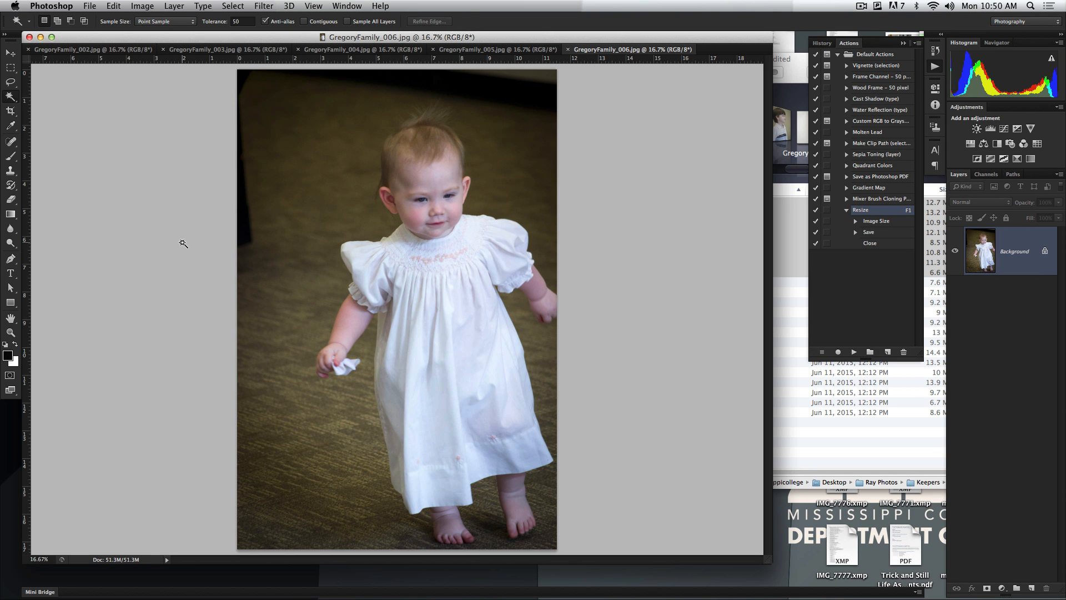
pyautogui.press('F1')
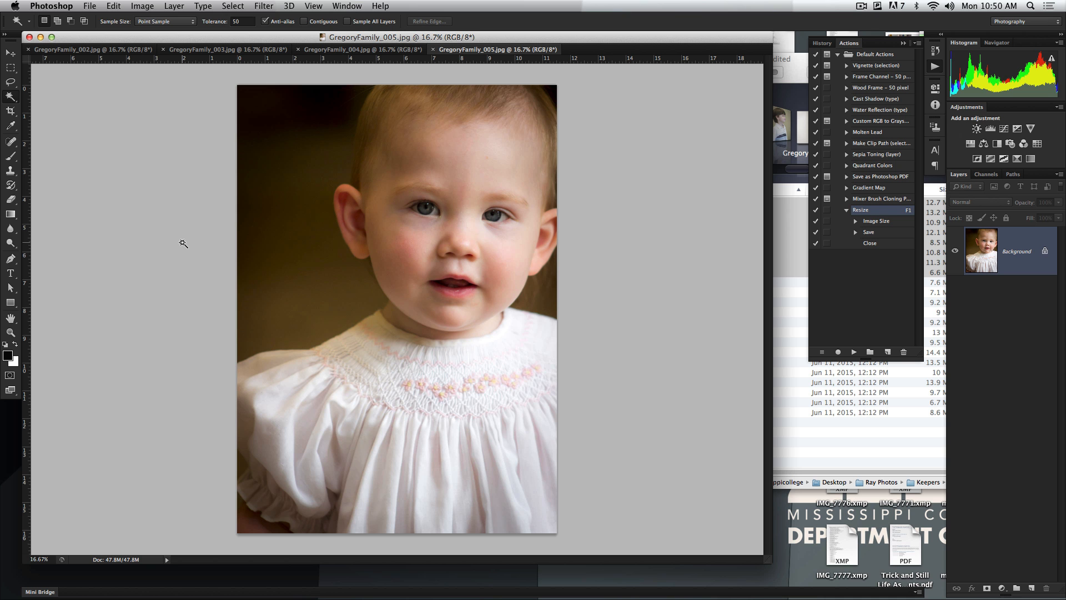
pyautogui.press('F1')
pyautogui.press('F1')
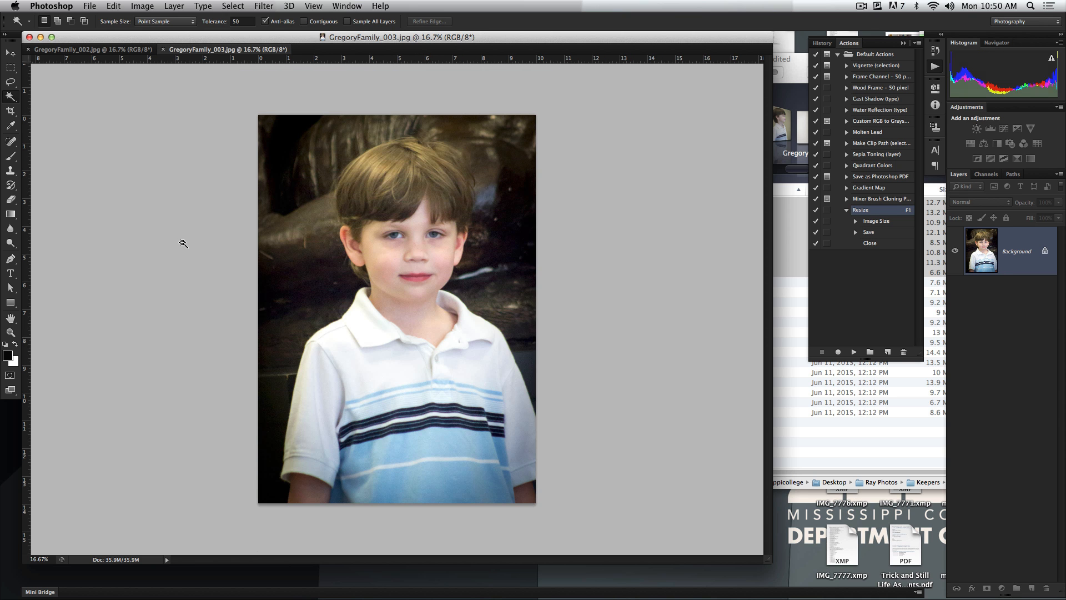
# Run the Resize action on GregoryFamily_003.jpg and GregoryFamily_002.jpg
pyautogui.press('F1')
pyautogui.press('F1')
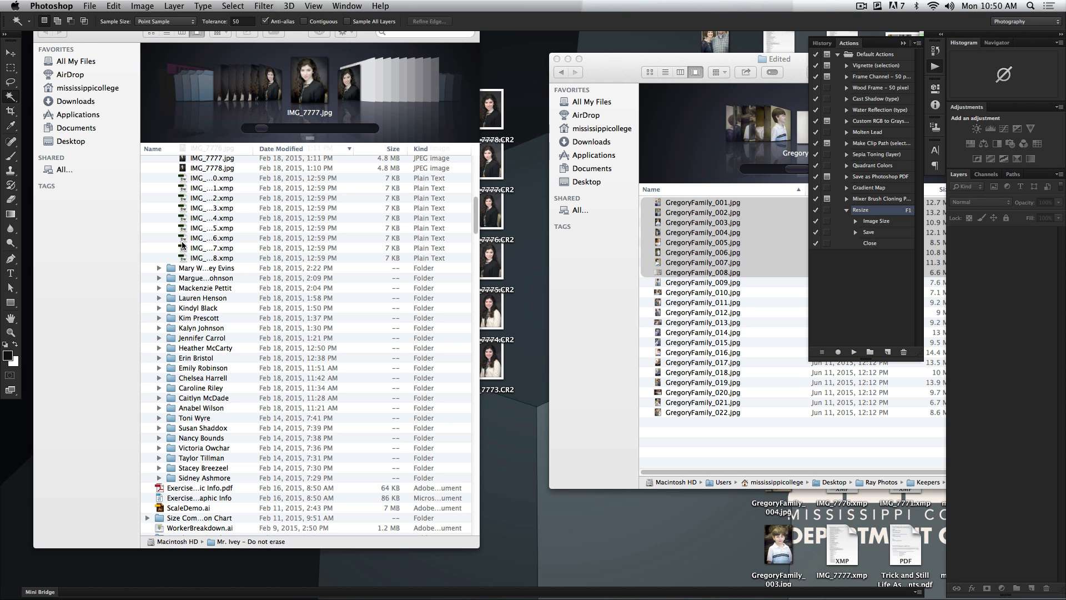
# Move the resized copies GregoryFamily_001.jpg to GregoryFamily_008.jpg from the Desktop to the Trash
pyautogui.press('F11')
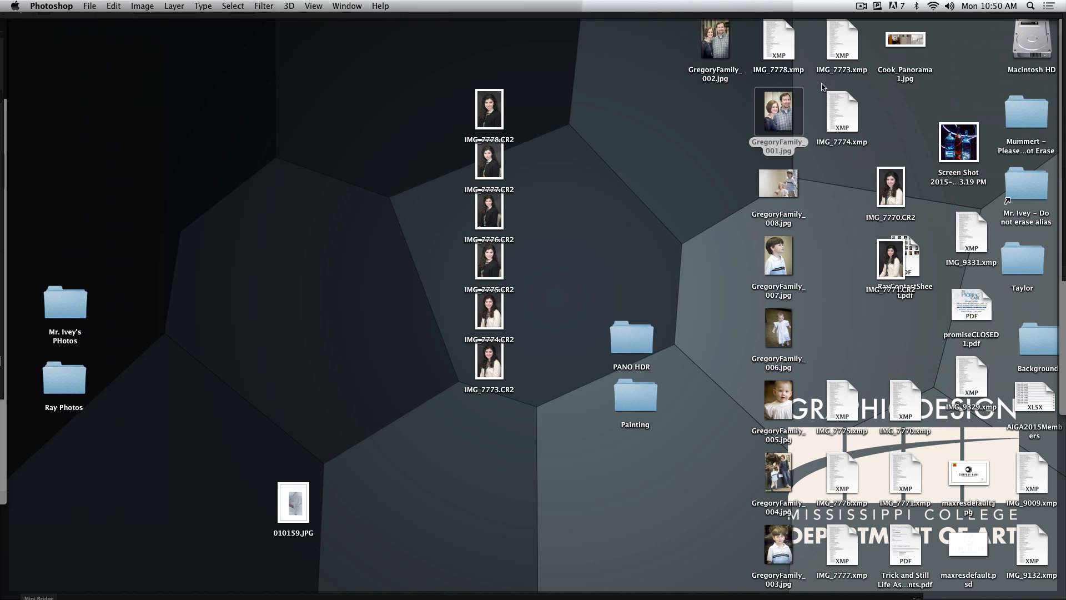
pyautogui.moveTo(712, 46); pyautogui.dragTo(740, 274)
pyautogui.moveTo(713, 127); pyautogui.dragTo(792, 539)
pyautogui.press('super+BackSpace')
# Move IMG_7770.CR2 and IMG_7771.CR2 beside the column of other CR2 files on the Desktop, and bring the open windows back
pyautogui.moveTo(857, 193); pyautogui.dragTo(885, 261)
pyautogui.moveTo(894, 259); pyautogui.dragTo(423, 201)
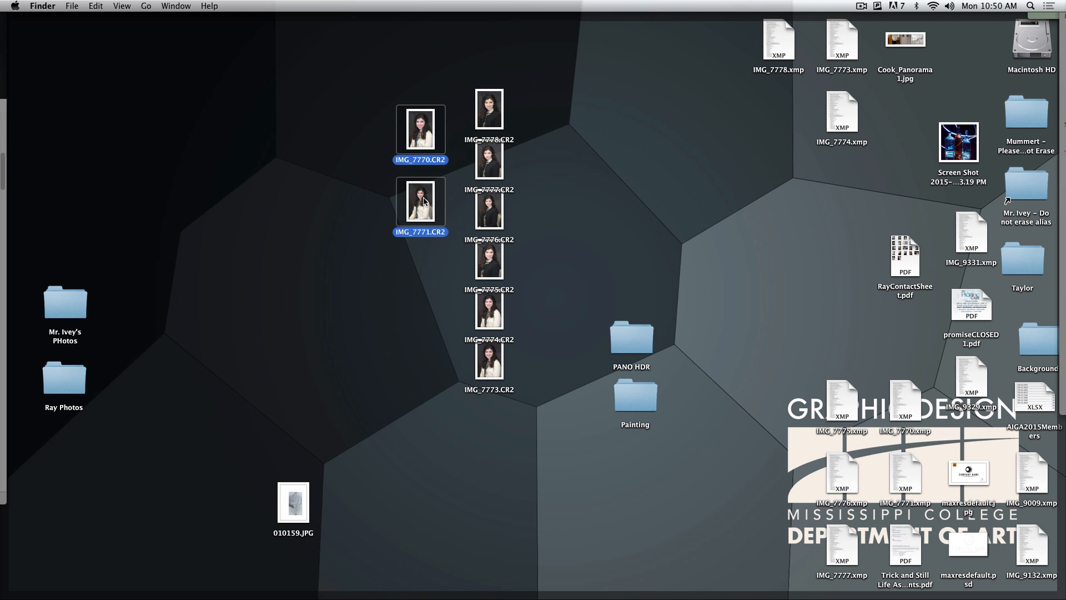
pyautogui.press('F11')
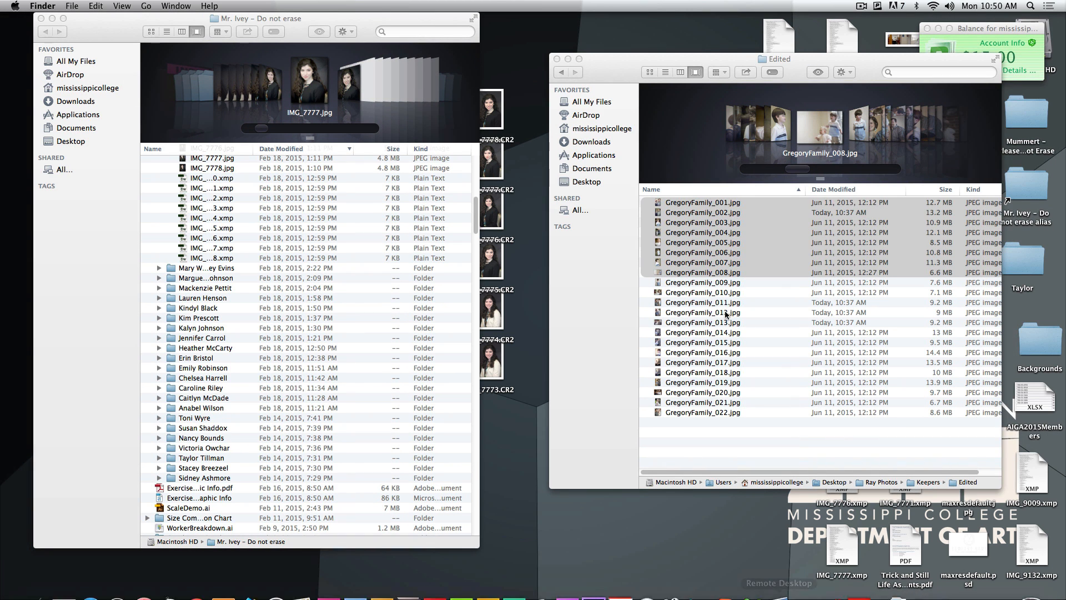
pyautogui.click(725, 323)
pyautogui.click(751, 405)
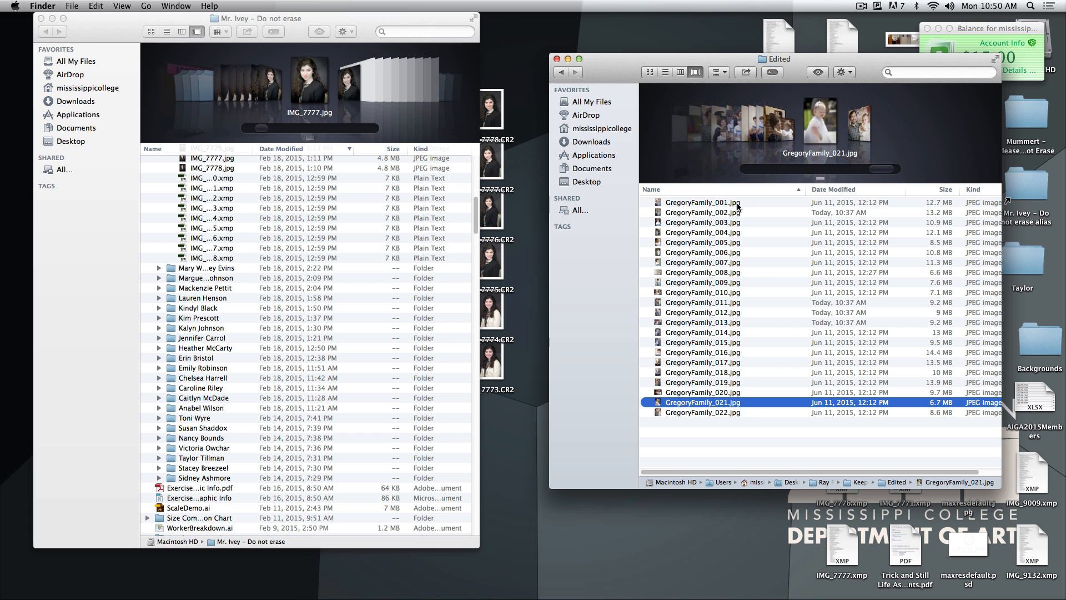
pyautogui.moveTo(705, 200); pyautogui.dragTo(708, 273)
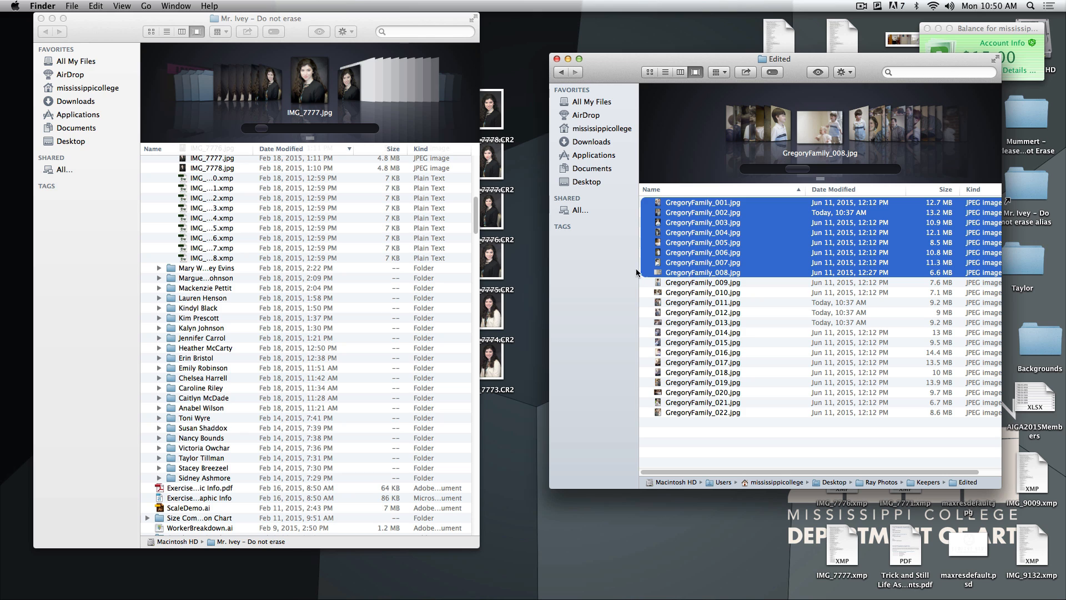
pyautogui.click(705, 434)
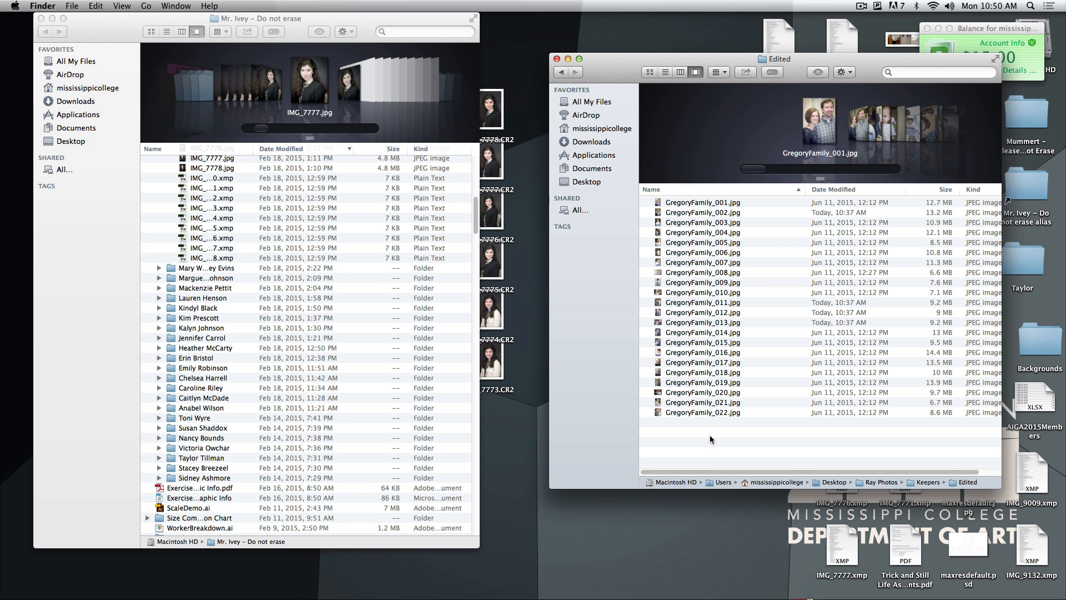
# Switch to Photoshop and open the Batch automation dialog for the Resize action, moving it clear of the screen edge
pyautogui.moveTo(411, 590)
pyautogui.click(355, 581)
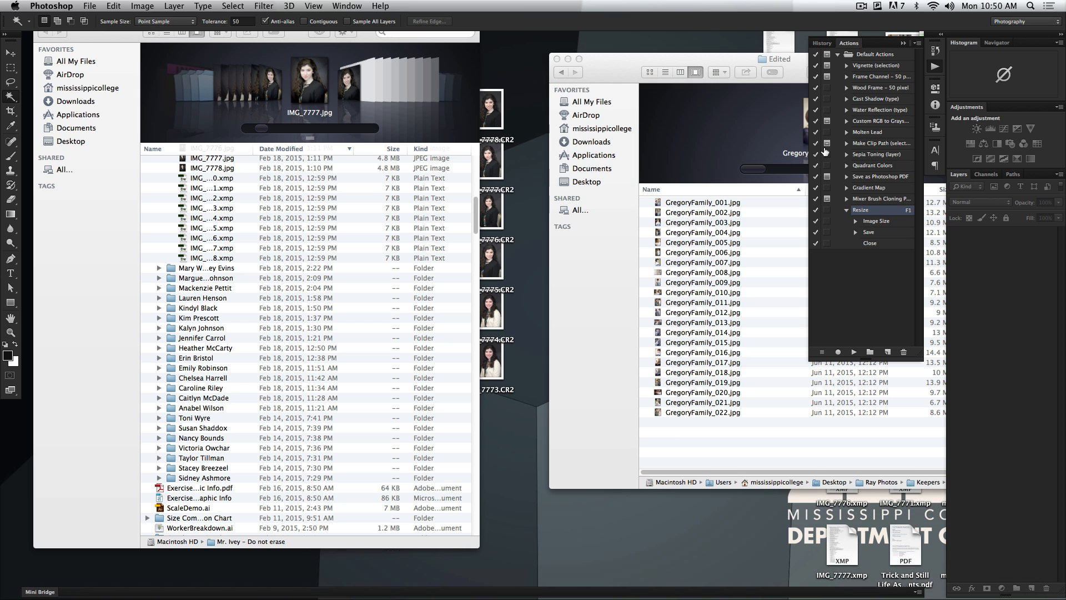
pyautogui.click(89, 5)
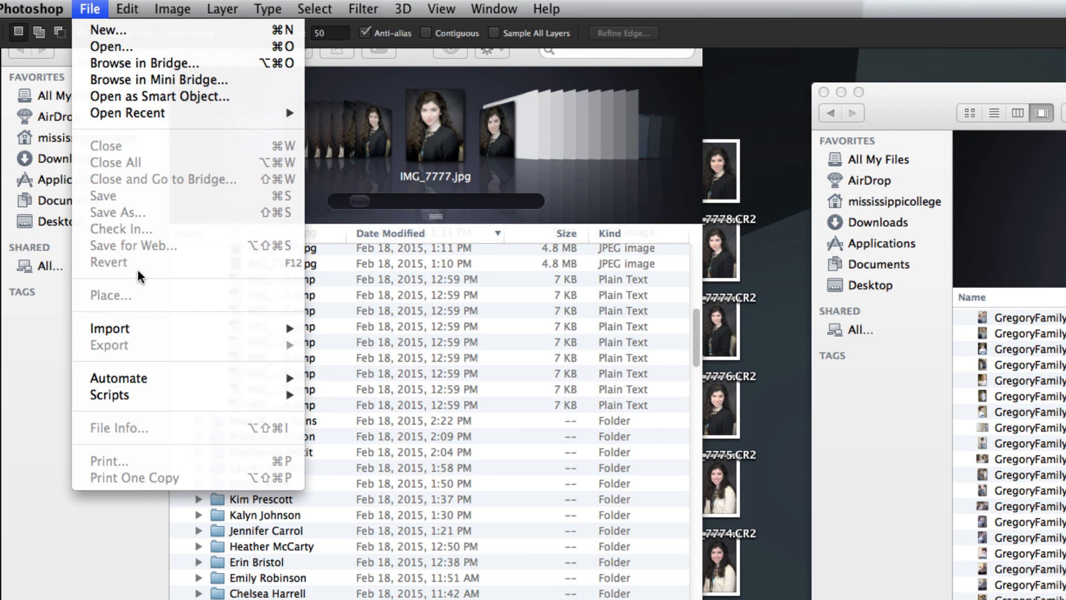
pyautogui.moveTo(129, 242)
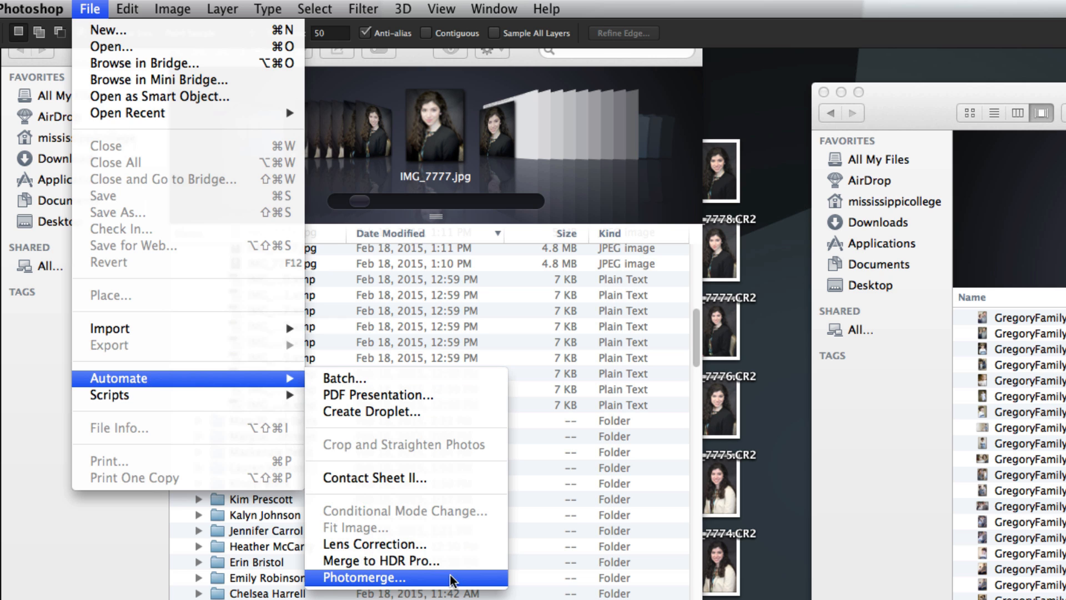
pyautogui.click(341, 375)
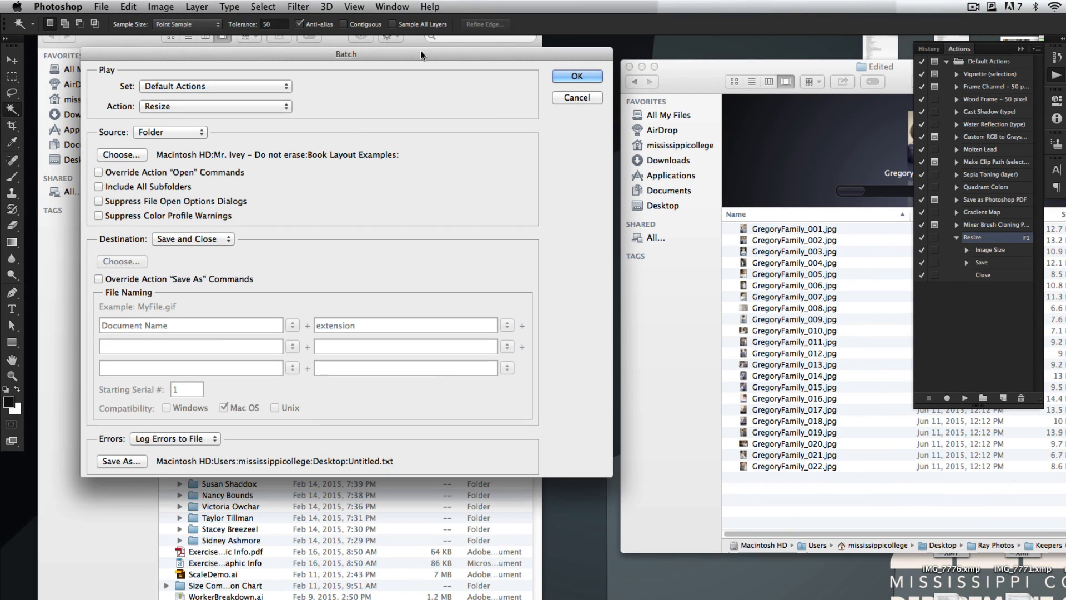
pyautogui.moveTo(421, 54); pyautogui.dragTo(625, 51)
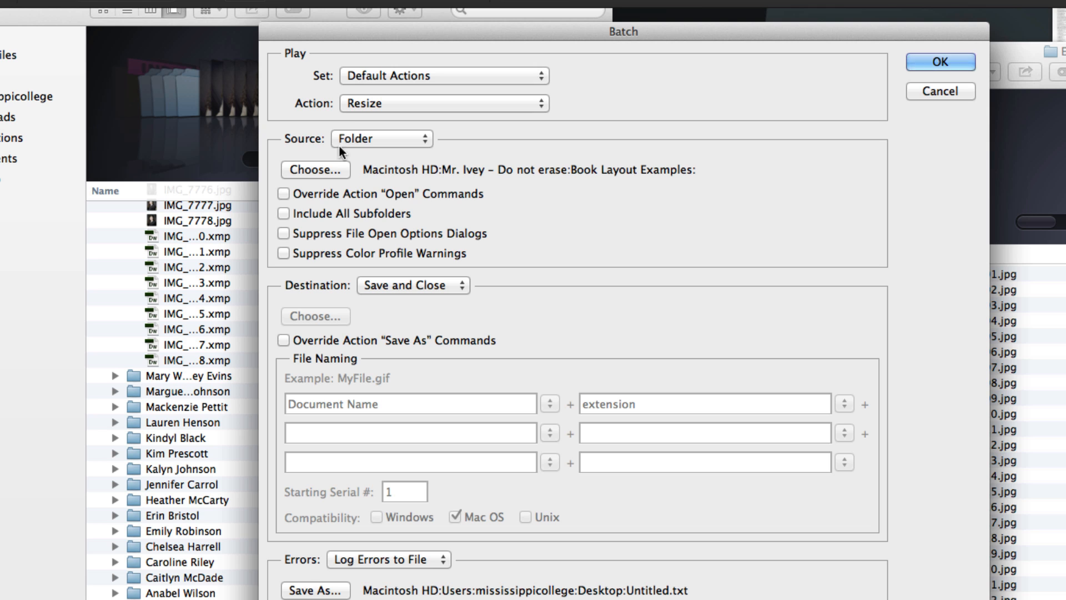
# Set the batch source to the Edited folder inside Ray Photos > Keepers on the Desktop
pyautogui.click(372, 138)
pyautogui.click(374, 137)
pyautogui.click(315, 169)
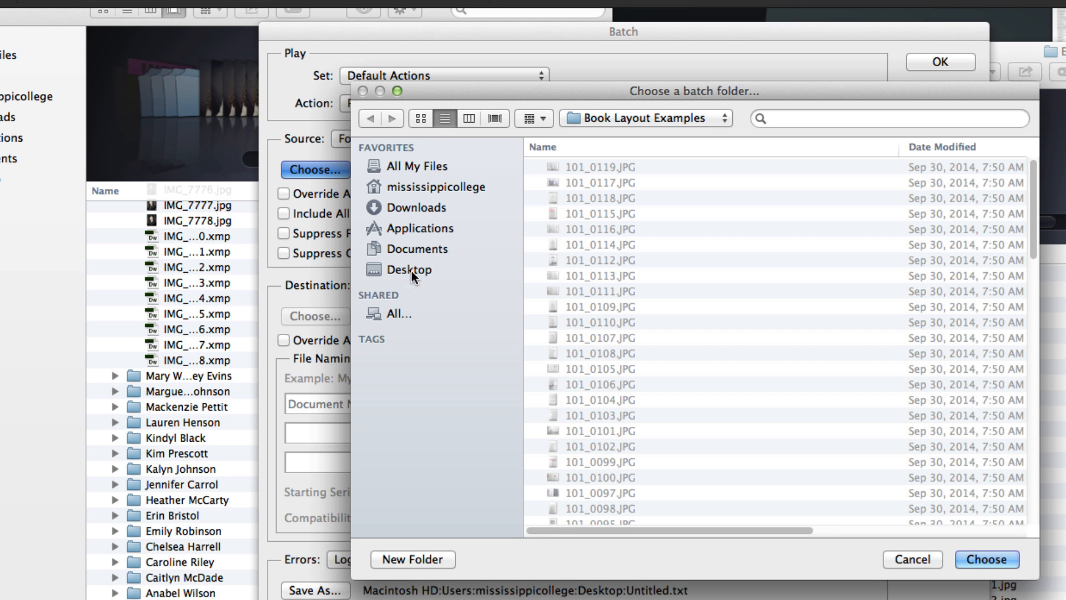
pyautogui.click(411, 270)
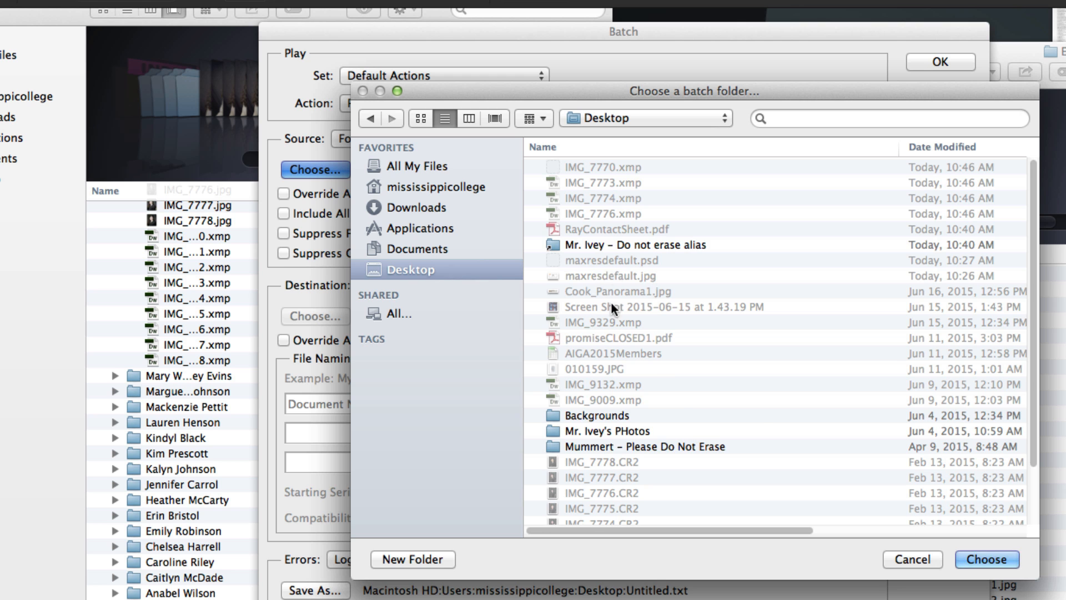
pyautogui.click(935, 145)
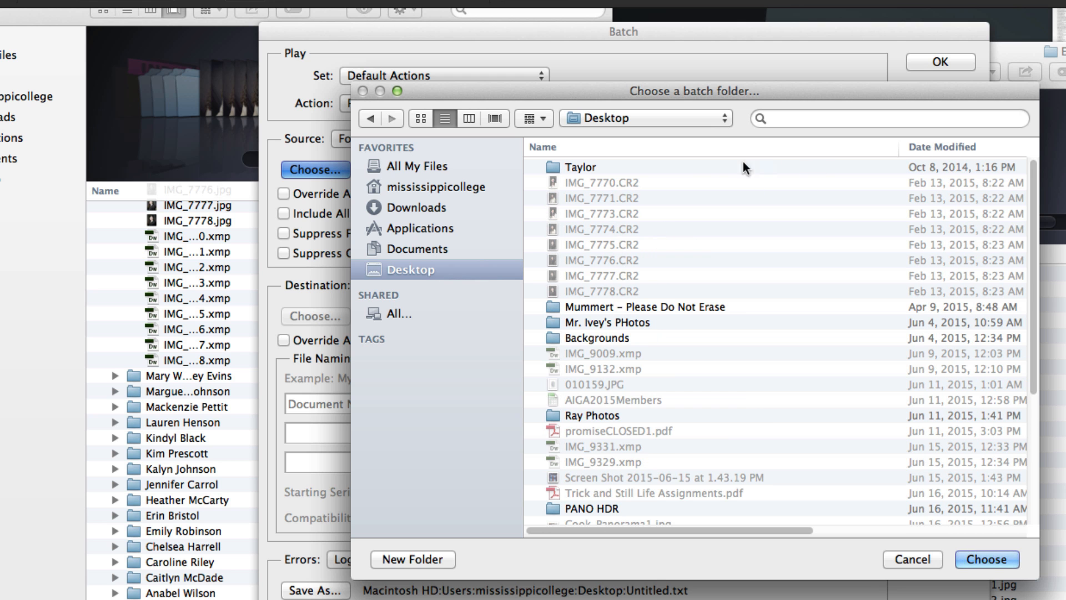
pyautogui.click(965, 148)
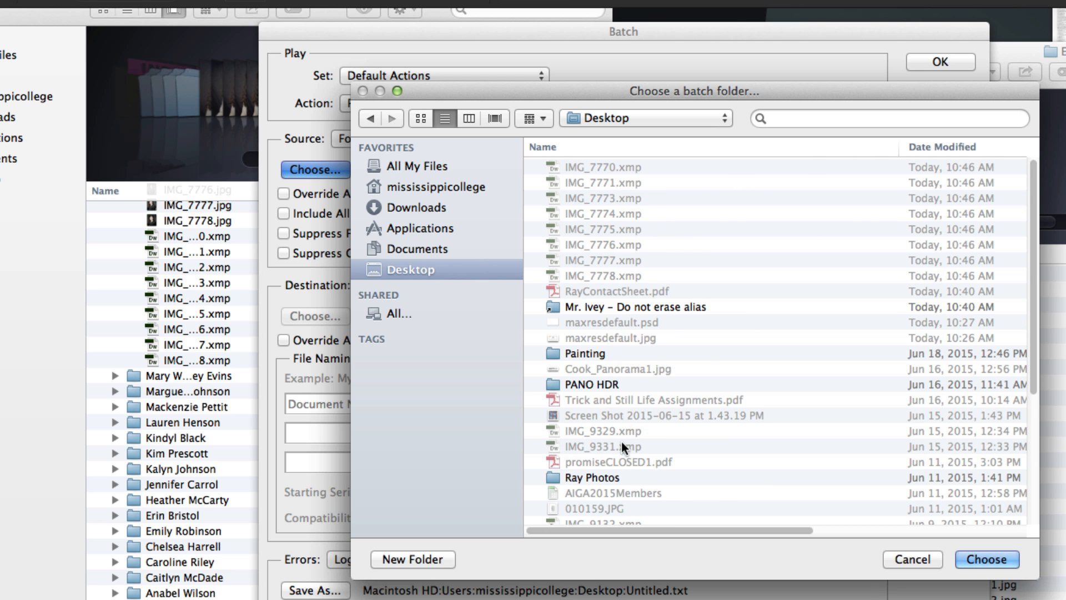
pyautogui.scroll(-5, 621, 438)
pyautogui.doubleClick(598, 269)
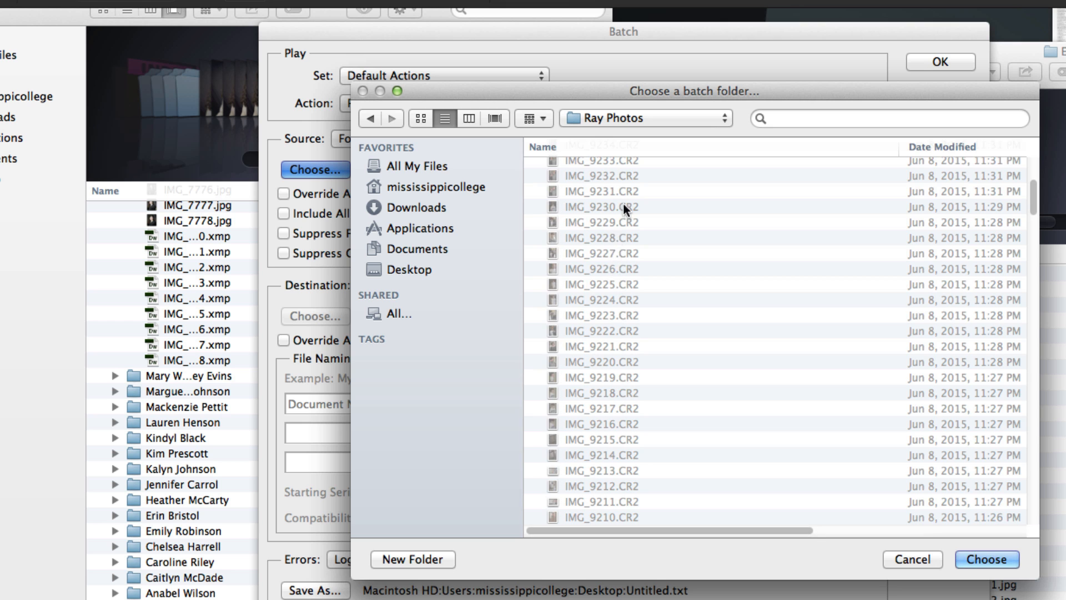
pyautogui.scroll(-10, 629, 255)
pyautogui.scroll(10, 629, 256)
pyautogui.doubleClick(579, 164)
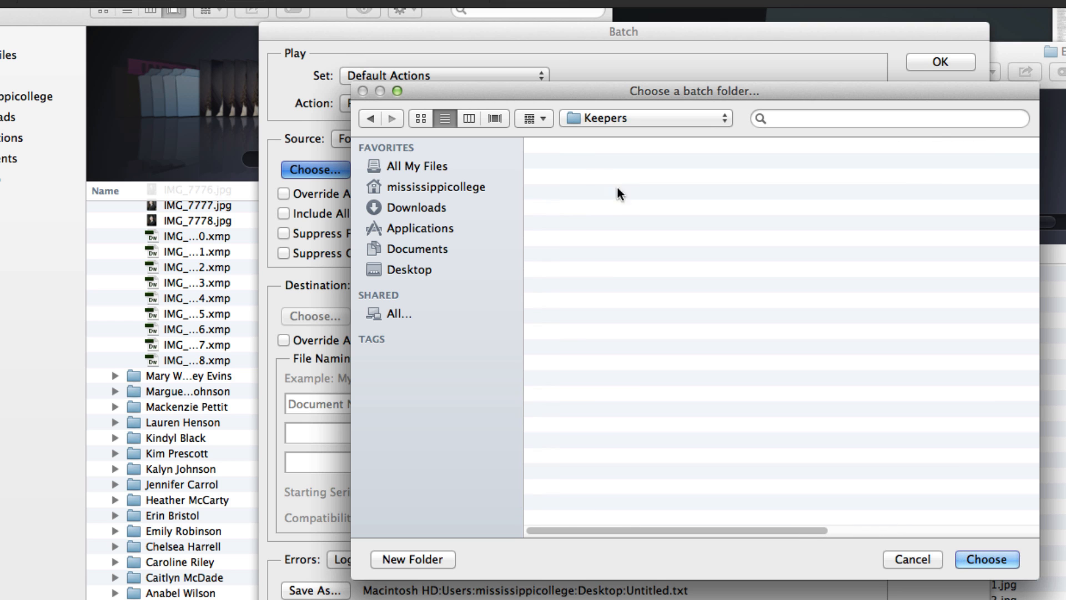
pyautogui.doubleClick(585, 168)
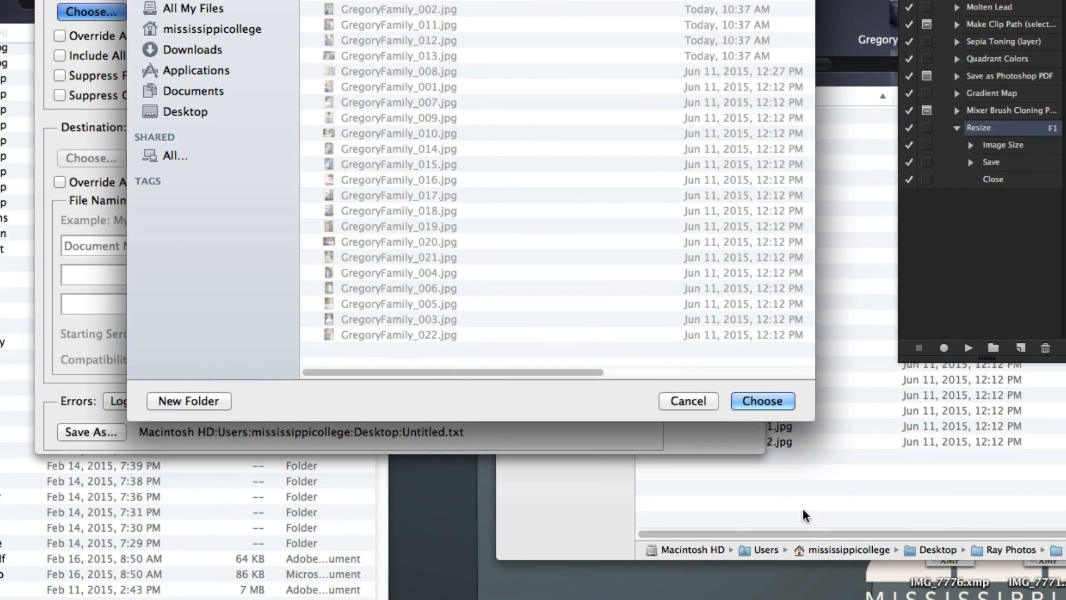
pyautogui.click(987, 559)
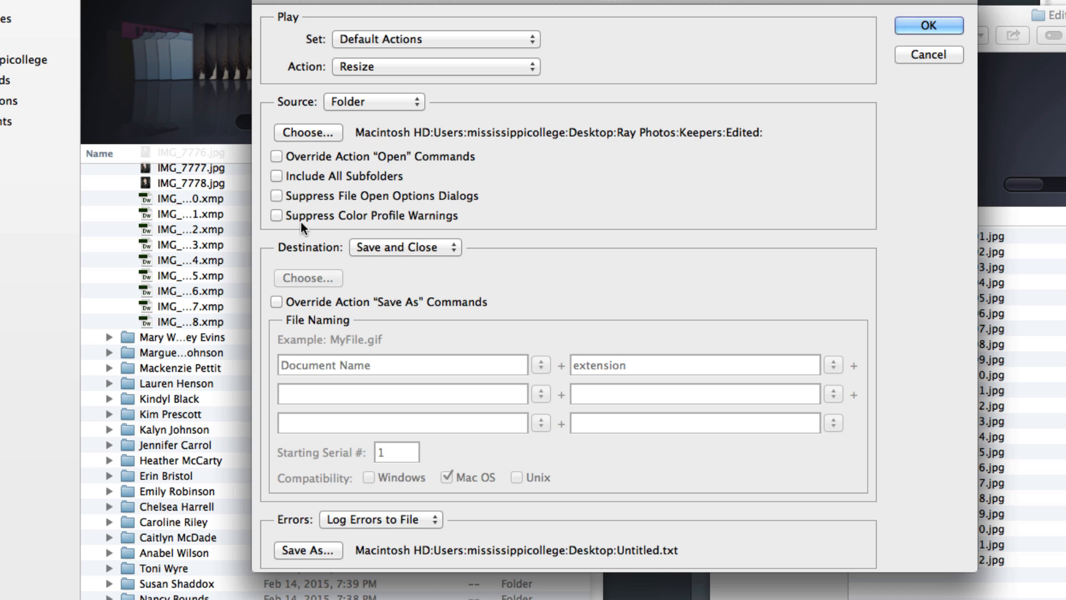
# Suppress color profile warnings and set the batch destination to a new folder named Done on the Desktop
pyautogui.click(418, 216)
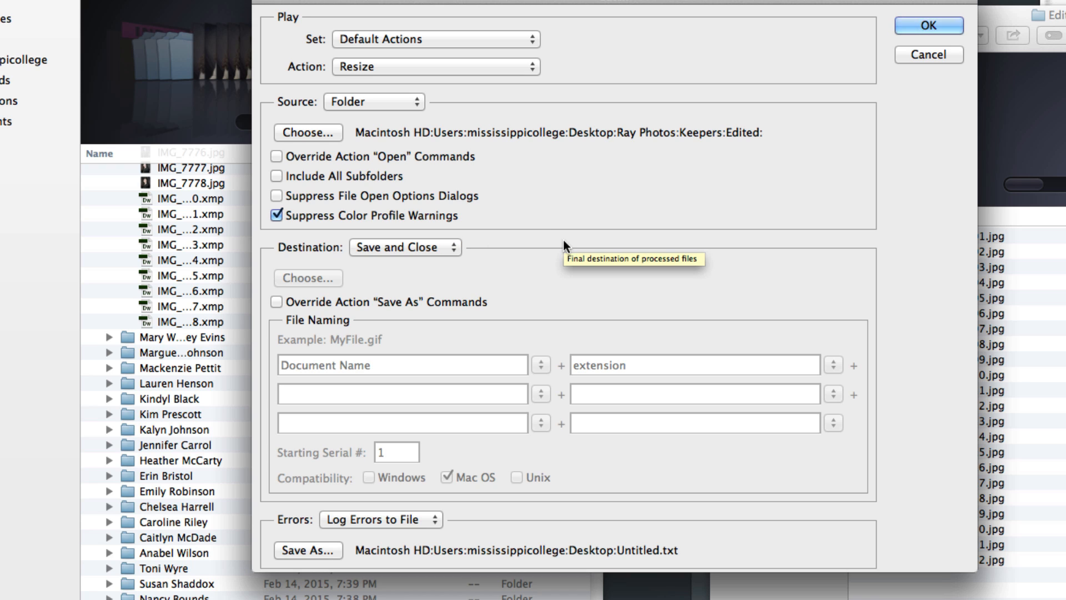
pyautogui.click(431, 252)
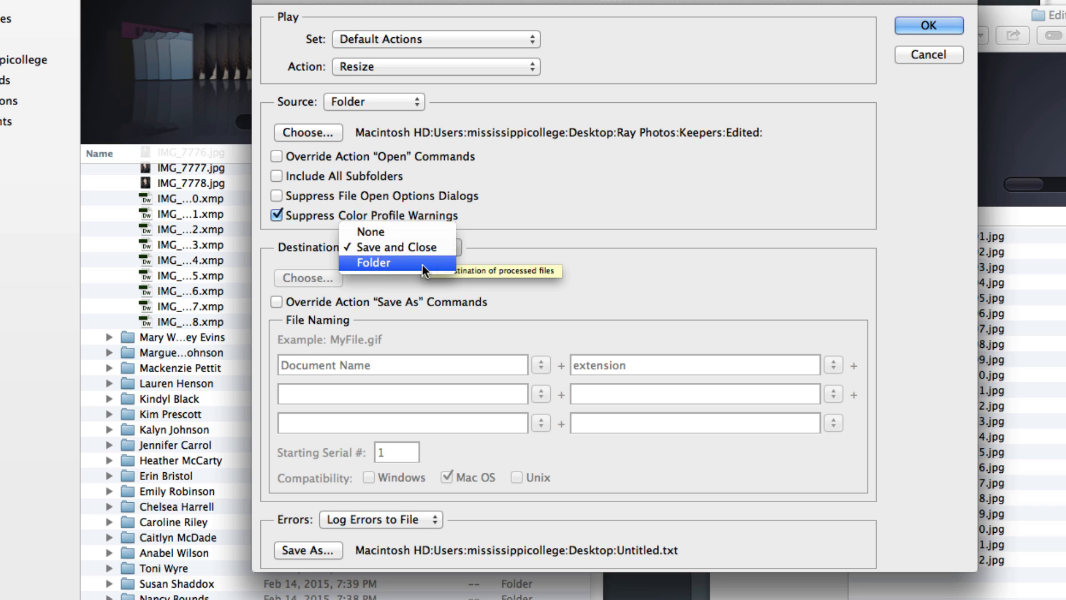
pyautogui.click(421, 265)
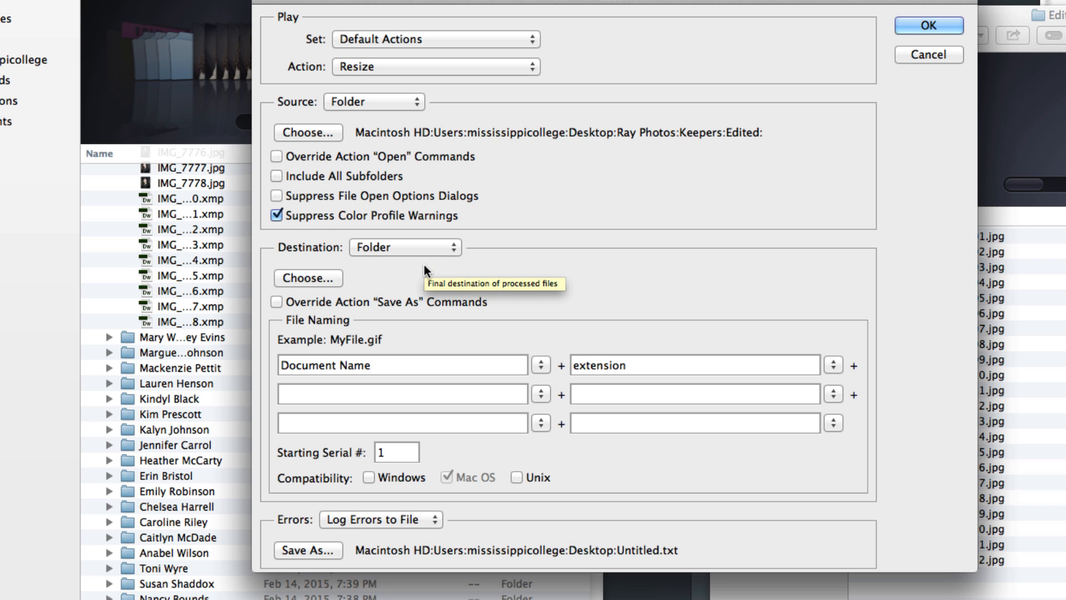
pyautogui.click(317, 279)
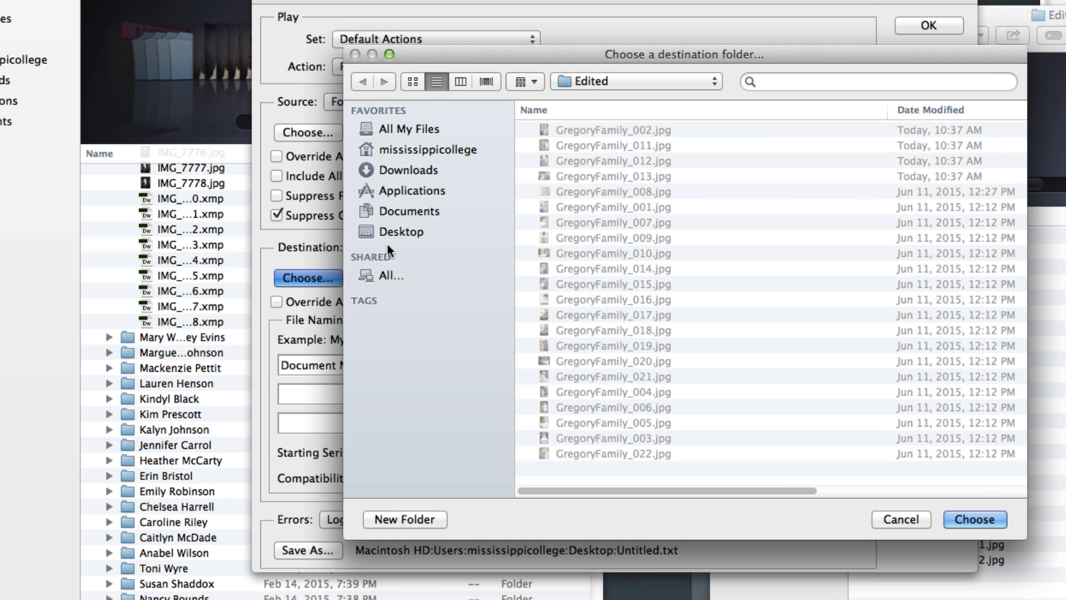
pyautogui.click(401, 231)
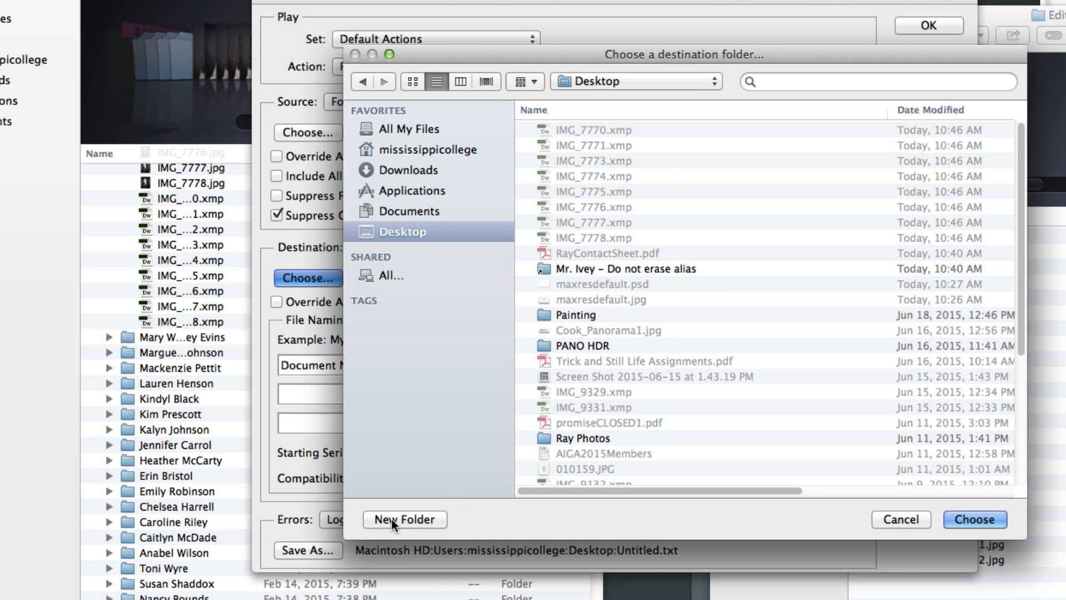
pyautogui.click(392, 519)
pyautogui.write('Done')
pyautogui.press('Return')
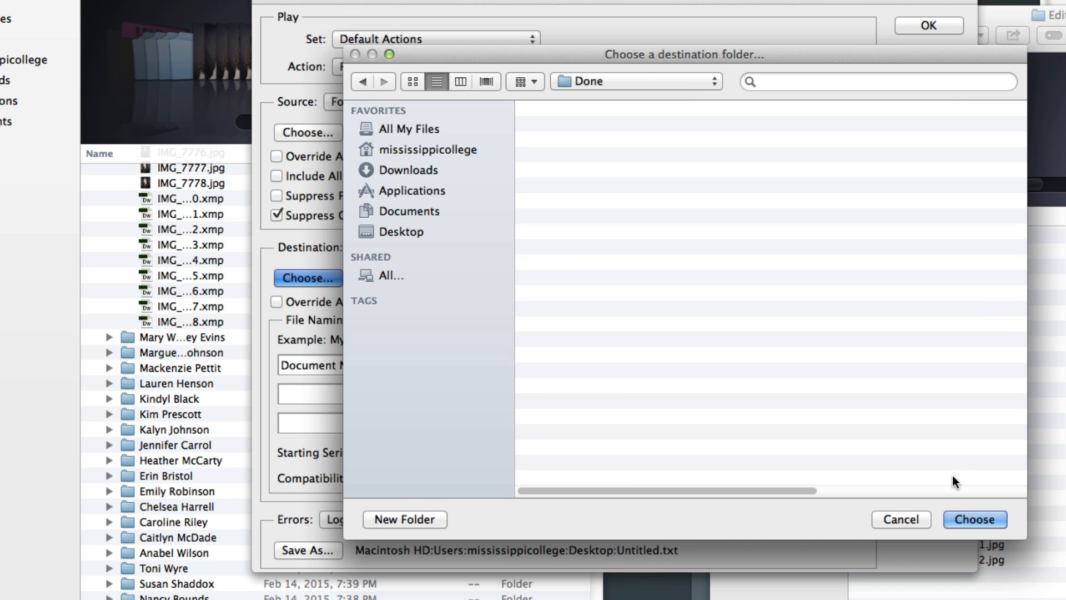
pyautogui.click(971, 517)
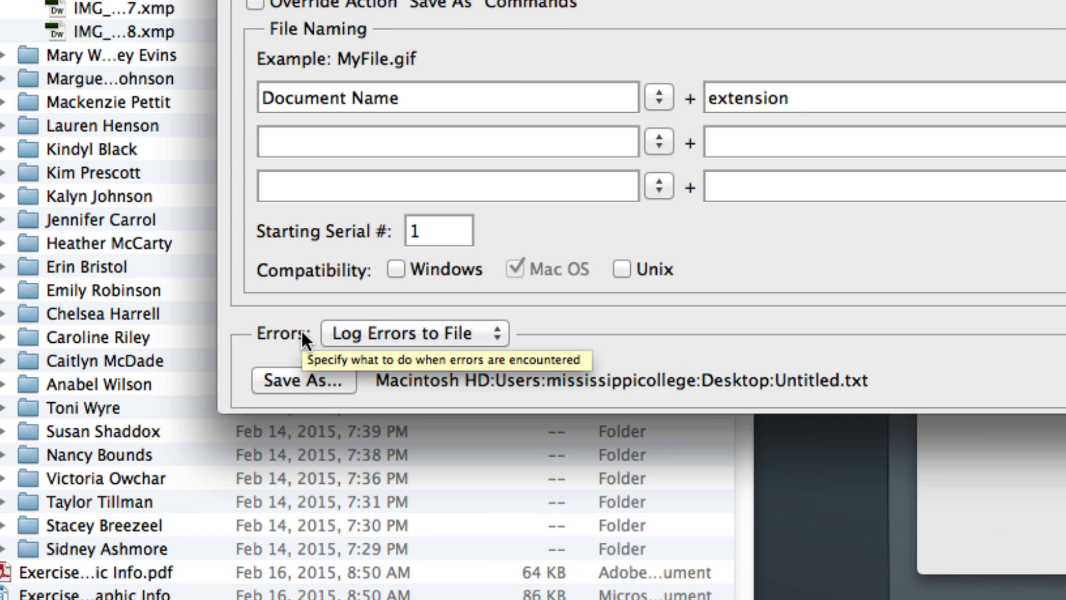
# Keep error handling at Log Errors to File and run the batch
pyautogui.click(444, 333)
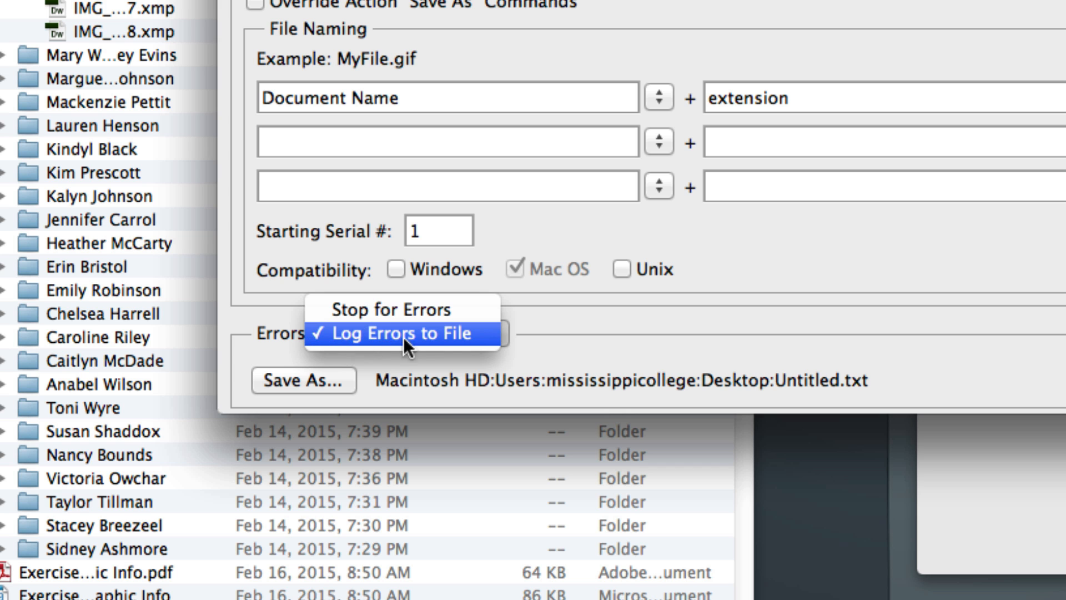
pyautogui.click(591, 341)
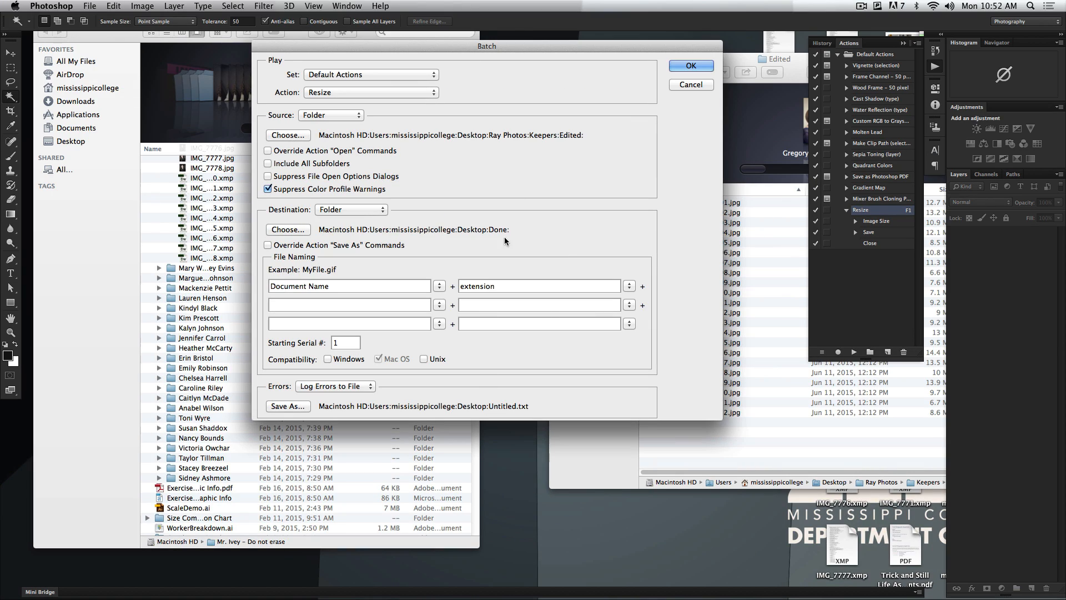
pyautogui.click(690, 66)
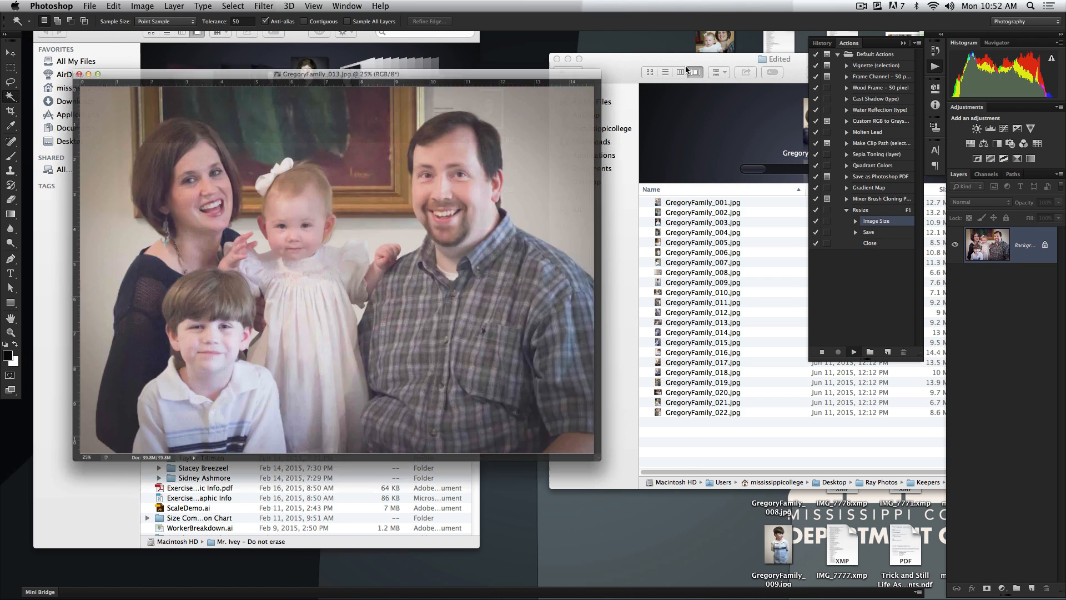
# Check the batch output on the Desktop and preview the error log Untitled.txt
pyautogui.press('F11')
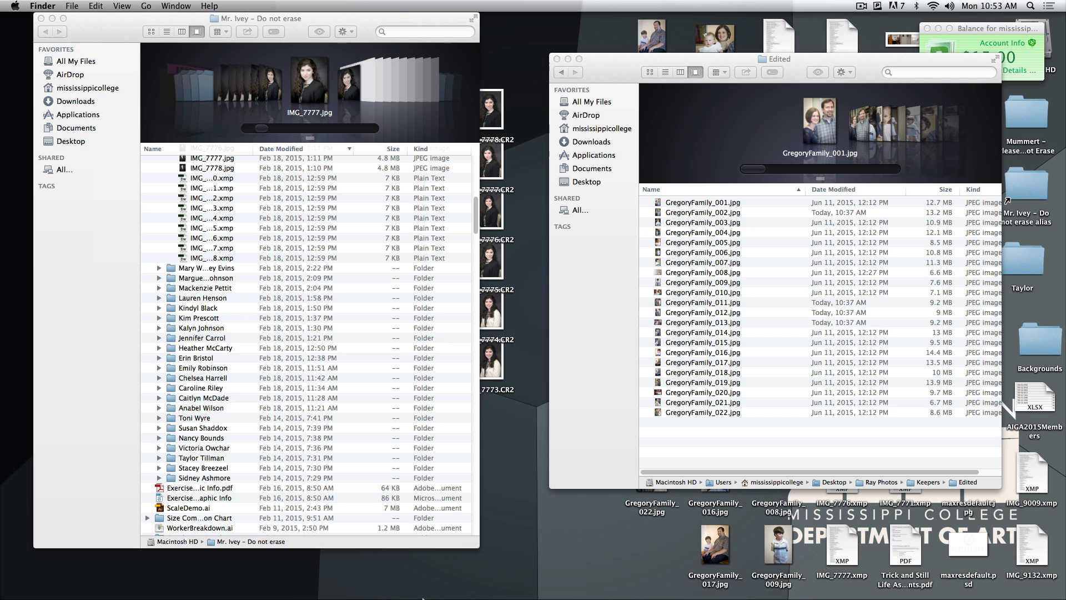
pyautogui.click(356, 583)
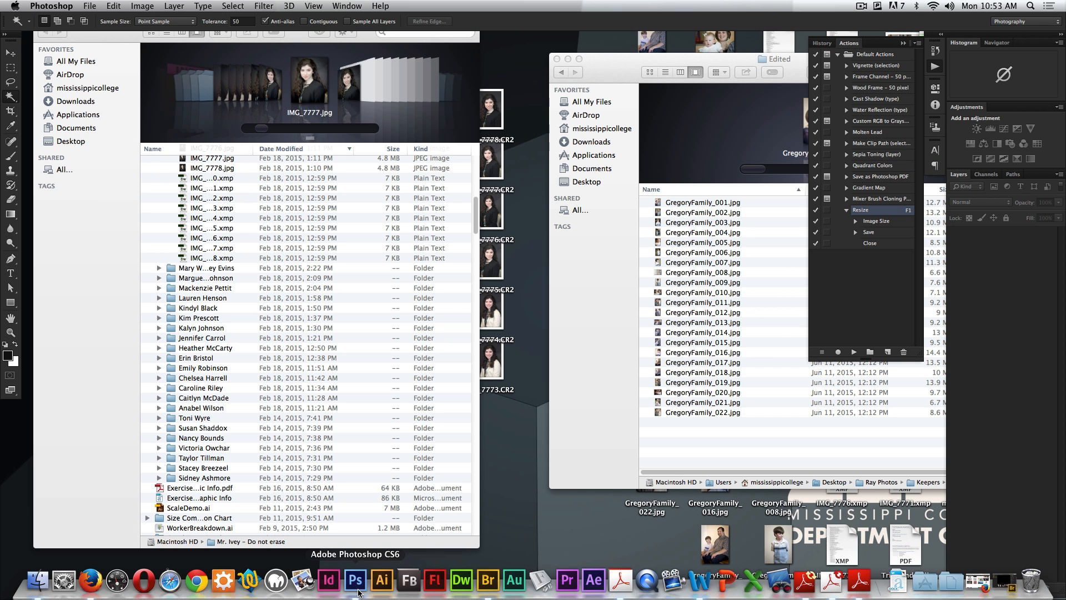
pyautogui.press('F11')
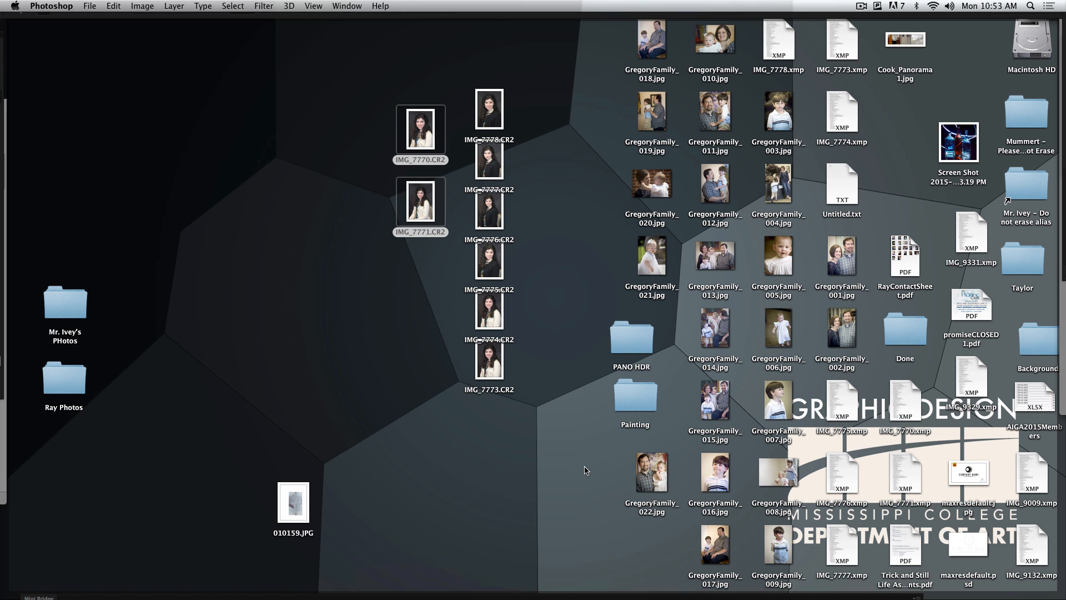
pyautogui.click(845, 201)
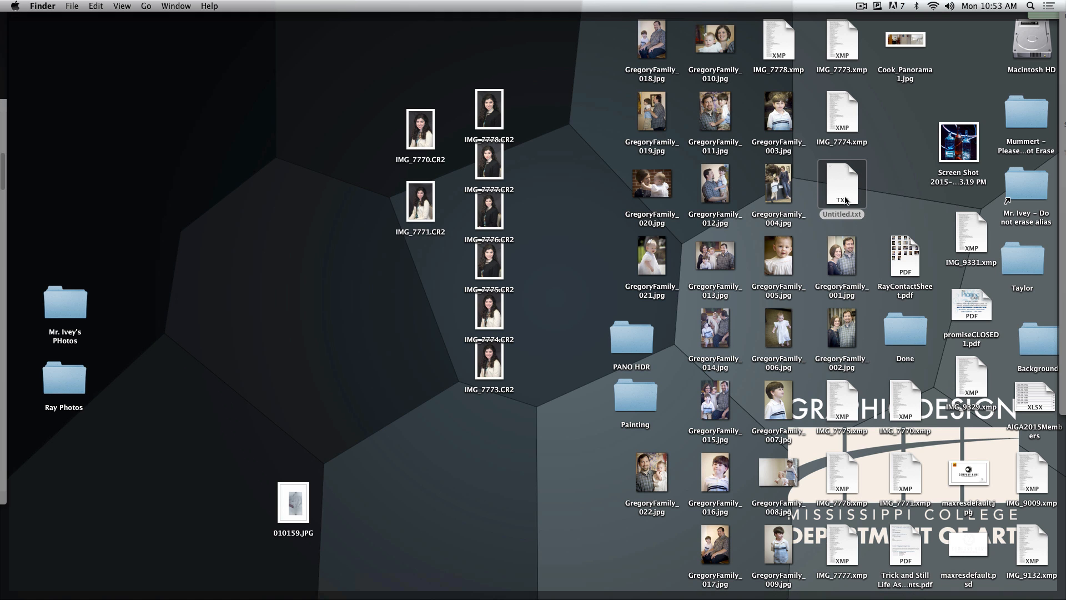
pyautogui.press('space')
pyautogui.press('space')
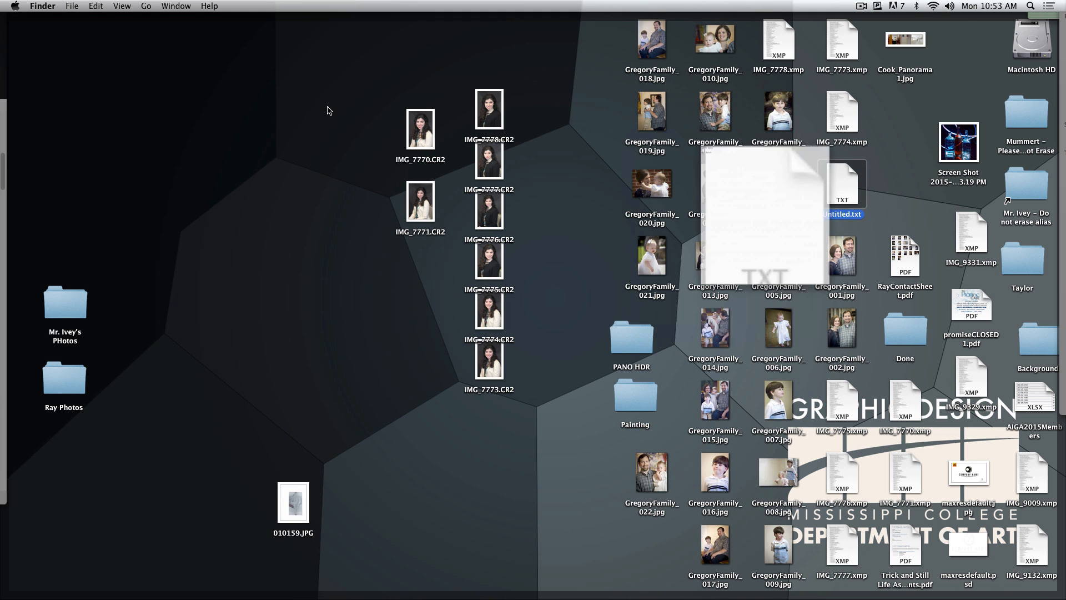
# Move the GregoryFamily JPEGs and the IMG_7775 to IMG_7778 XMP files from the Desktop to the Trash
pyautogui.press('F11')
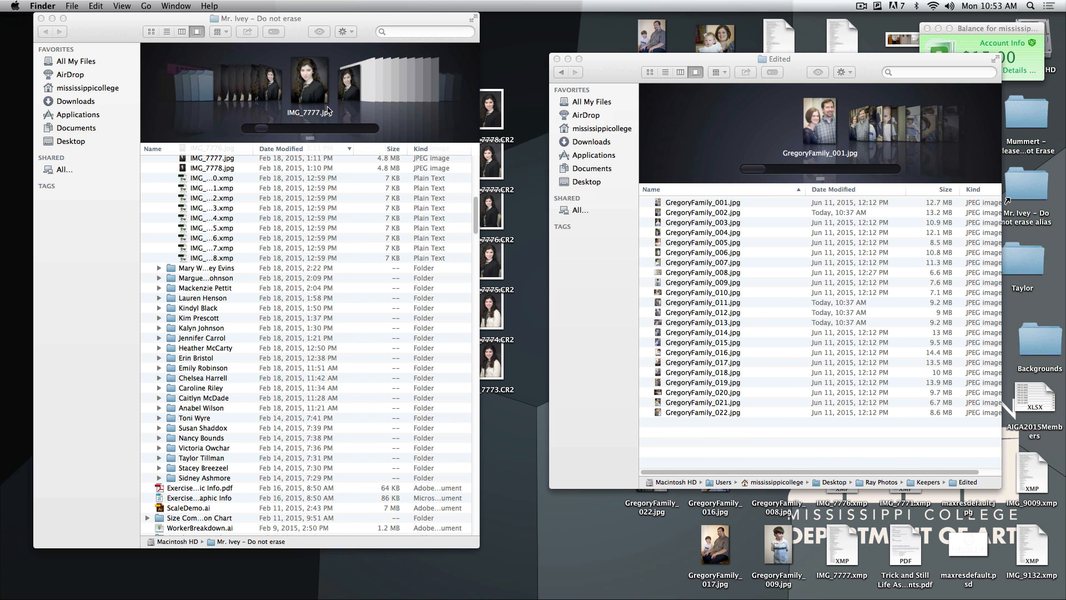
pyautogui.press('F11')
pyautogui.moveTo(615, 48); pyautogui.dragTo(776, 280)
pyautogui.press('super+BackSpace')
pyautogui.moveTo(707, 281); pyautogui.dragTo(861, 553)
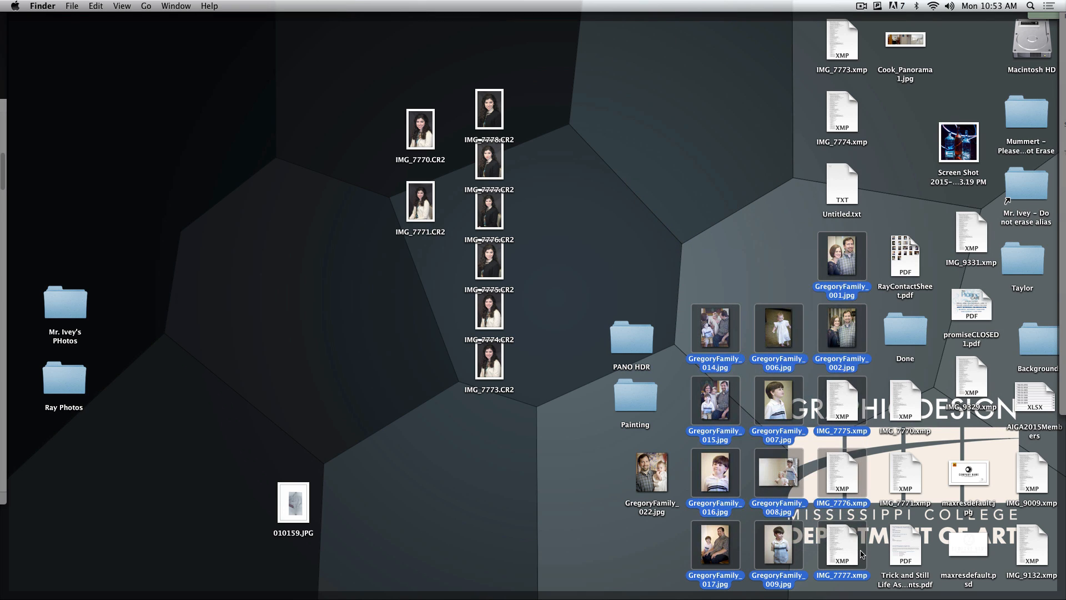
pyautogui.press('super+BackSpace')
pyautogui.click(652, 481)
pyautogui.moveTo(923, 597)
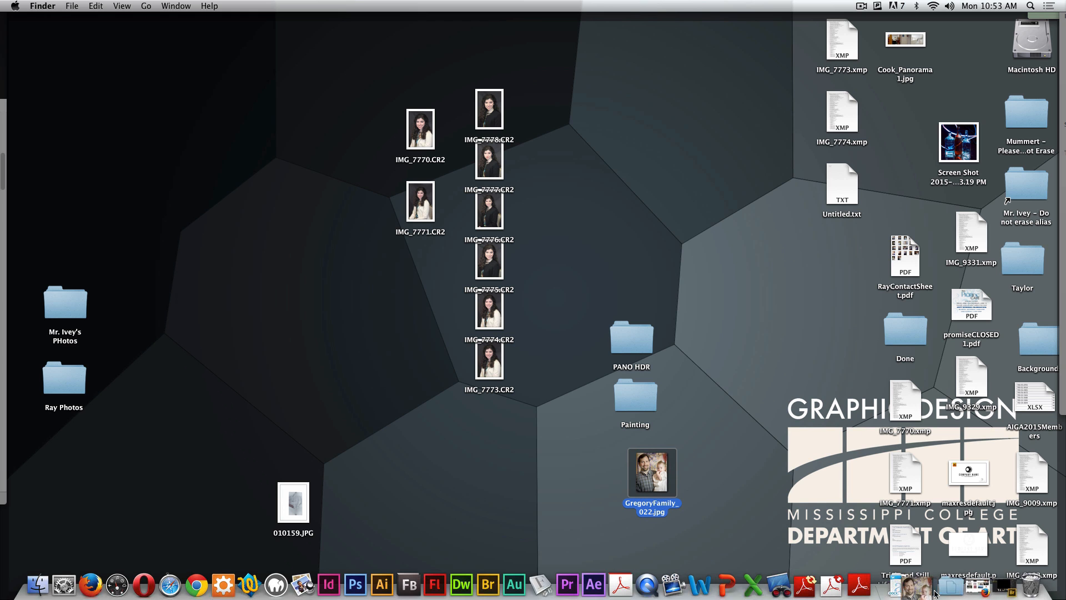
pyautogui.press('super+BackSpace')
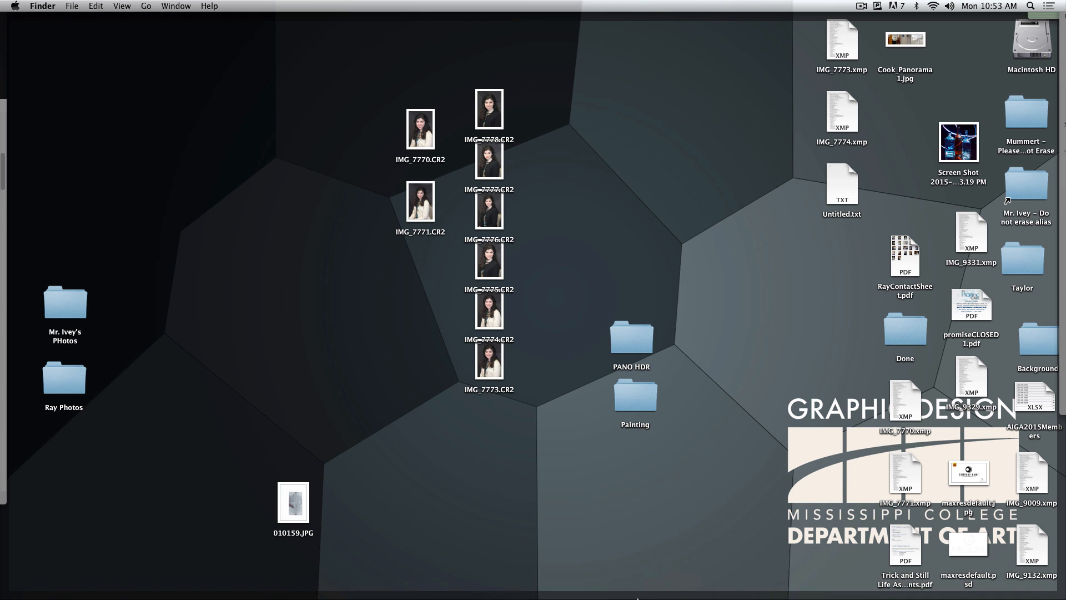
# Open GregoryFamily_001.jpg from the Edited folder in Photoshop and display it in full screen mode
pyautogui.moveTo(2, 598)
pyautogui.click(806, 239)
pyautogui.click(708, 210)
pyautogui.click(691, 203)
pyautogui.moveTo(686, 202); pyautogui.dragTo(357, 581)
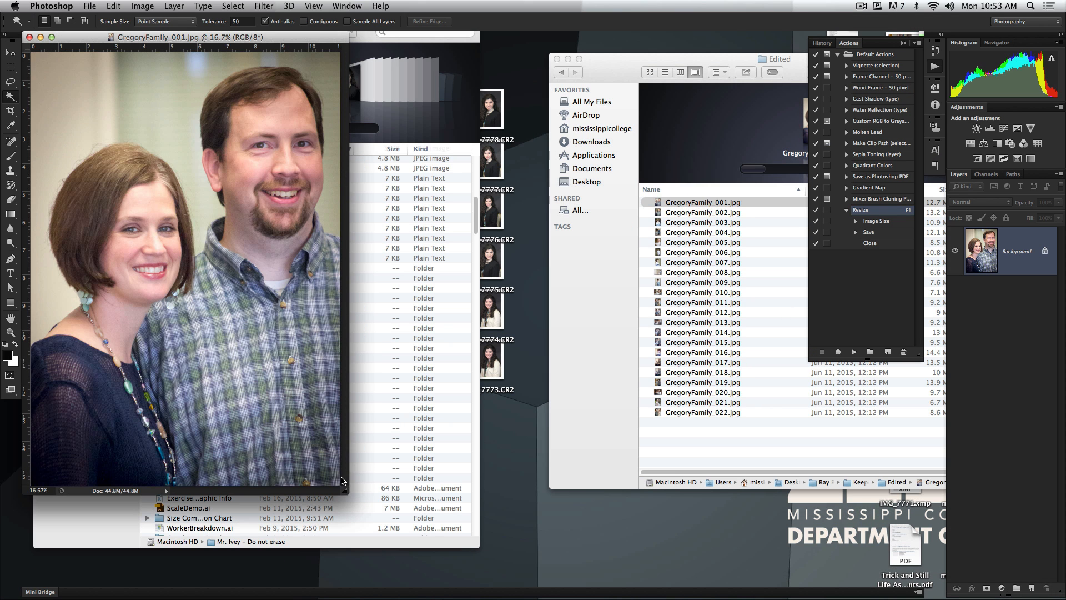
pyautogui.press('f')
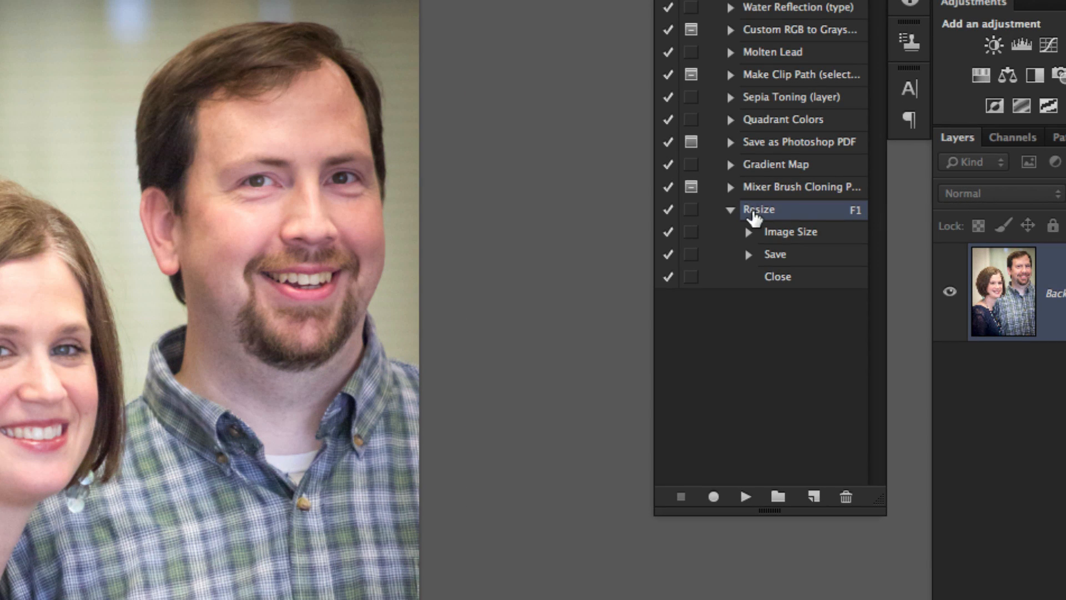
# Delete the Resize action and start recording a new action in Default Actions with function key F1
pyautogui.click(846, 496)
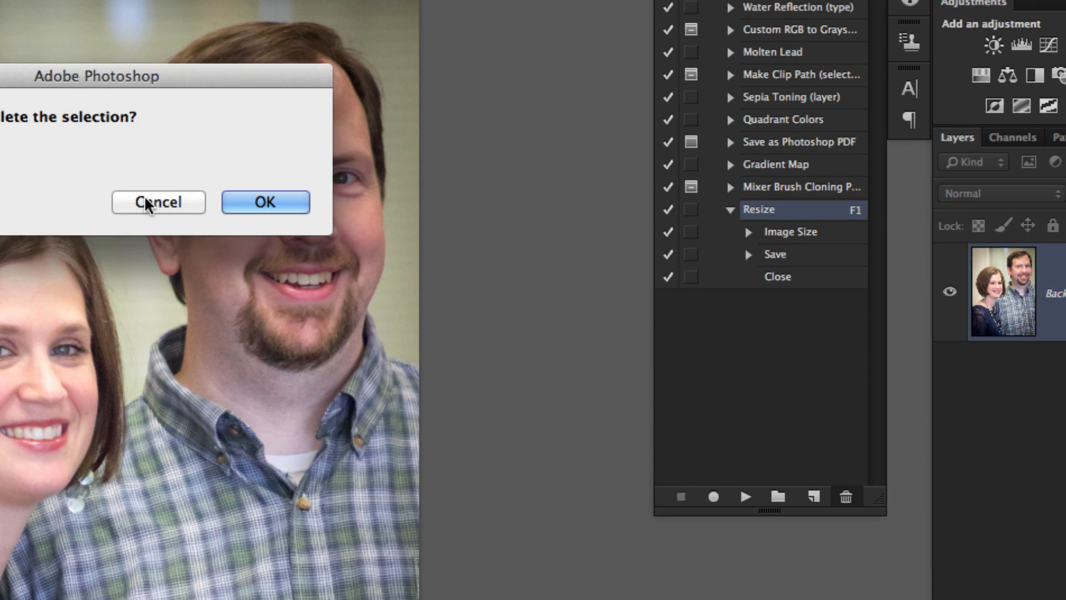
pyautogui.click(261, 200)
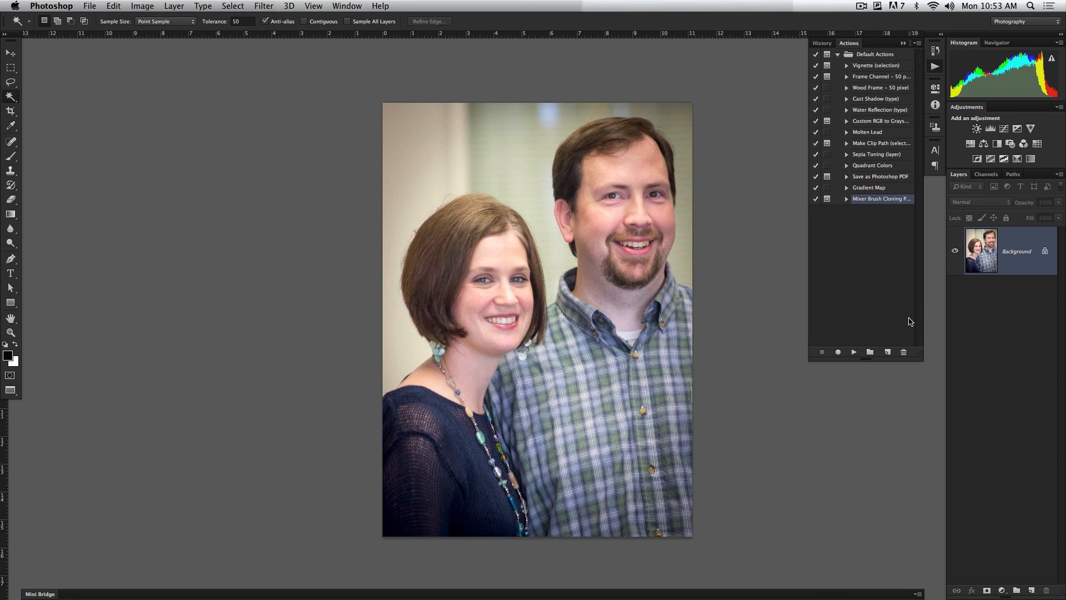
pyautogui.click(887, 352)
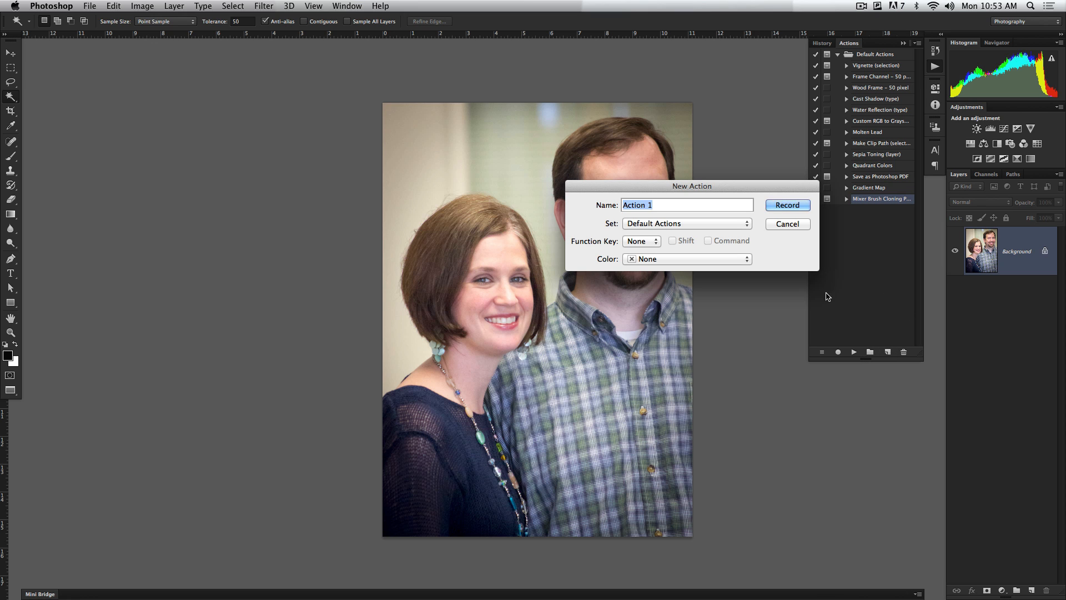
pyautogui.click(649, 241)
pyautogui.click(645, 251)
pyautogui.click(787, 205)
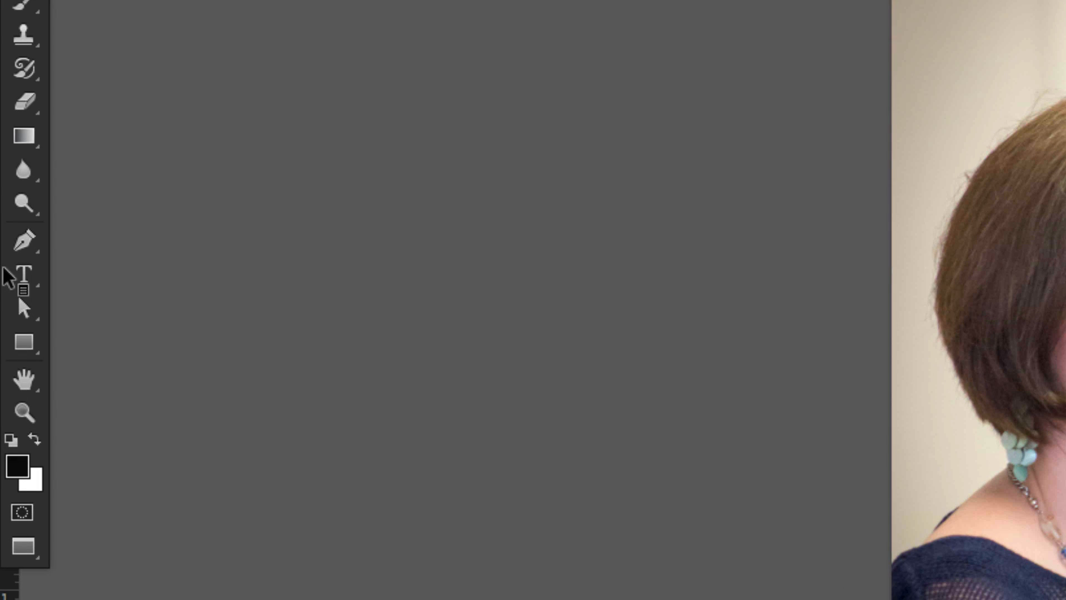
# Add a paragraph text box over the couple in the photo containing ©2015 and the photographer's name
pyautogui.click(19, 279)
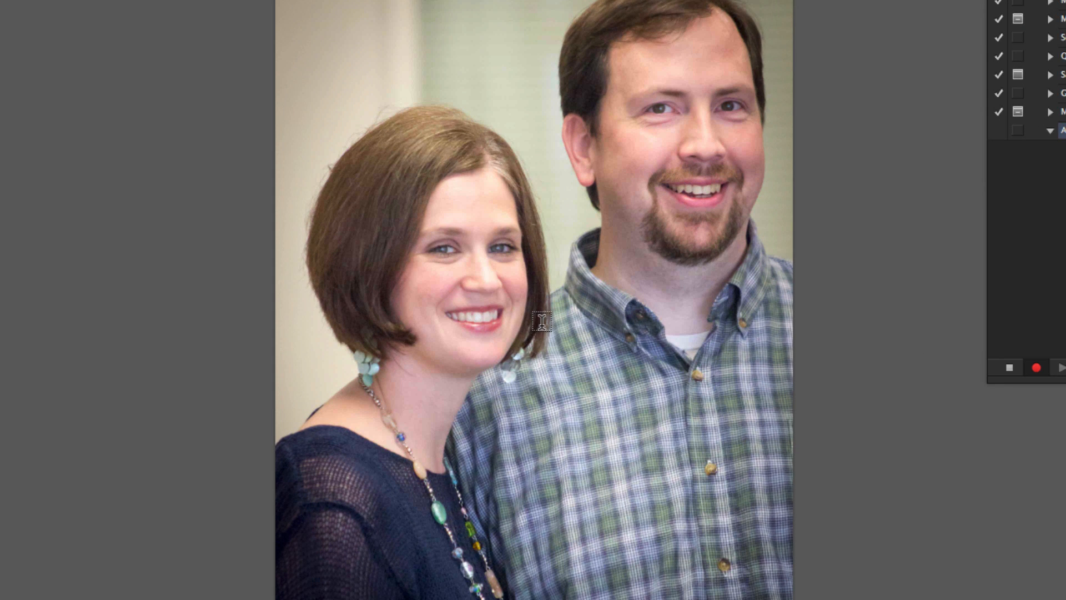
pyautogui.moveTo(439, 202); pyautogui.dragTo(679, 324)
pyautogui.write('Ben')
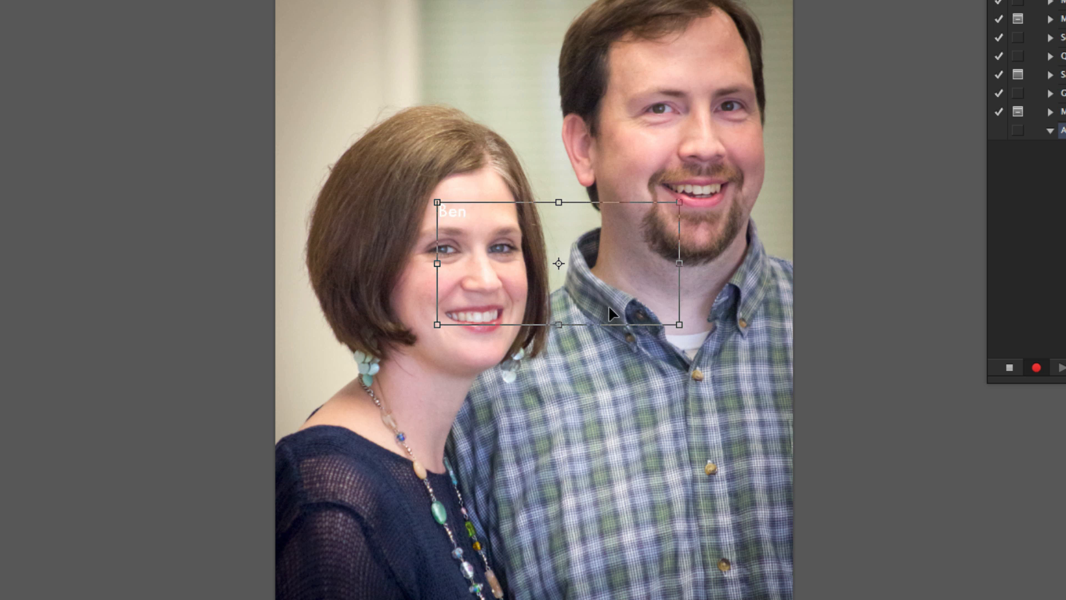
pyautogui.hotkey('ctrl', 'a')
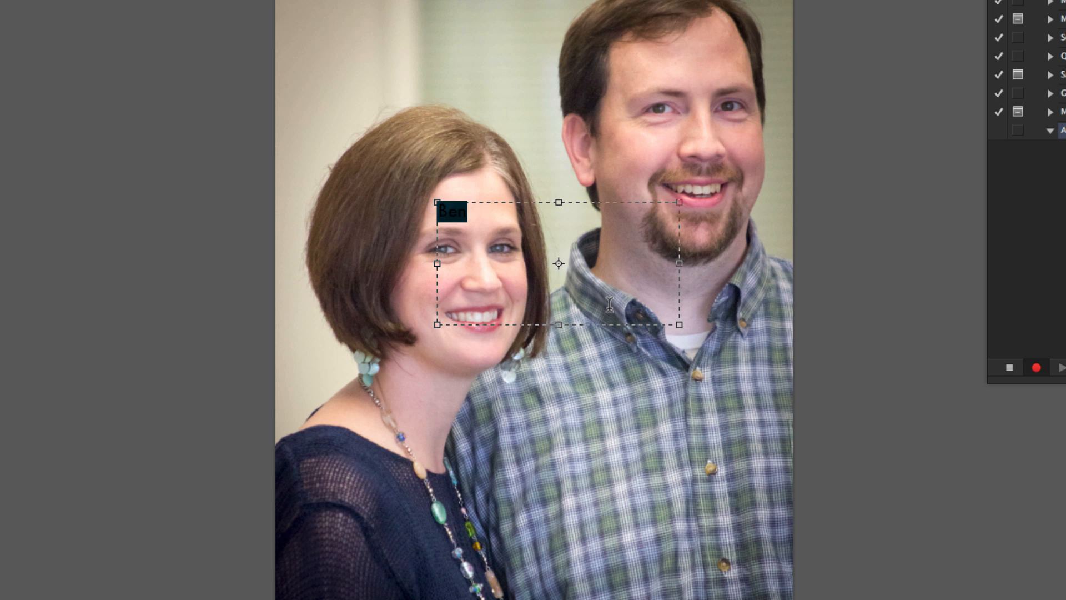
pyautogui.press('BackSpace')
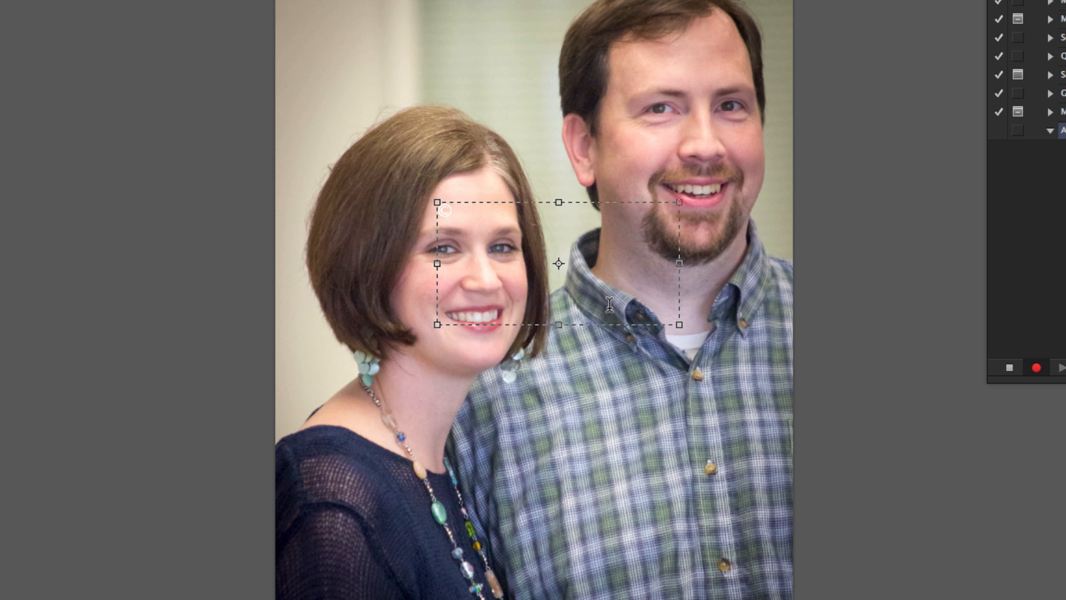
pyautogui.write('© 20')
pyautogui.press('BackSpace')
pyautogui.press('BackSpace')
pyautogui.press('BackSpace')
pyautogui.press('BackSpace')
pyautogui.press('BackSpace')
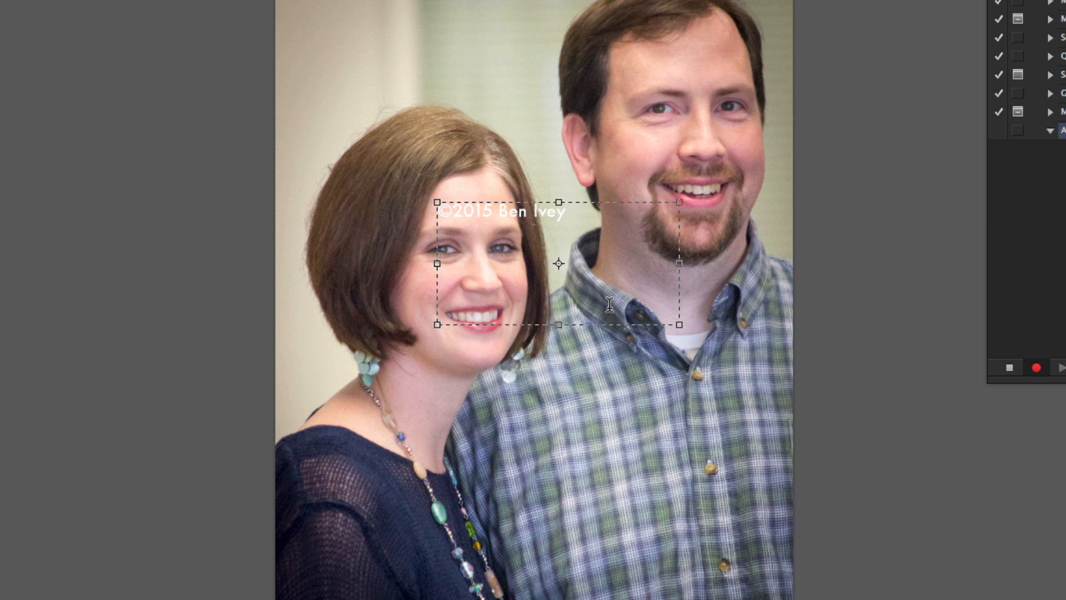
# Set the copyright text's size to 31 pt and commit the text layer
pyautogui.press('super+a')
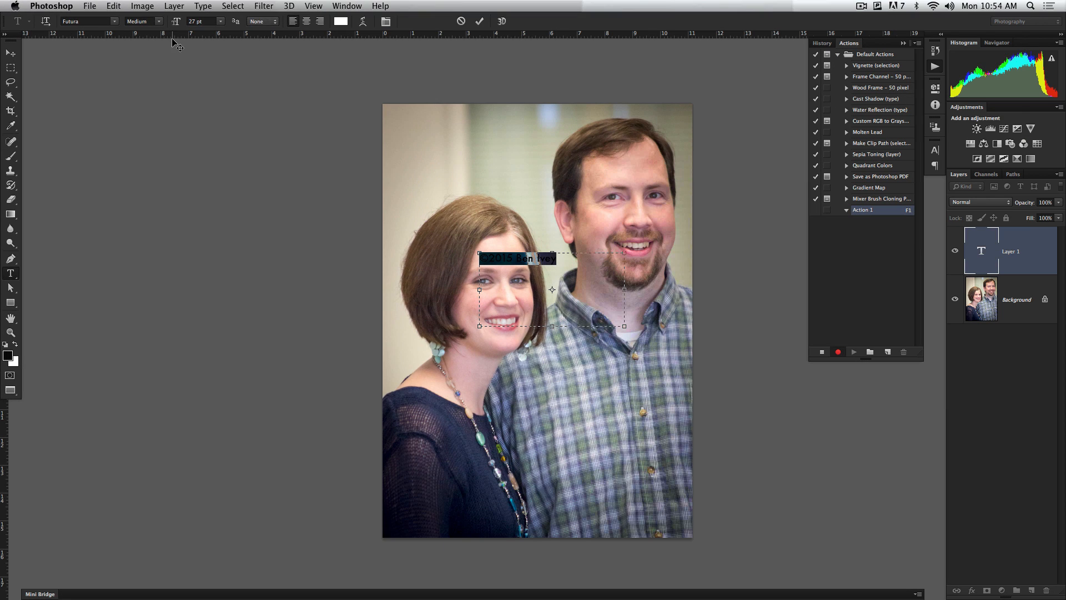
pyautogui.moveTo(177, 25); pyautogui.dragTo(181, 28)
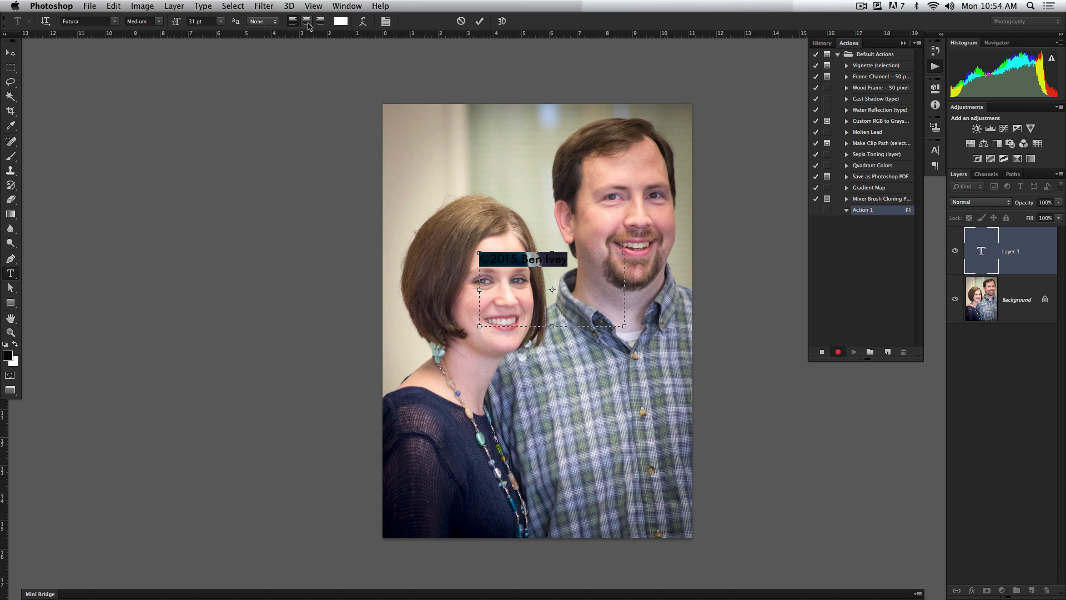
pyautogui.click(478, 22)
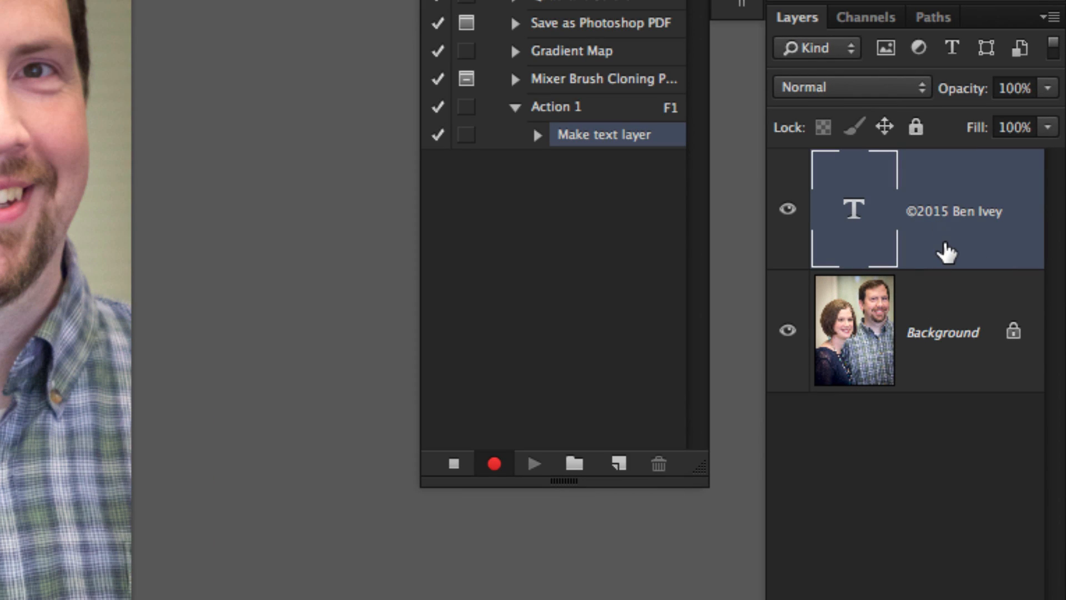
# Select the text layer together with the Background and align their bottom edges and right edges
pyautogui.keyDown('shift'); pyautogui.click(937, 303); pyautogui.keyUp('shift')
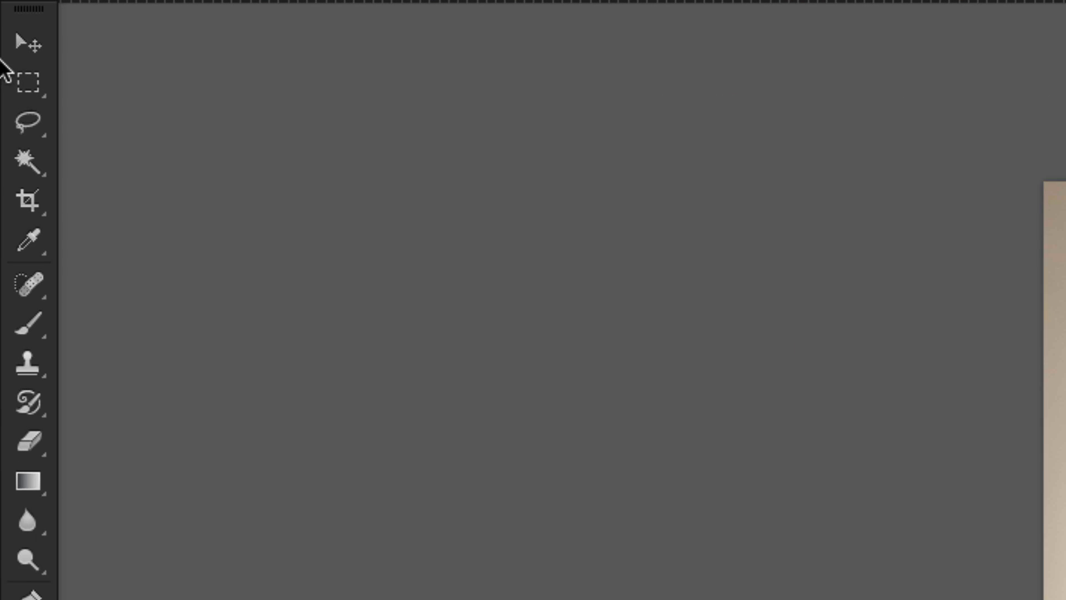
pyautogui.click(16, 41)
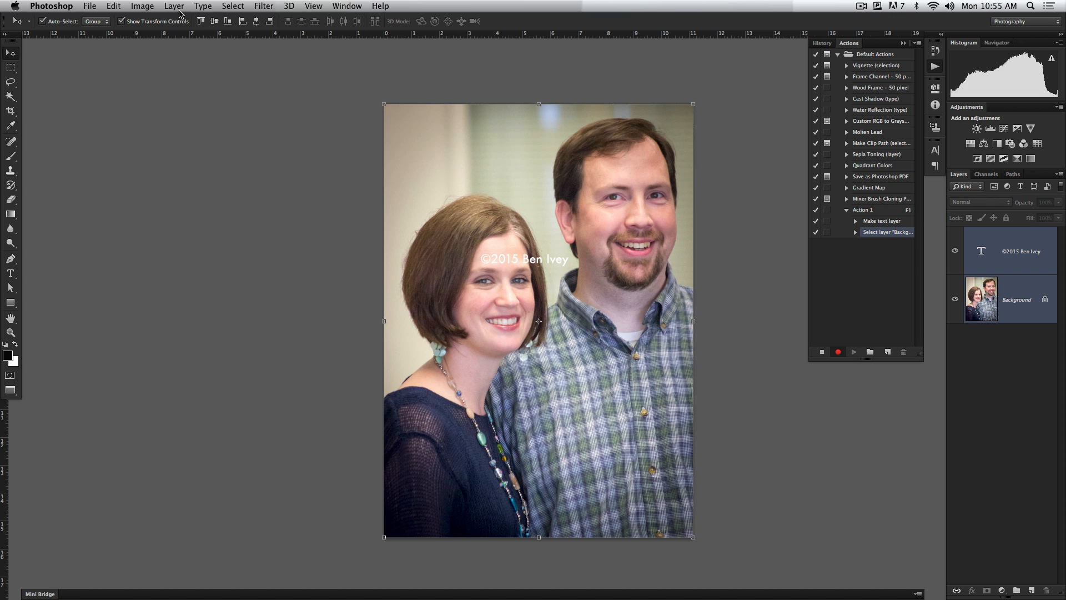
pyautogui.click(228, 22)
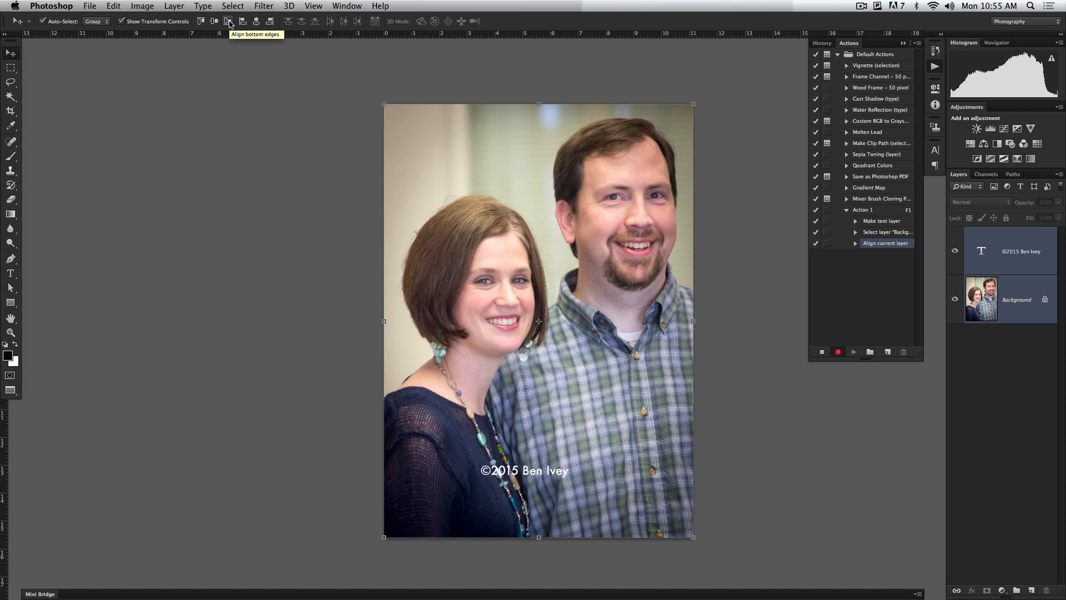
pyautogui.click(270, 22)
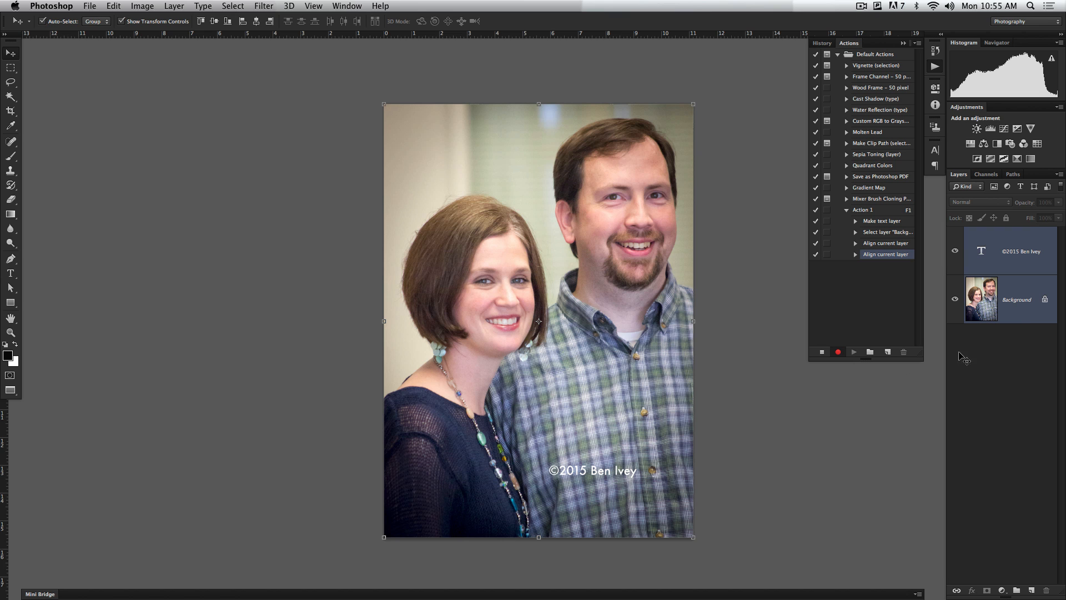
# Apply a Drop Shadow layer style to the copyright text layer
pyautogui.doubleClick(1017, 264)
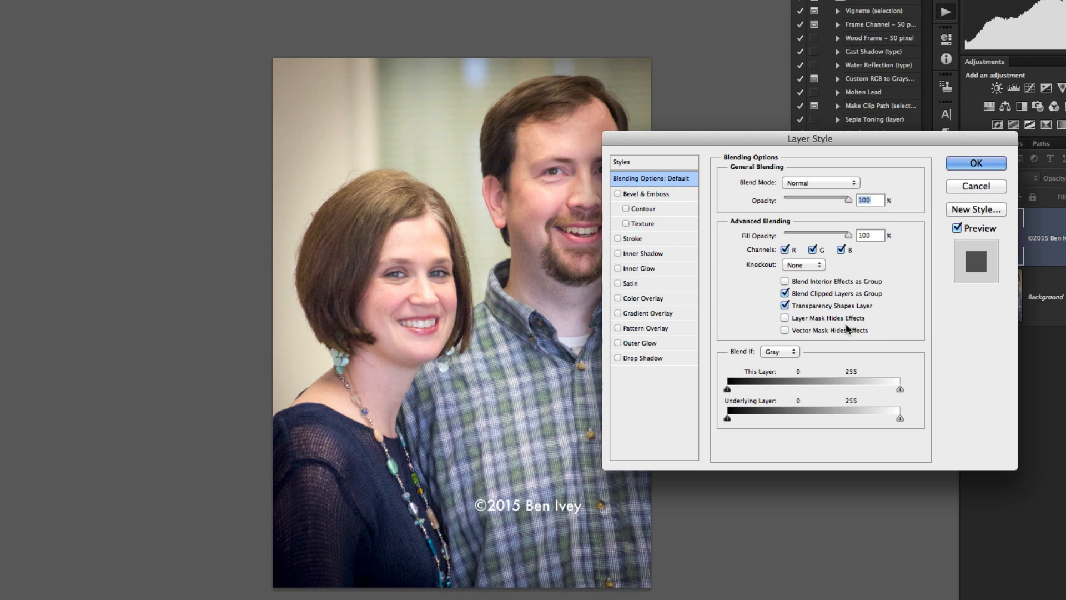
pyautogui.click(639, 358)
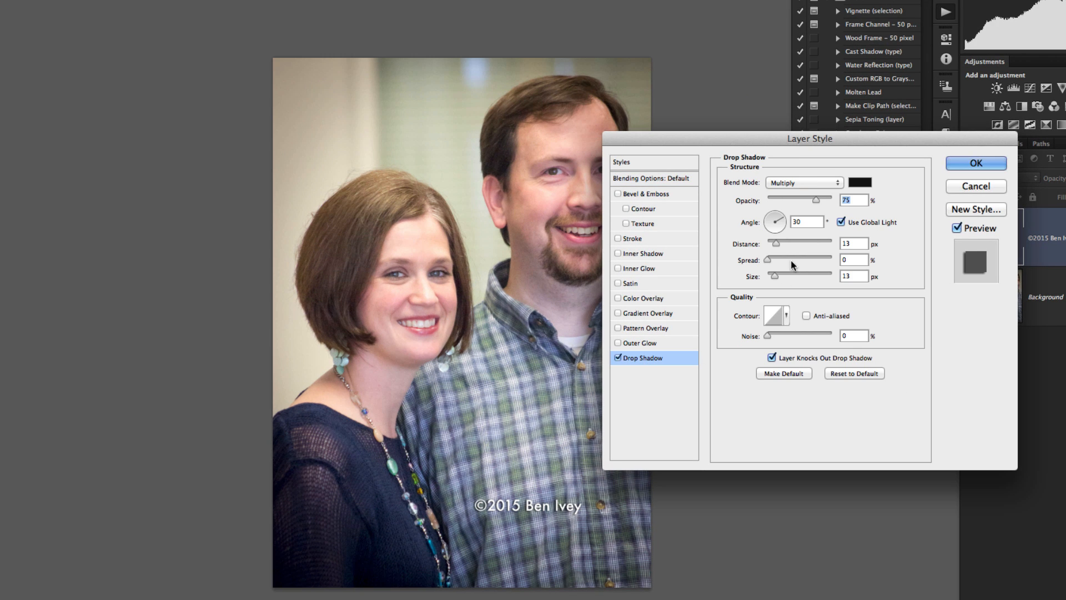
pyautogui.click(816, 199)
pyautogui.click(647, 178)
pyautogui.click(987, 164)
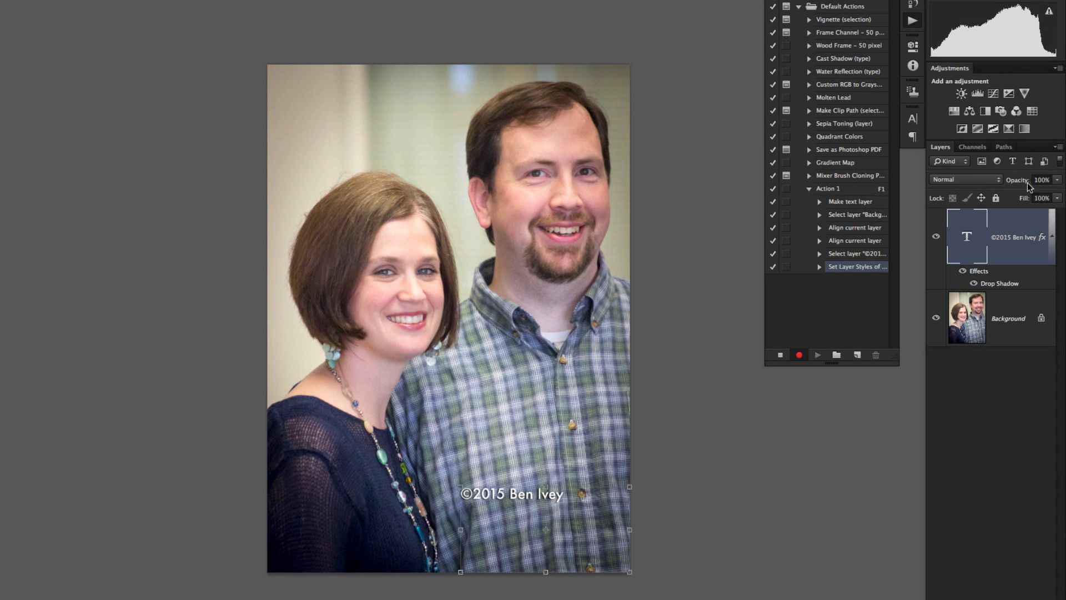
# Lower the copyright text layer's opacity to 60% and flatten the image
pyautogui.moveTo(1059, 182); pyautogui.dragTo(1011, 184)
pyautogui.moveTo(1017, 184); pyautogui.dragTo(1011, 183)
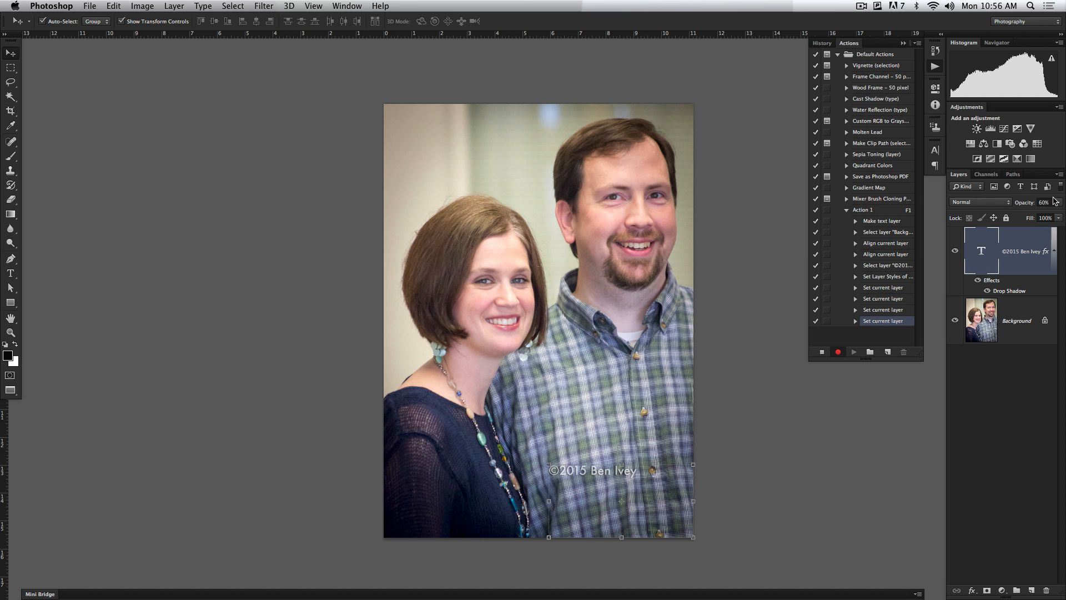
pyautogui.click(1058, 175)
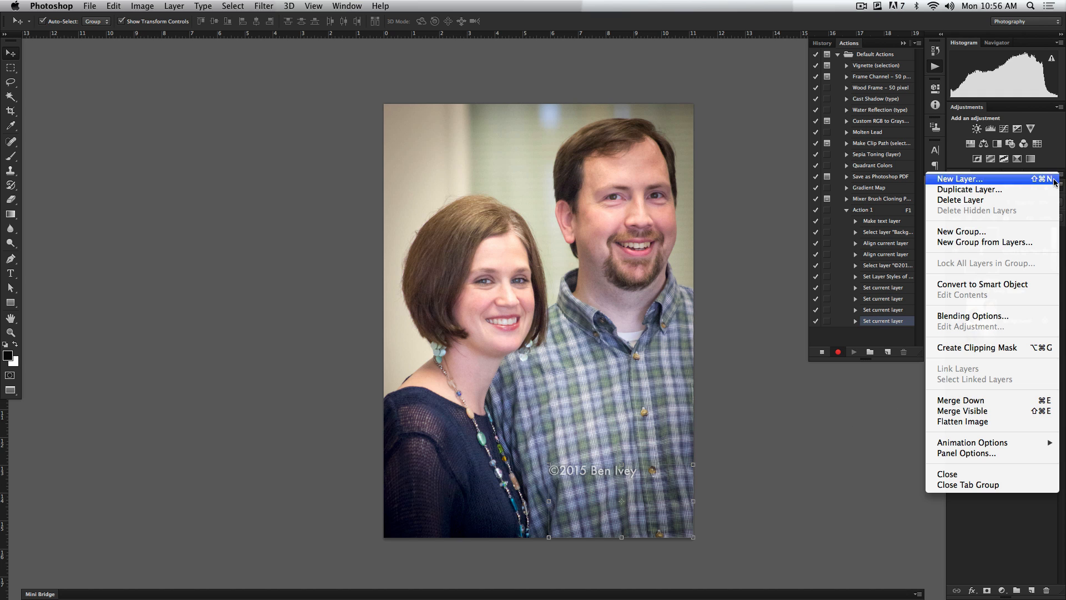
pyautogui.click(989, 422)
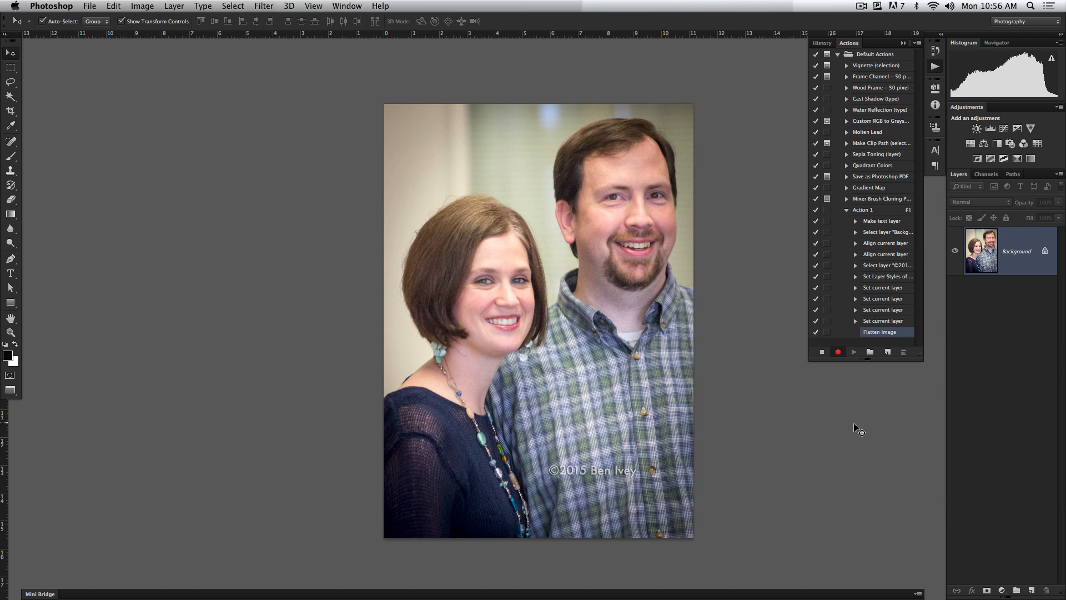
# Save the photo to the Desktop as a JPEG at quality 12, close it and stop recording the action
pyautogui.click(87, 5)
pyautogui.click(128, 136)
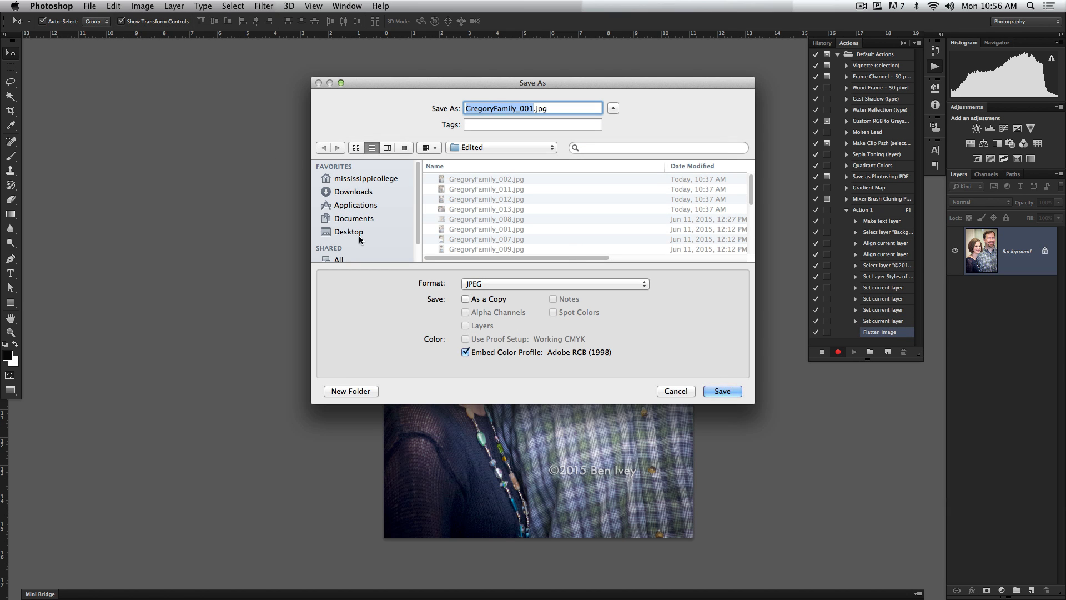
pyautogui.click(352, 232)
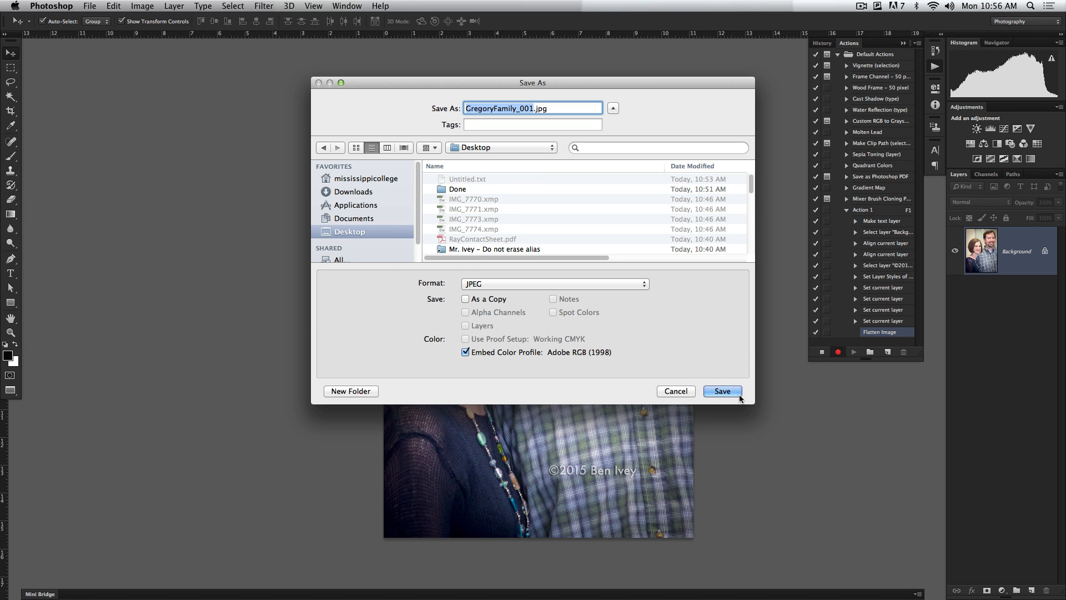
pyautogui.click(722, 391)
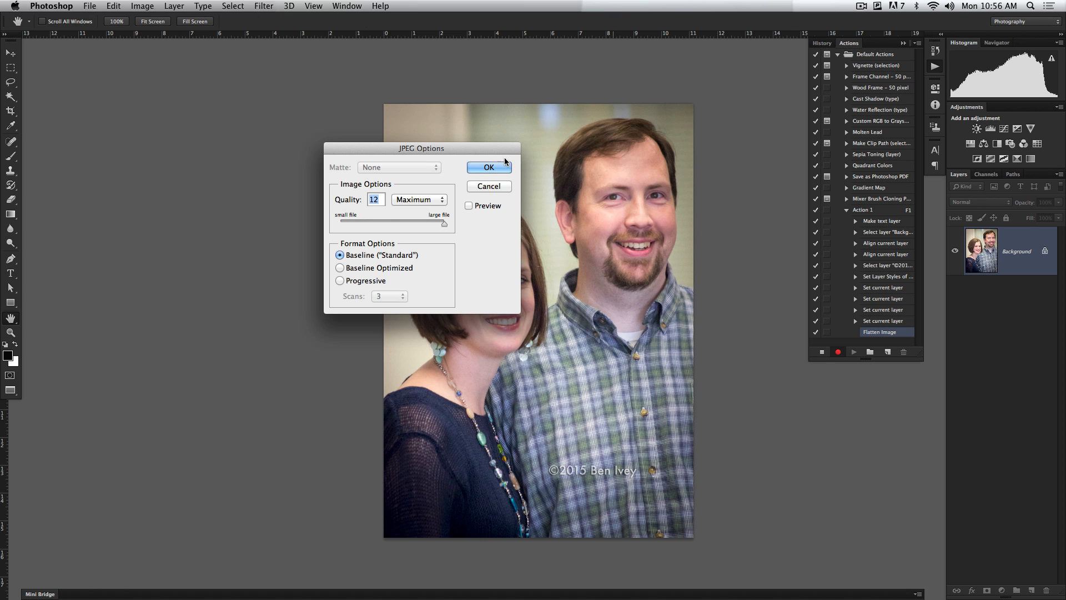
pyautogui.click(481, 168)
pyautogui.press('super+w')
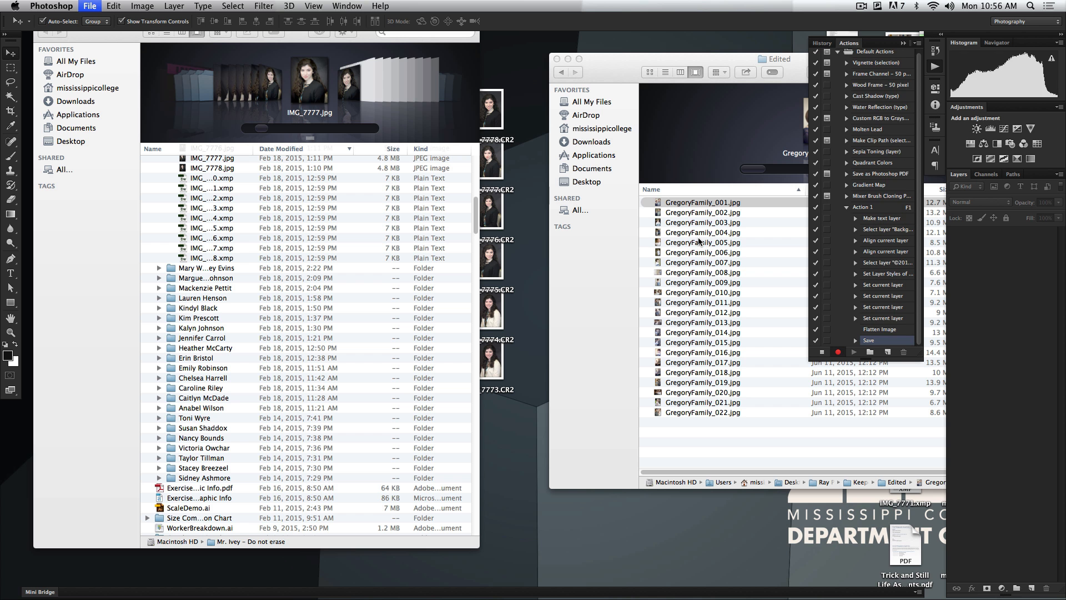
pyautogui.click(821, 352)
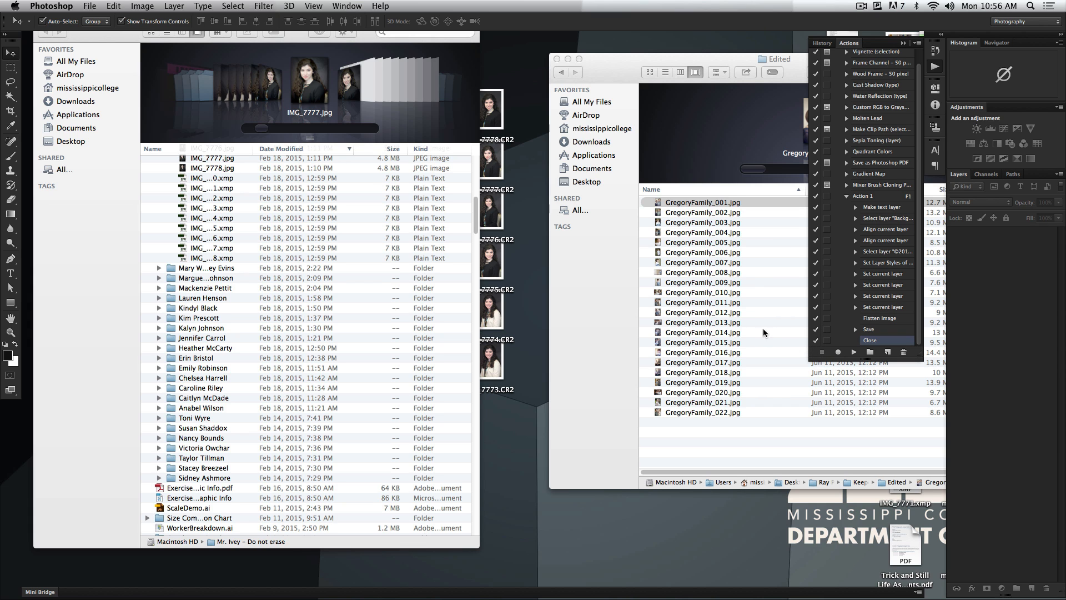
# Open GregoryFamily_001 through GregoryFamily_011 from the Edited folder, run the copyright action on them and check the output on the Desktop
pyautogui.click(772, 342)
pyautogui.keyDown('shift'); pyautogui.click(739, 303); pyautogui.keyUp('shift')
pyautogui.moveTo(738, 303); pyautogui.dragTo(356, 581)
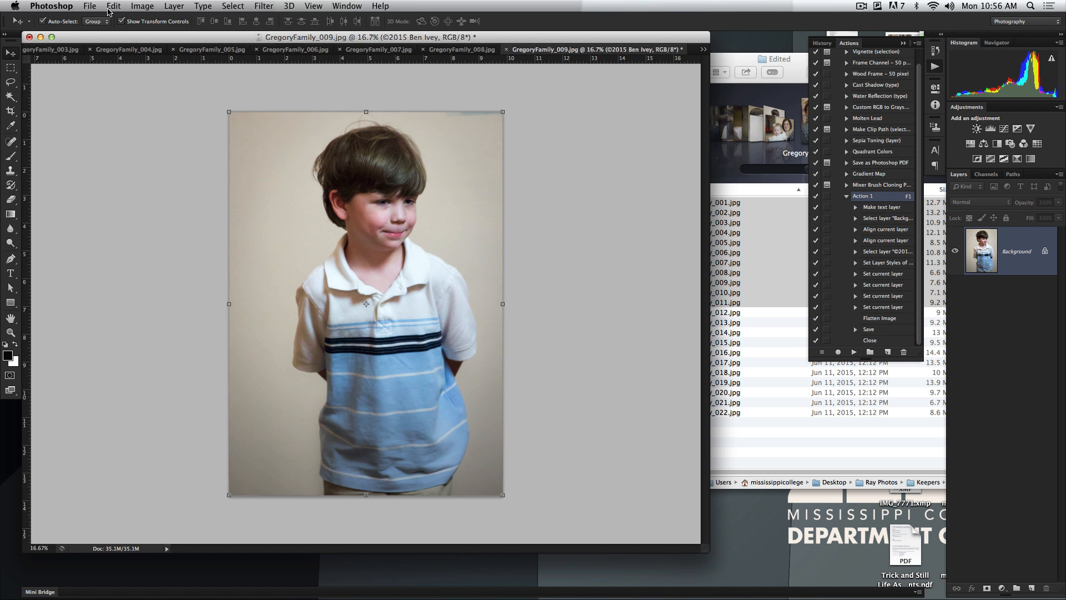
pyautogui.press('F11')
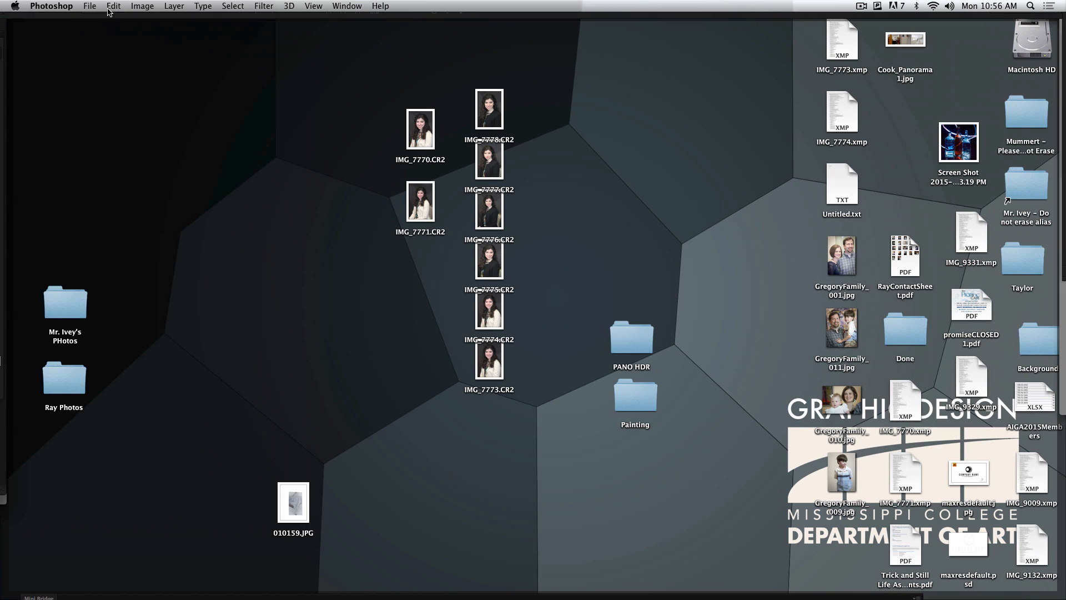
# Preview the copyrighted GregoryFamily_001, 011, 010 and 009 JPEGs on the Desktop and return to Photoshop
pyautogui.click(850, 264)
pyautogui.press('space')
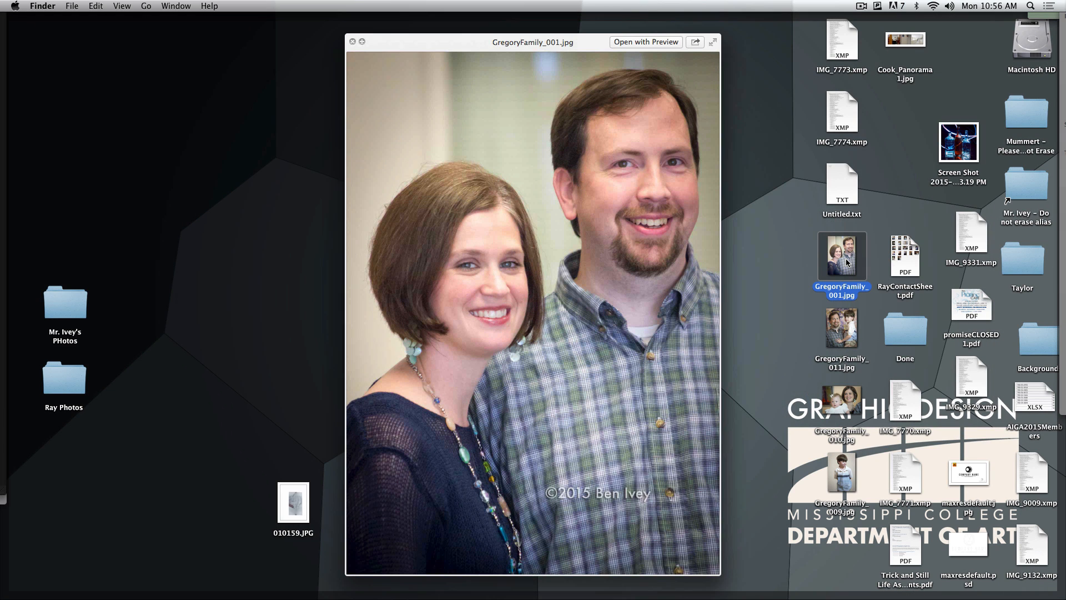
pyautogui.press('Down')
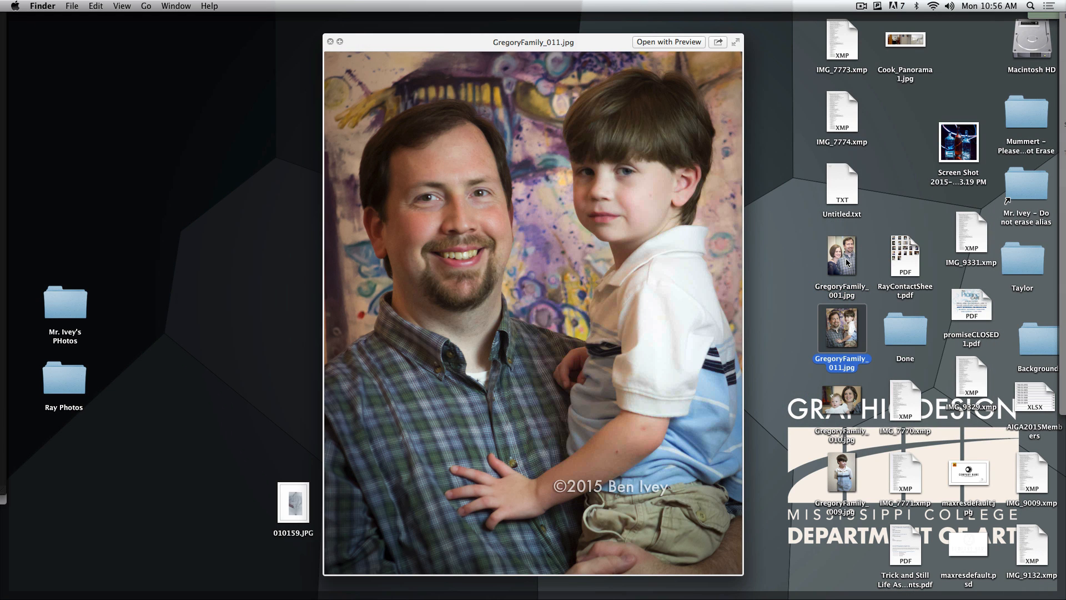
pyautogui.press('Down')
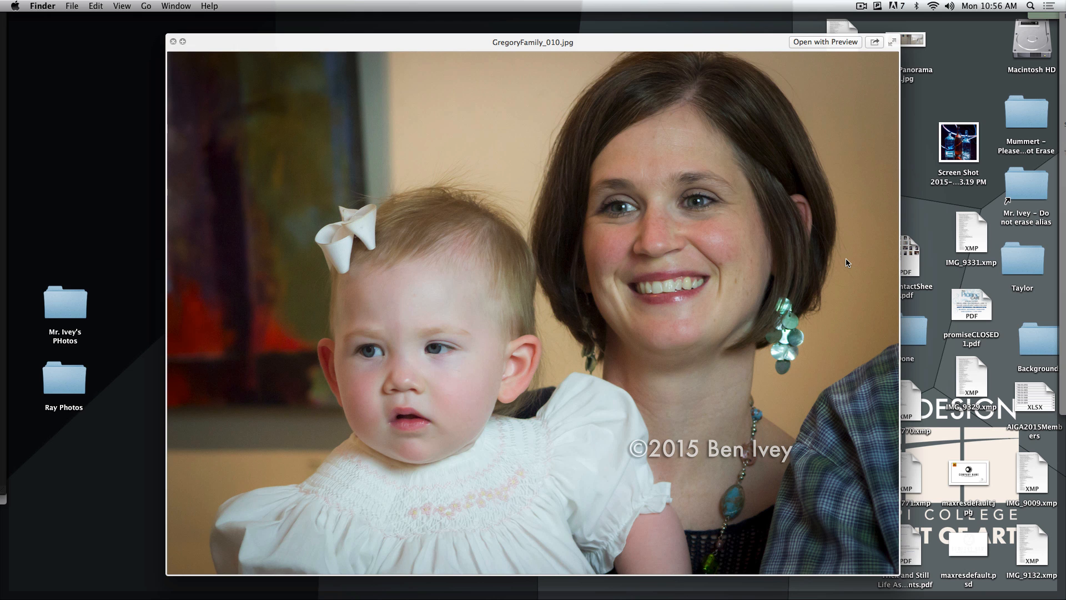
pyautogui.press('Down')
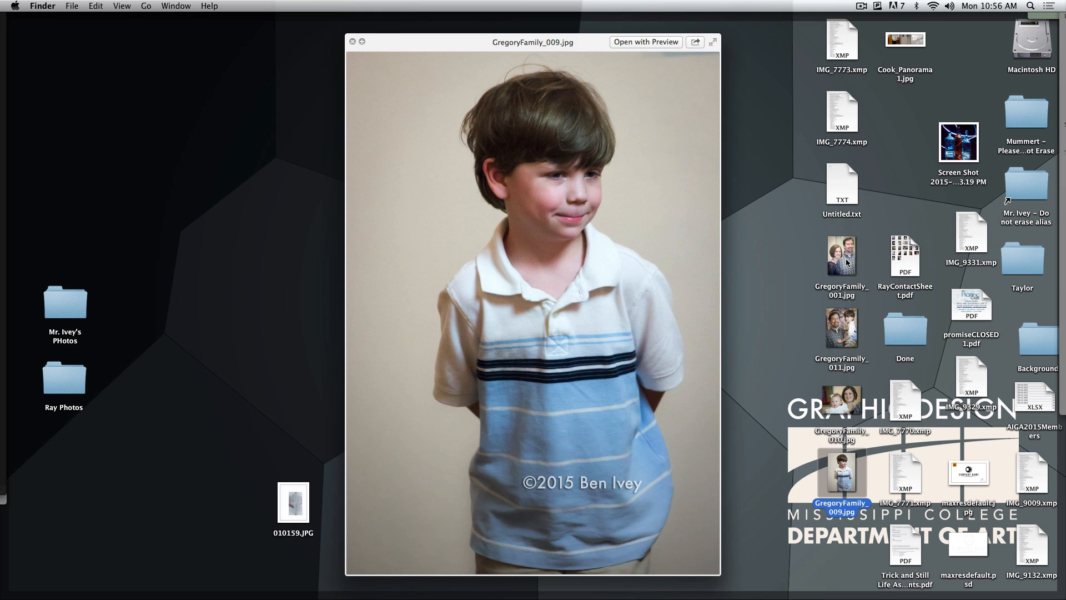
pyautogui.press('F11')
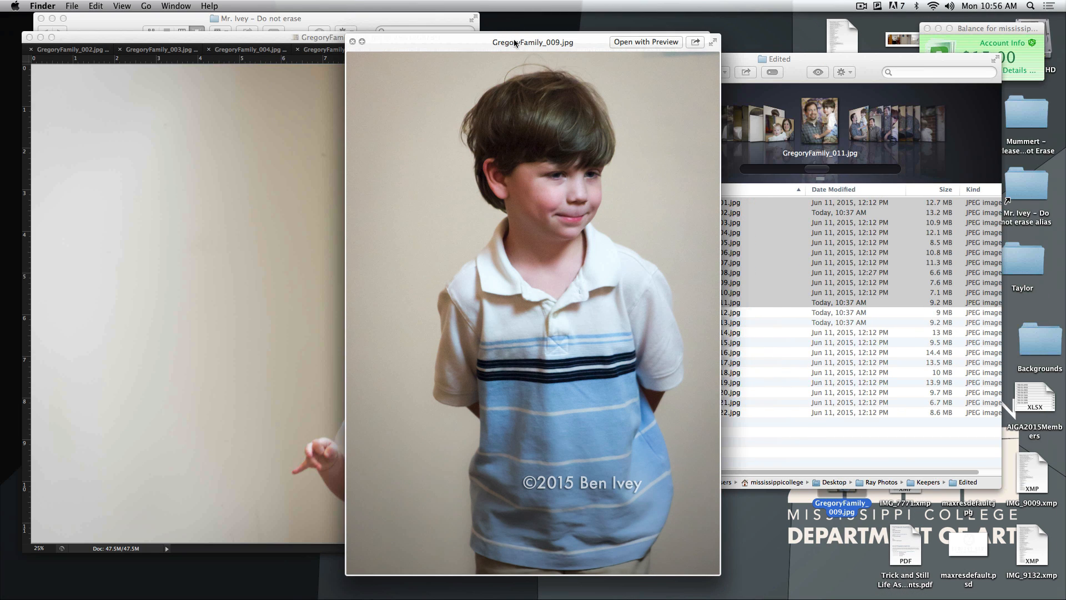
pyautogui.press('space')
pyautogui.click(475, 328)
# Open the logo file maxresdefault.psd from the Desktop and arrange its window so the GregoryFamily_008 photo stays reachable
pyautogui.press('F11')
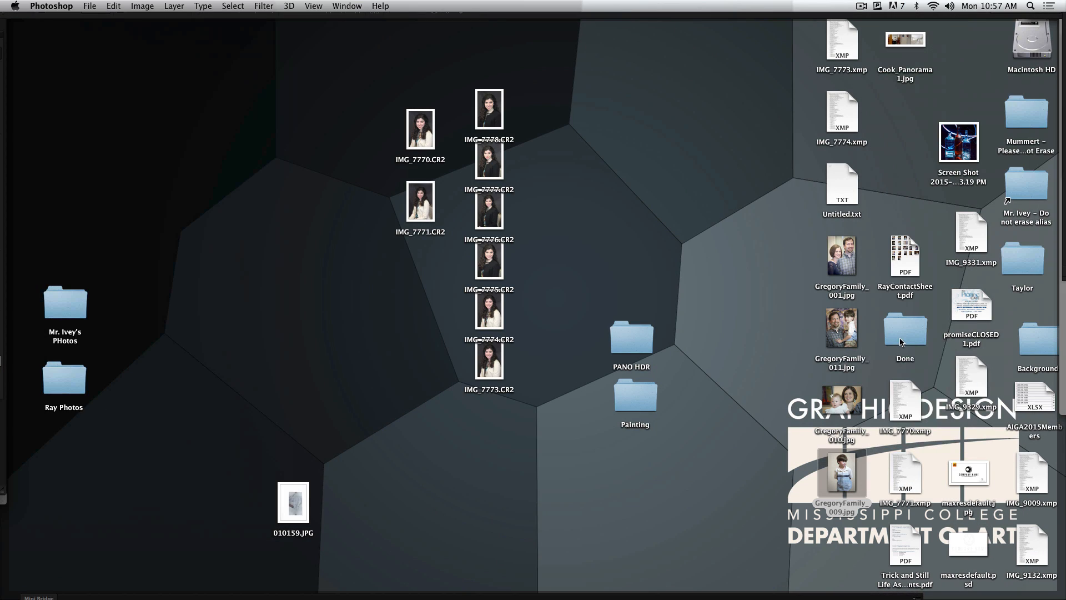
pyautogui.click(968, 543)
pyautogui.moveTo(435, 592)
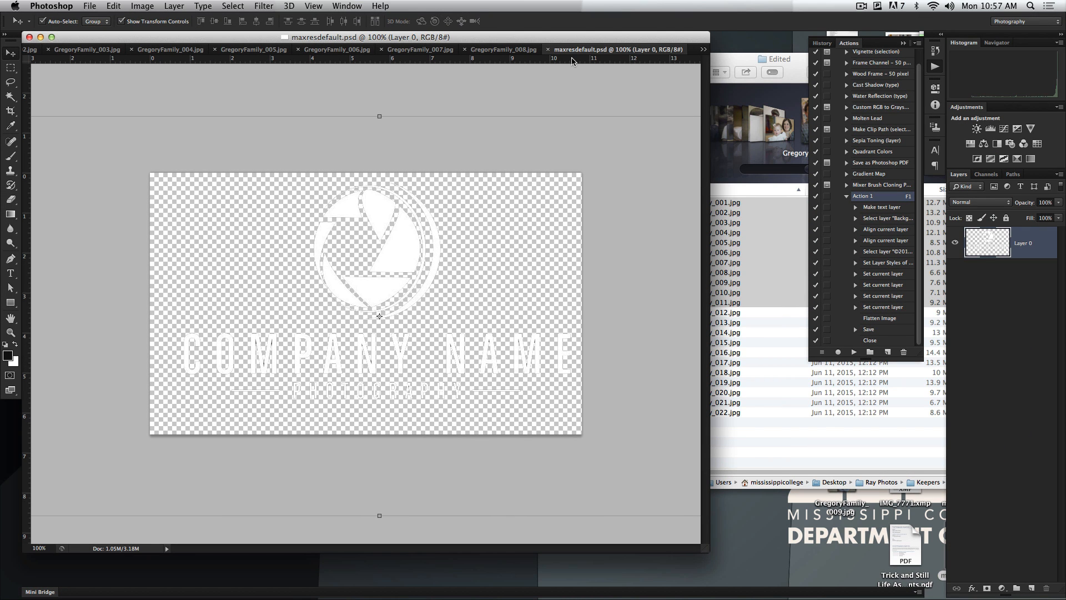
pyautogui.moveTo(574, 61); pyautogui.dragTo(397, 96)
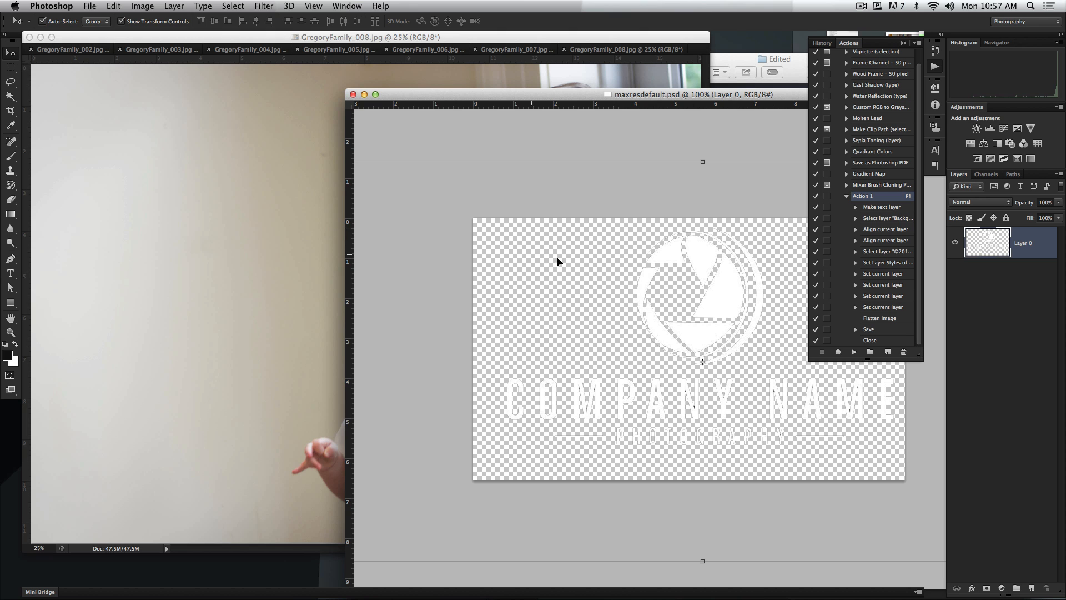
# Copy the company logo from maxresdefault.psd onto GregoryFamily_008 and lower its layer opacity to 51%
pyautogui.moveTo(718, 316); pyautogui.dragTo(313, 259)
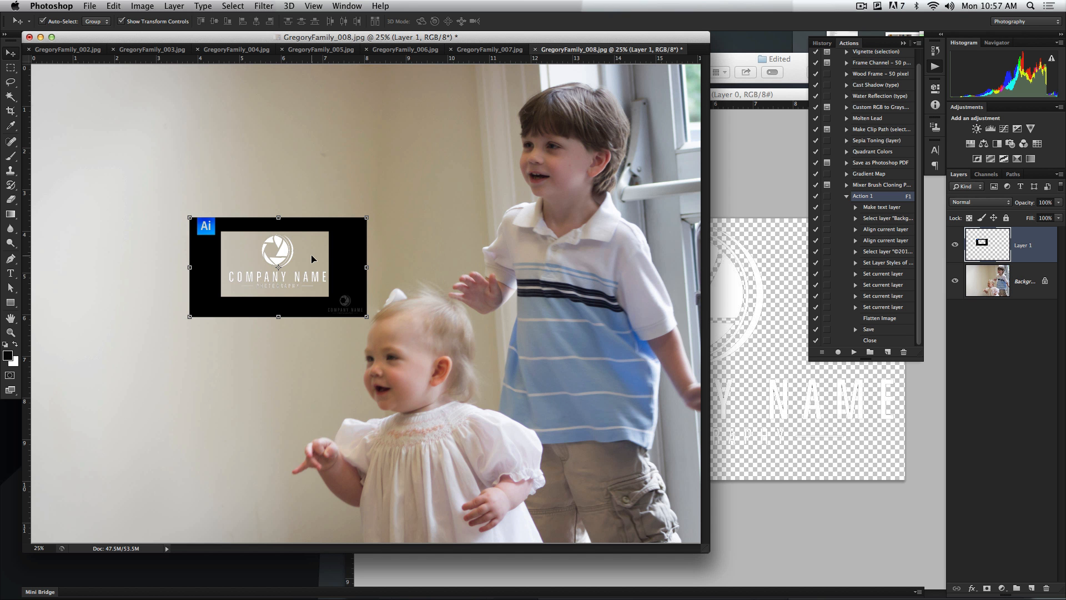
pyautogui.press('super+z')
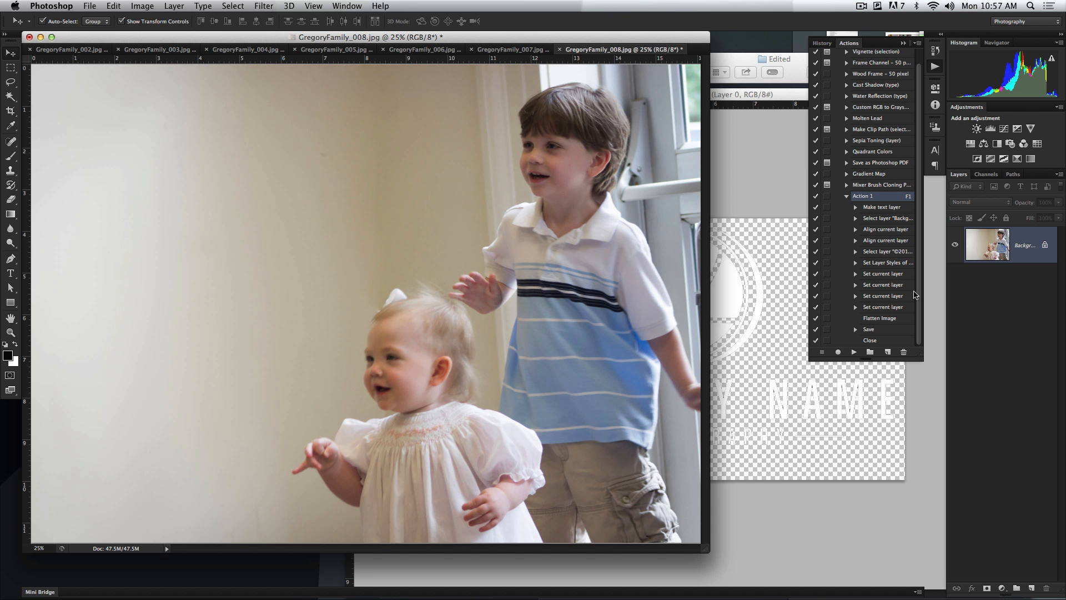
pyautogui.click(766, 305)
pyautogui.moveTo(769, 303); pyautogui.dragTo(239, 239)
pyautogui.moveTo(413, 277); pyautogui.dragTo(470, 242)
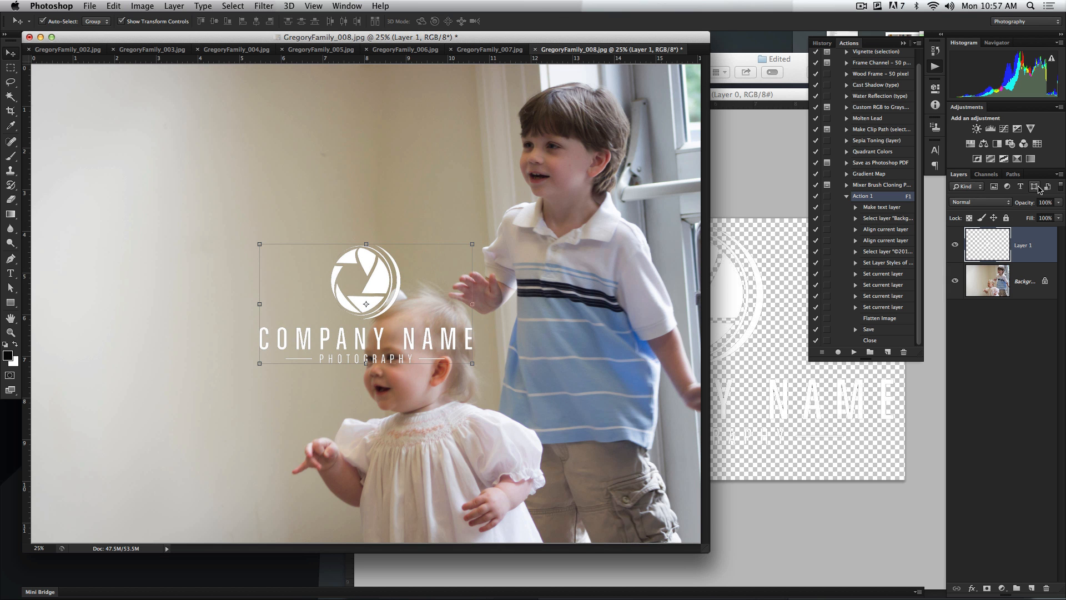
pyautogui.moveTo(1032, 203)
pyautogui.mouseDown()
pyautogui.moveTo(1006, 208)
pyautogui.moveTo(1017, 205)
pyautogui.mouseUp()
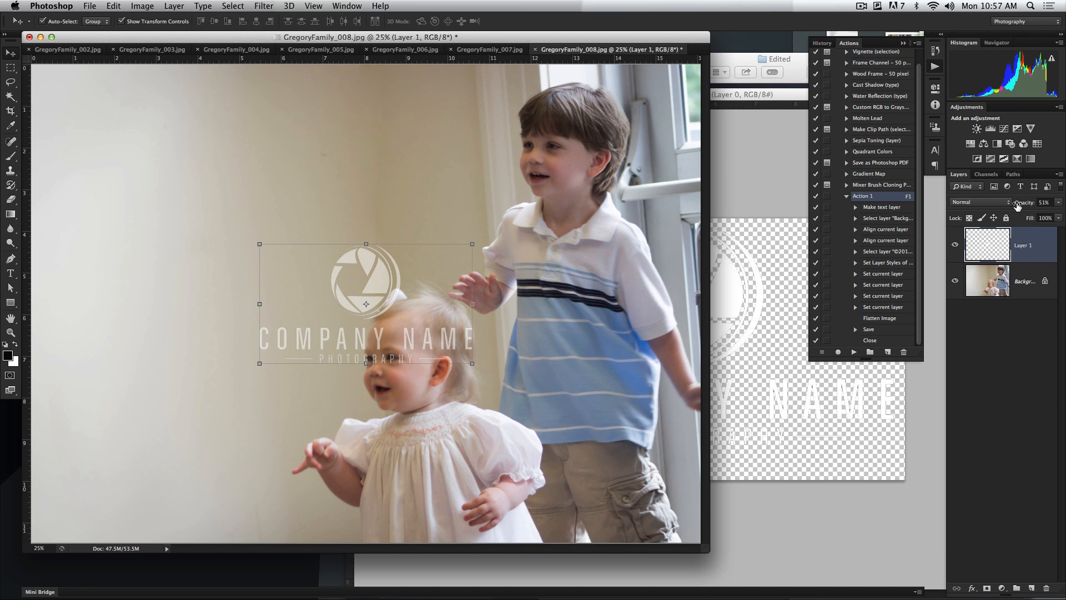
# Delete the copied logo layer from GregoryFamily_008, keeping the photo open
pyautogui.press('super+w')
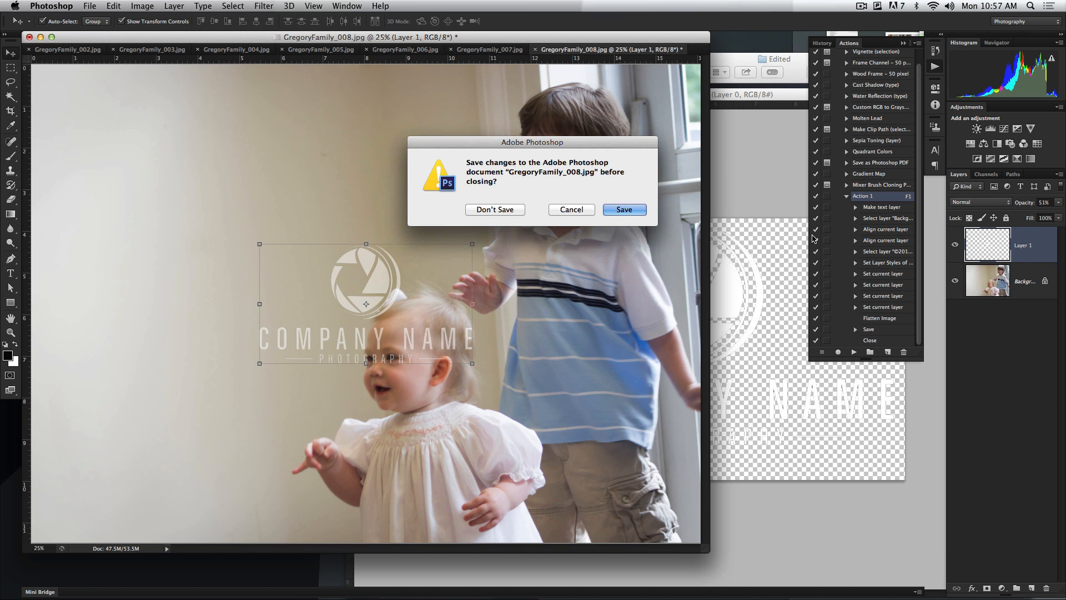
pyautogui.click(572, 210)
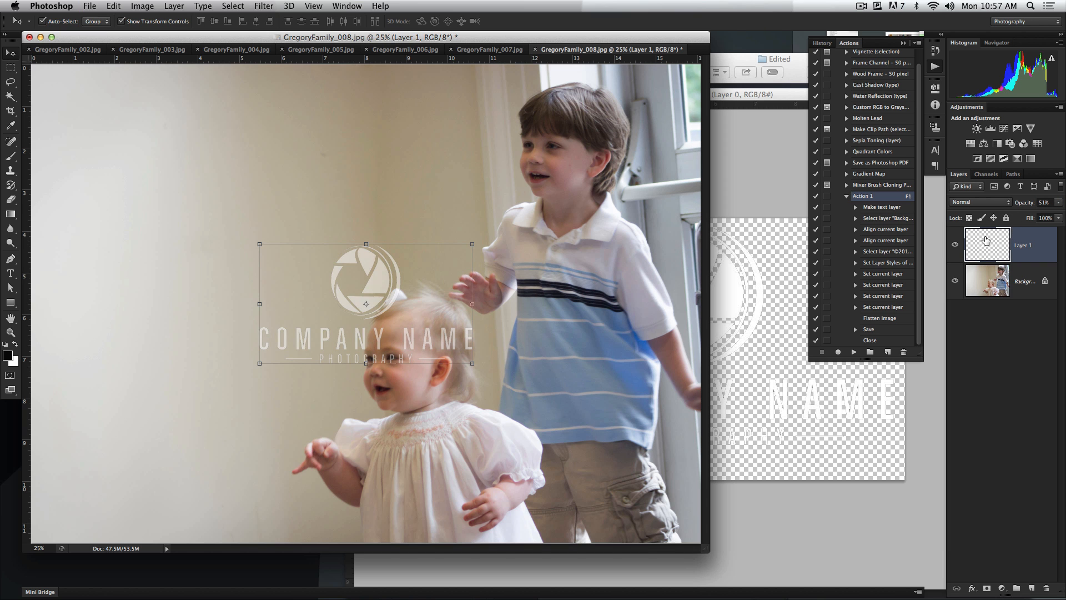
pyautogui.press('Delete')
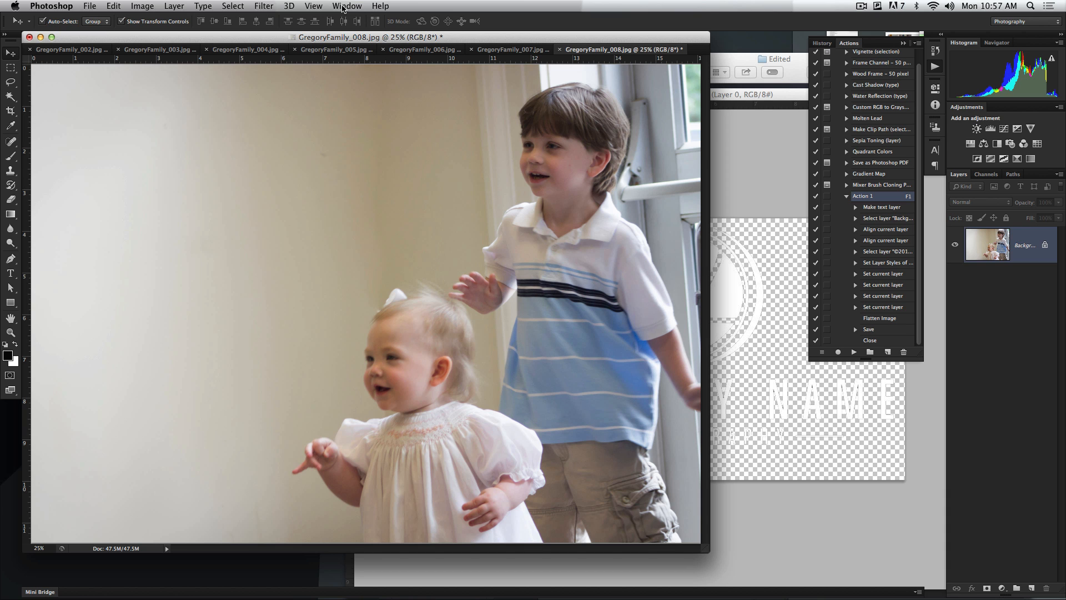
# Start recording a new action in the Default Actions set with F2 as its function key
pyautogui.click(847, 196)
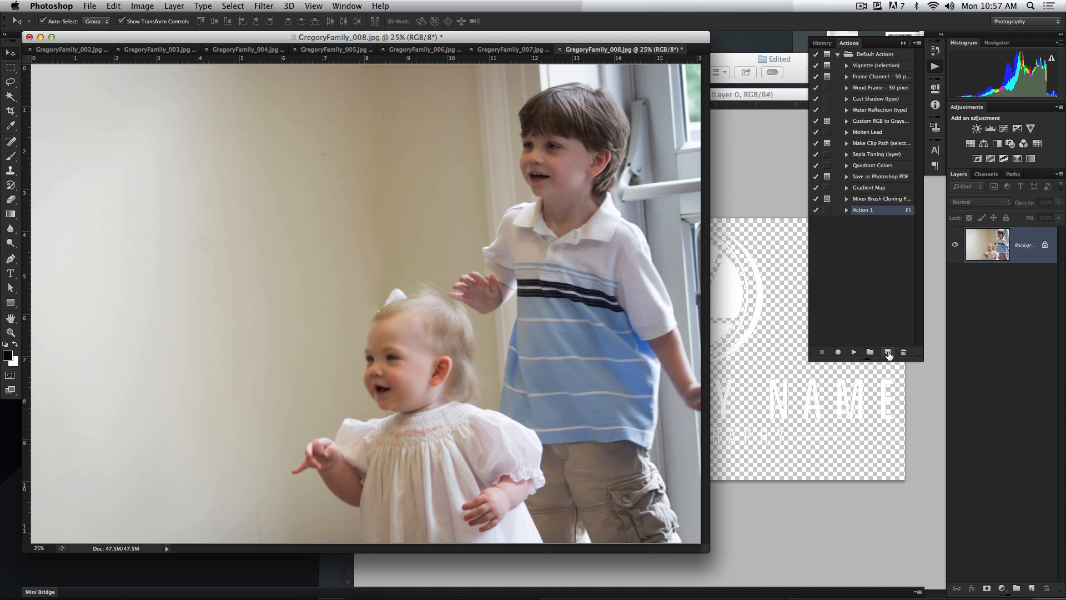
pyautogui.click(887, 352)
pyautogui.click(659, 241)
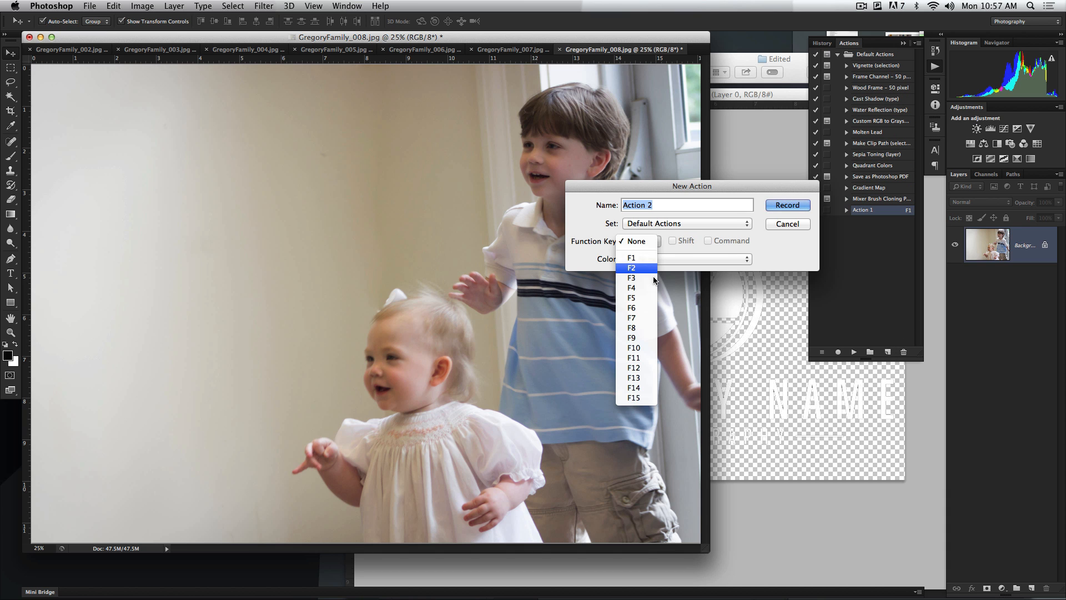
pyautogui.click(638, 274)
pyautogui.click(788, 205)
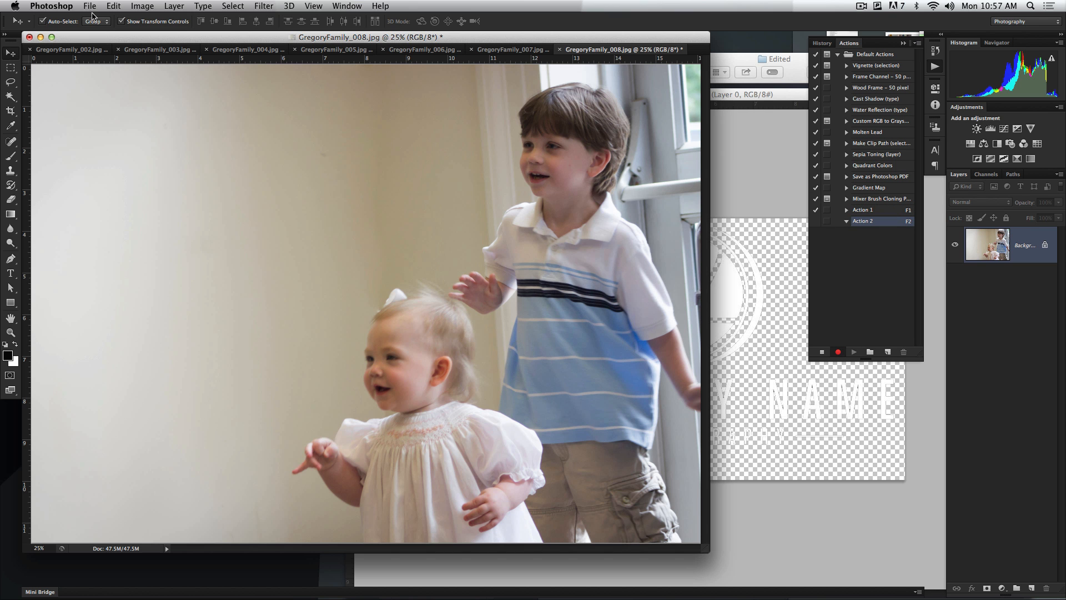
# Place maxresdefault.psd from the Desktop into GregoryFamily_008 and scale the logo to about 42%
pyautogui.click(89, 6)
pyautogui.click(118, 188)
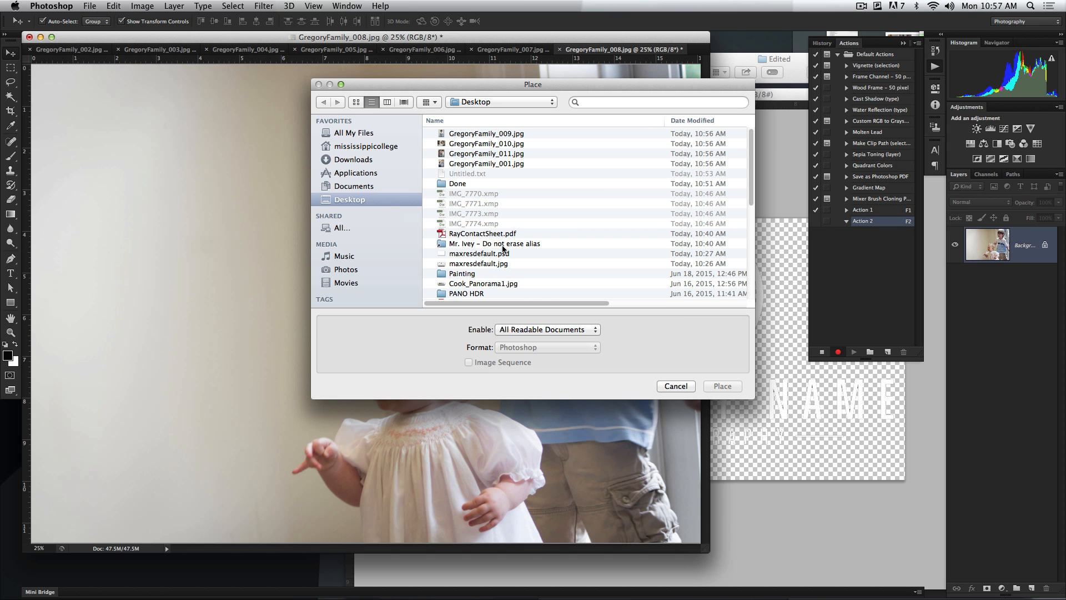
pyautogui.scroll(-5, 482, 271)
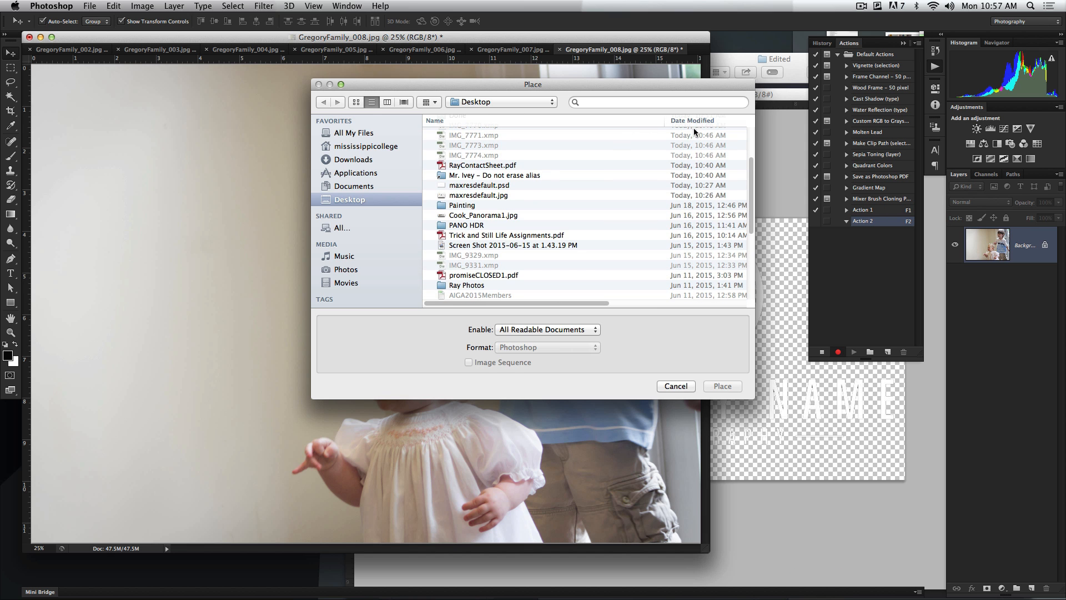
pyautogui.scroll(-8, 532, 259)
pyautogui.scroll(4, 505, 260)
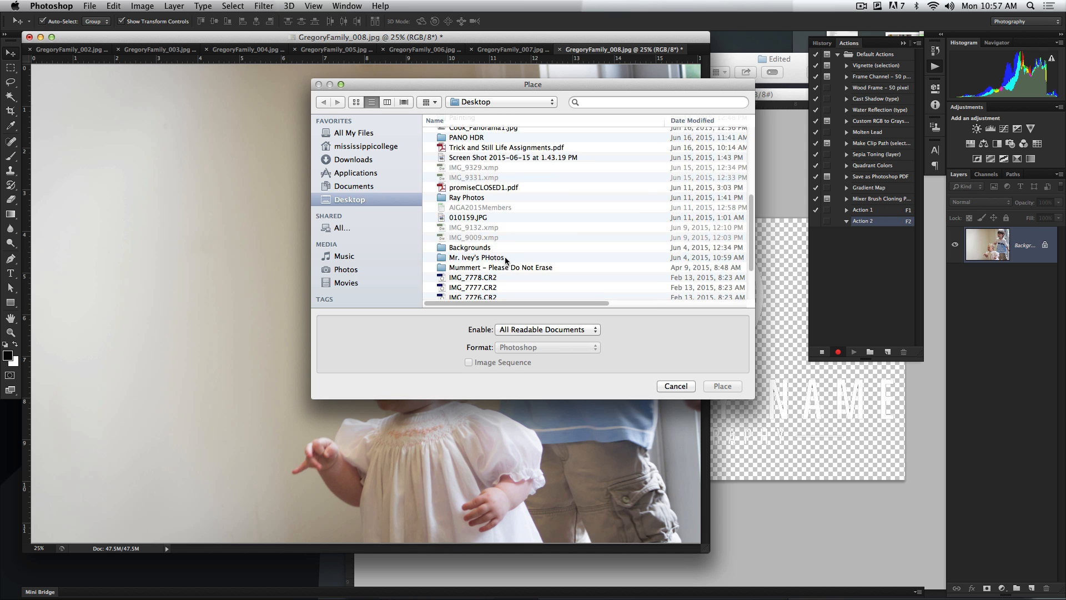
pyautogui.scroll(4, 505, 260)
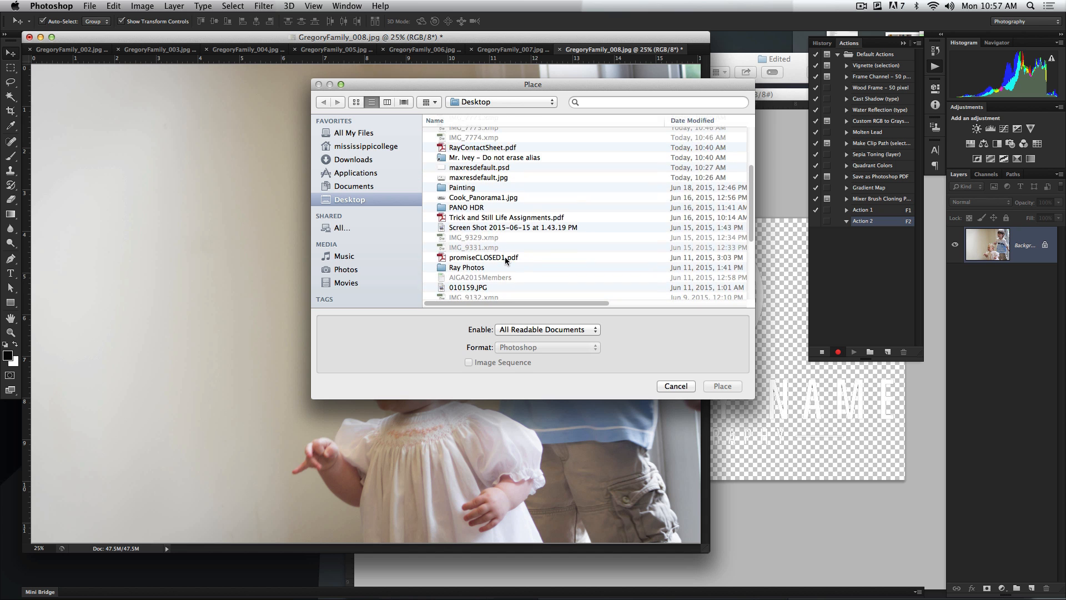
pyautogui.click(497, 167)
pyautogui.click(722, 386)
pyautogui.moveTo(591, 165); pyautogui.dragTo(463, 251)
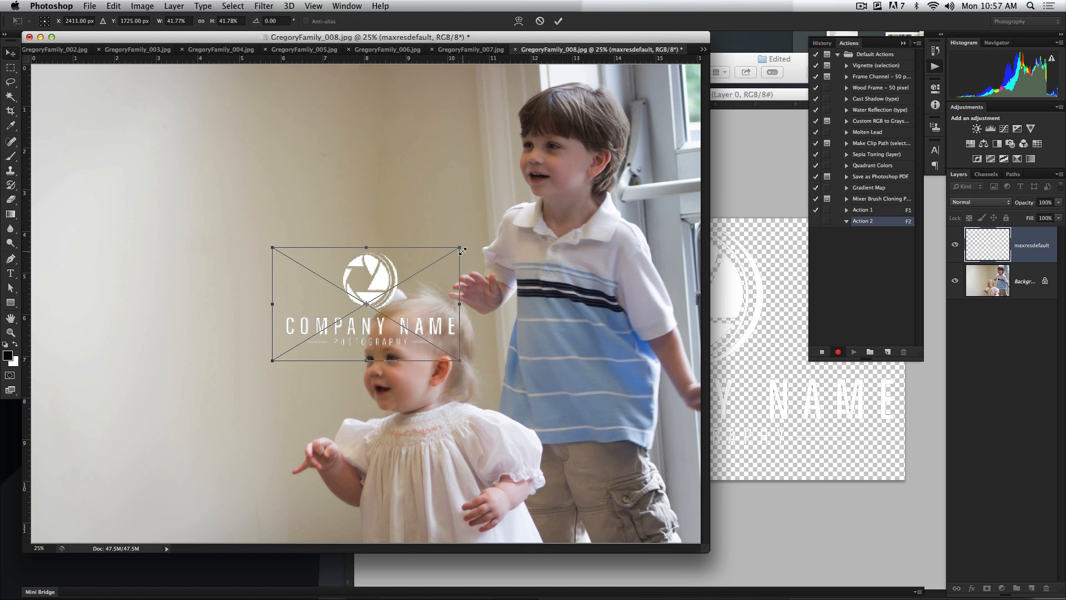
pyautogui.press('Return')
# Lower the placed logo layer's opacity to 47%, flatten the image and stop recording the action
pyautogui.moveTo(1027, 202); pyautogui.dragTo(999, 208)
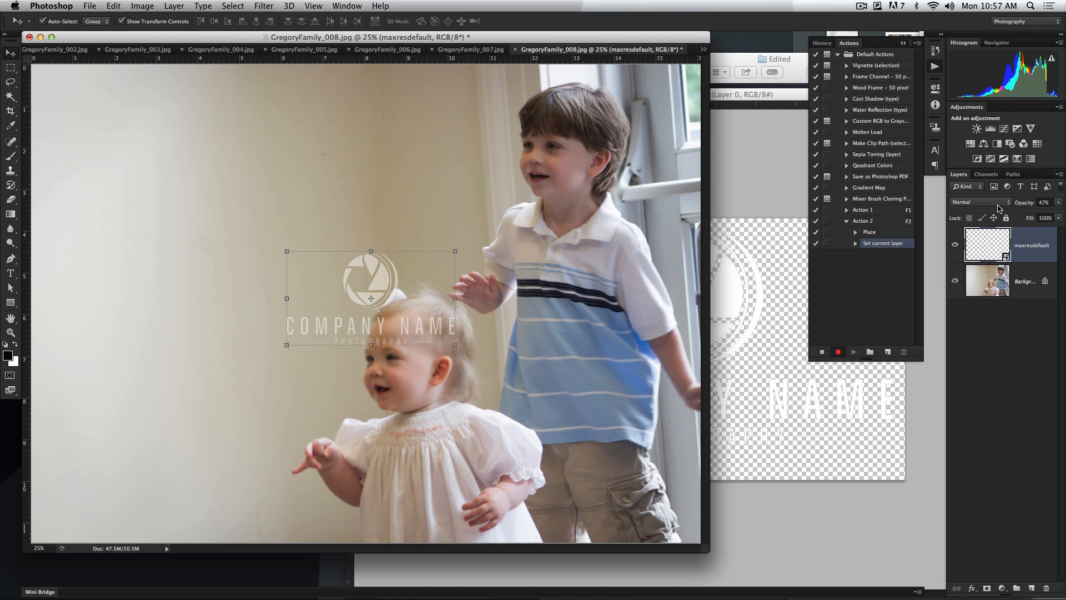
pyautogui.click(1060, 174)
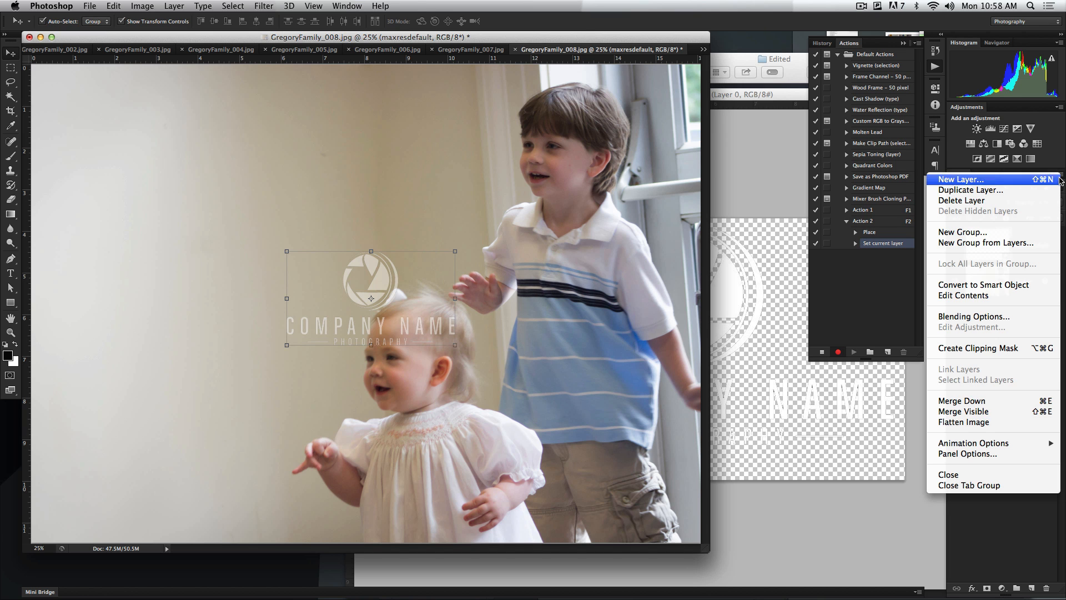
pyautogui.click(993, 422)
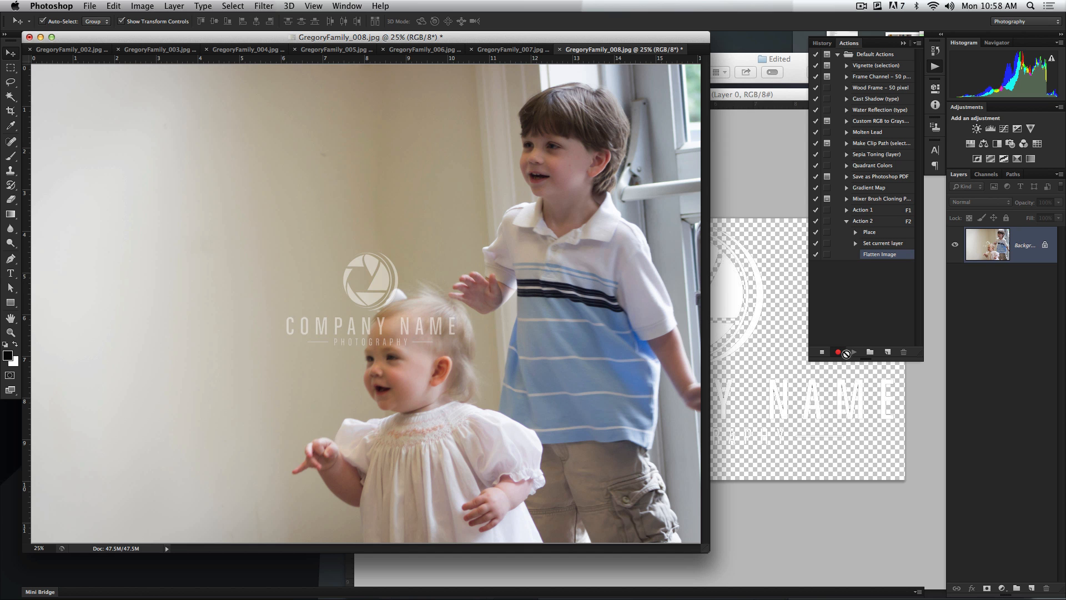
pyautogui.click(823, 353)
# Close GregoryFamily_008 without saving and run the logo action on GregoryFamily_007, 006 and 005
pyautogui.press('super+w')
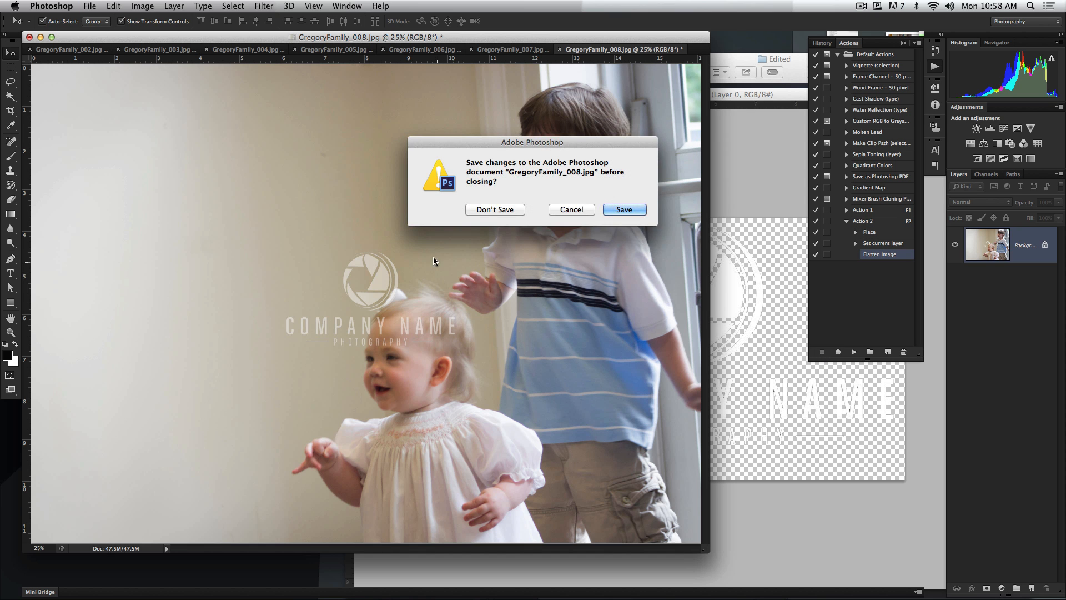
pyautogui.click(516, 213)
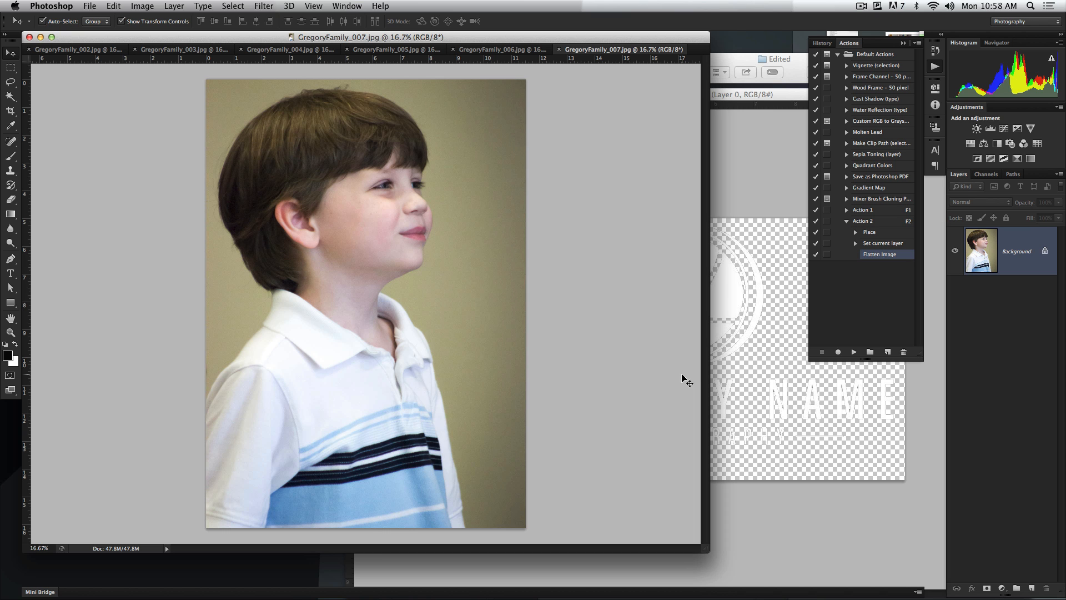
pyautogui.press('F2')
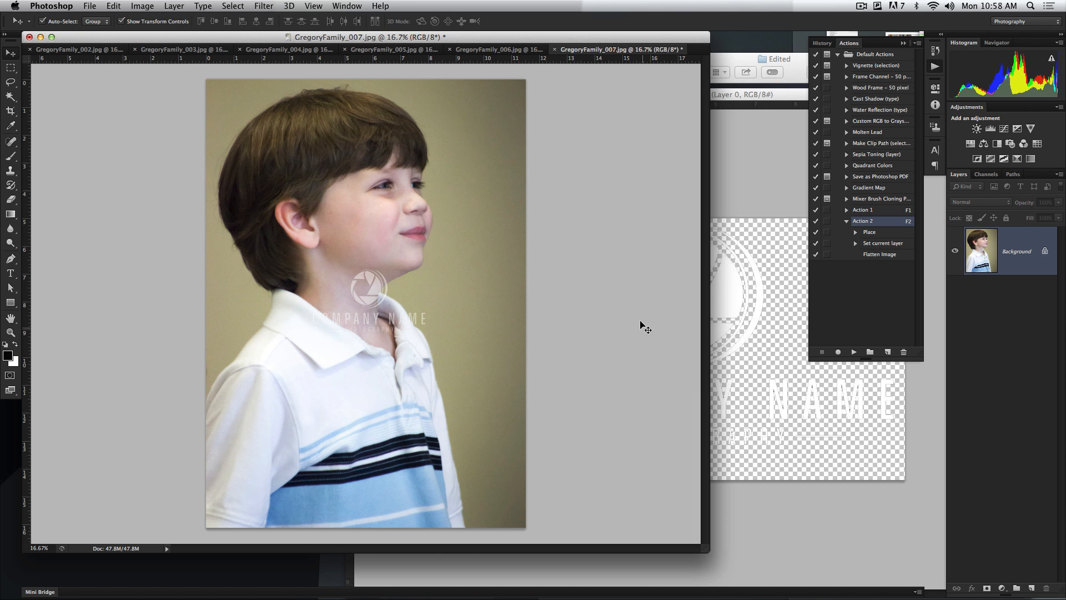
pyautogui.click(488, 51)
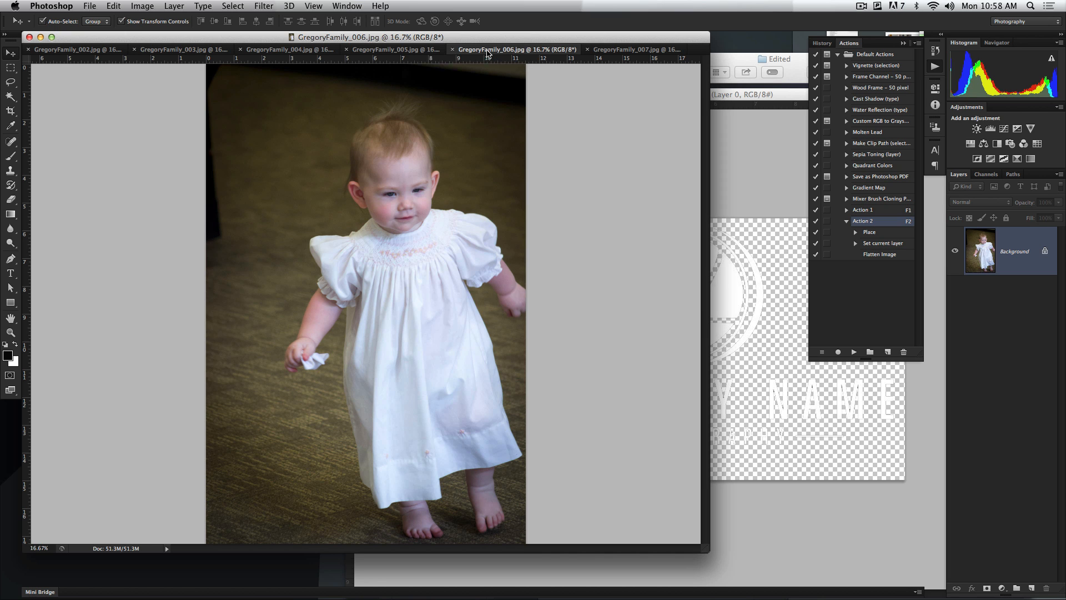
pyautogui.press('F2')
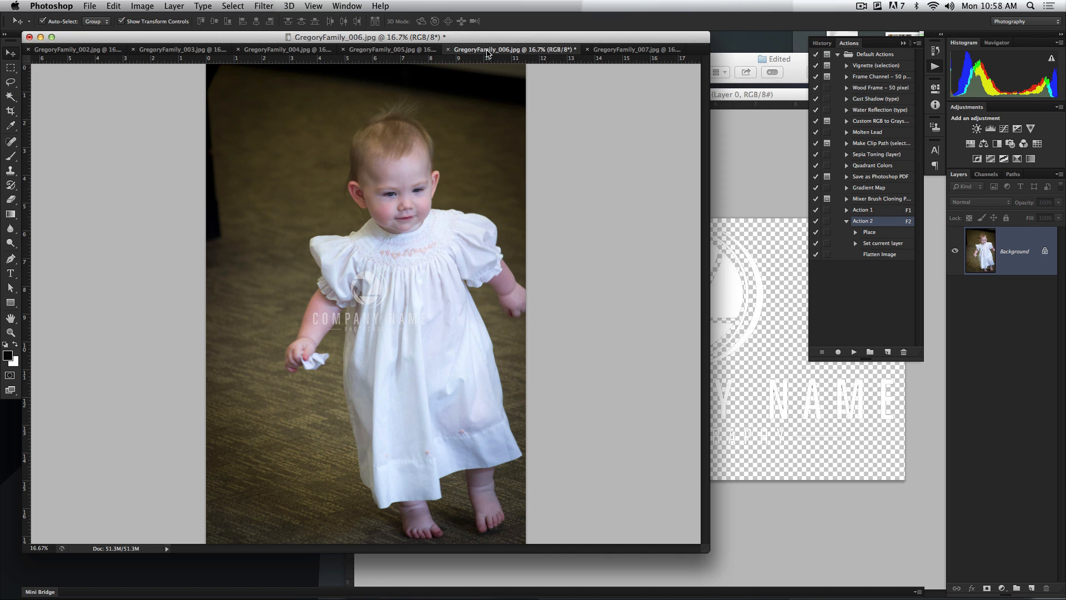
pyautogui.click(413, 51)
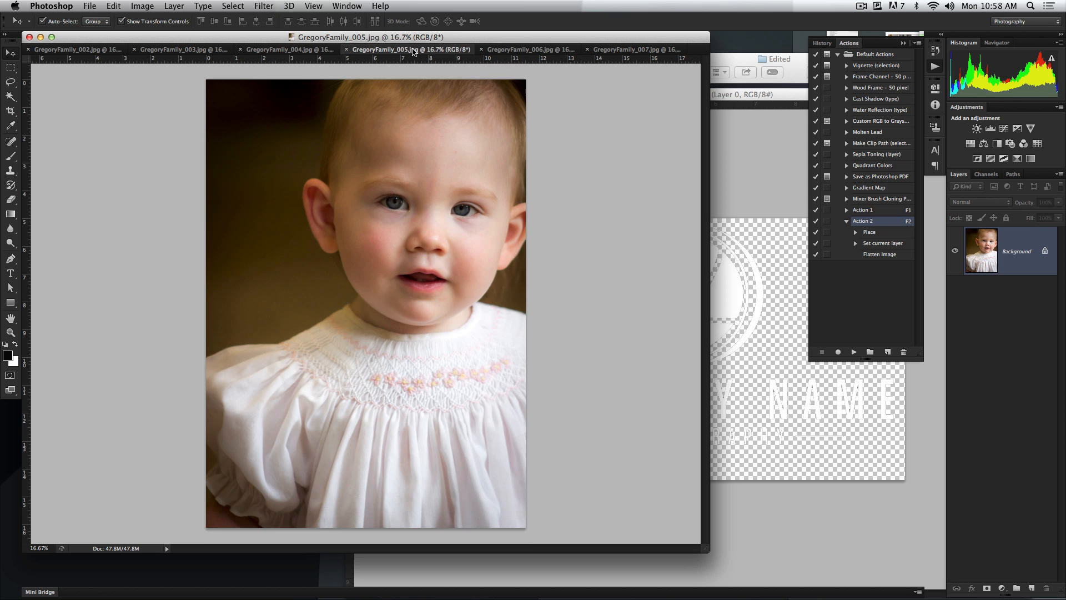
pyautogui.press('F2')
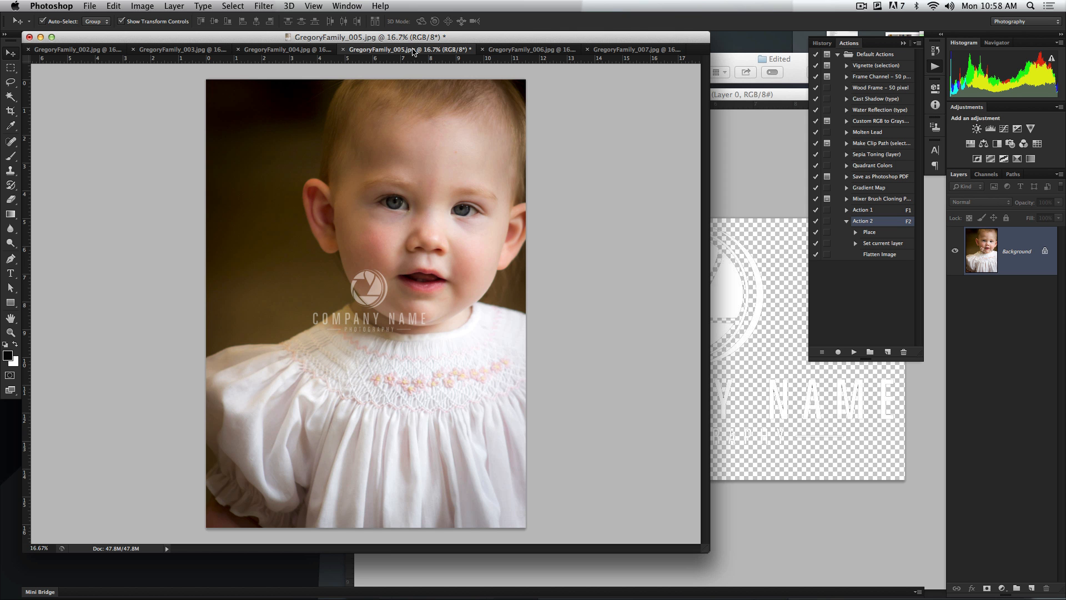
# Switch to Adobe Bridge and show the Edited folder in the Essentials workspace
pyautogui.moveTo(805, 593)
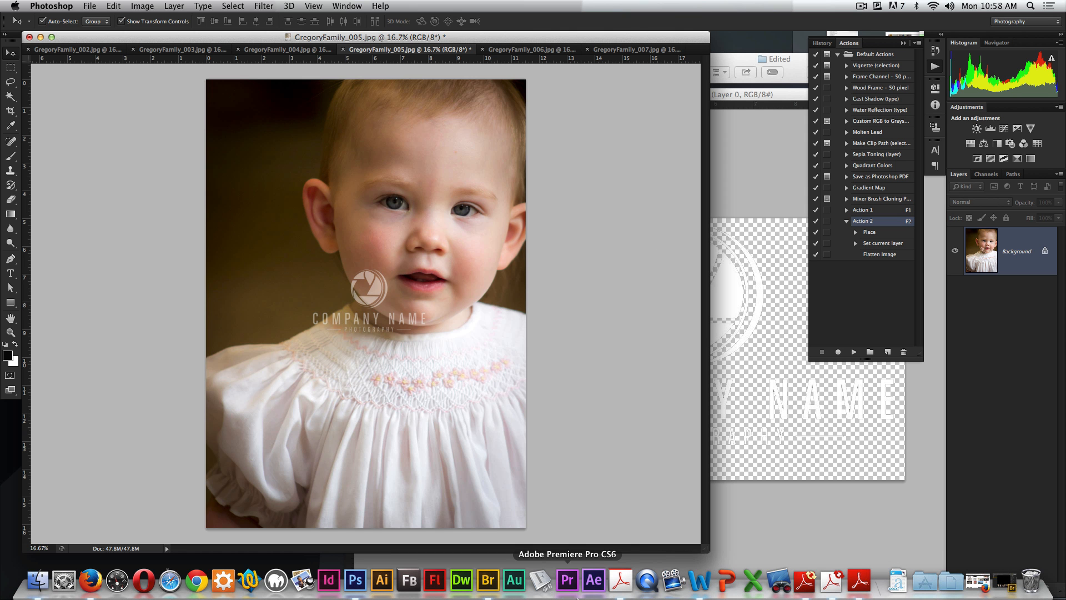
pyautogui.click(478, 592)
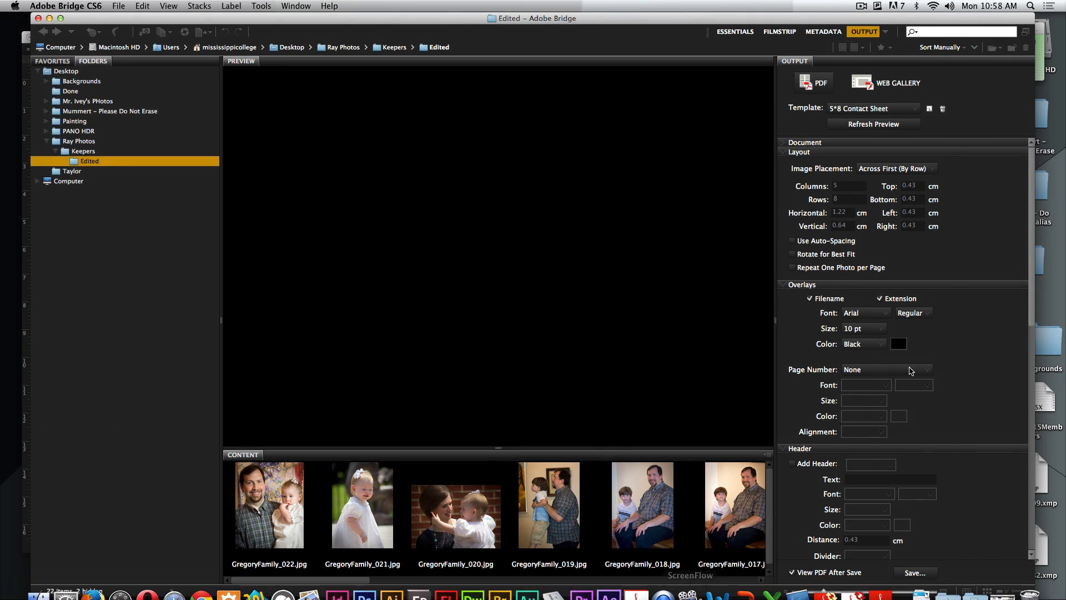
pyautogui.click(734, 32)
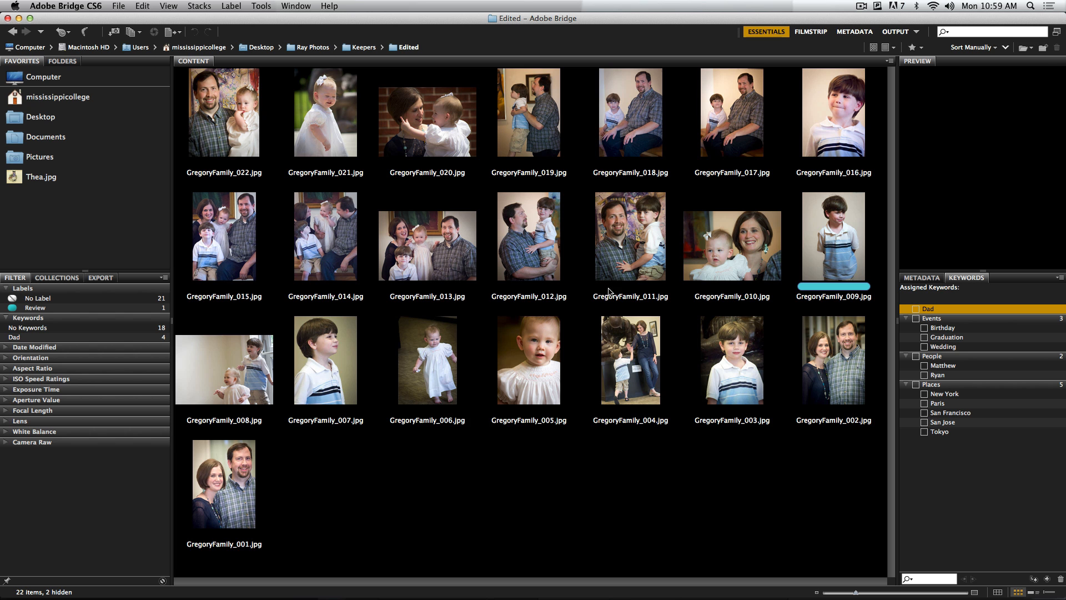
# Select GregoryFamily_015, 014 and 013 together and examine their metadata down to the Camera Raw settings
pyautogui.click(247, 237)
pyautogui.keyDown('shift'); pyautogui.click(327, 237); pyautogui.keyUp('shift')
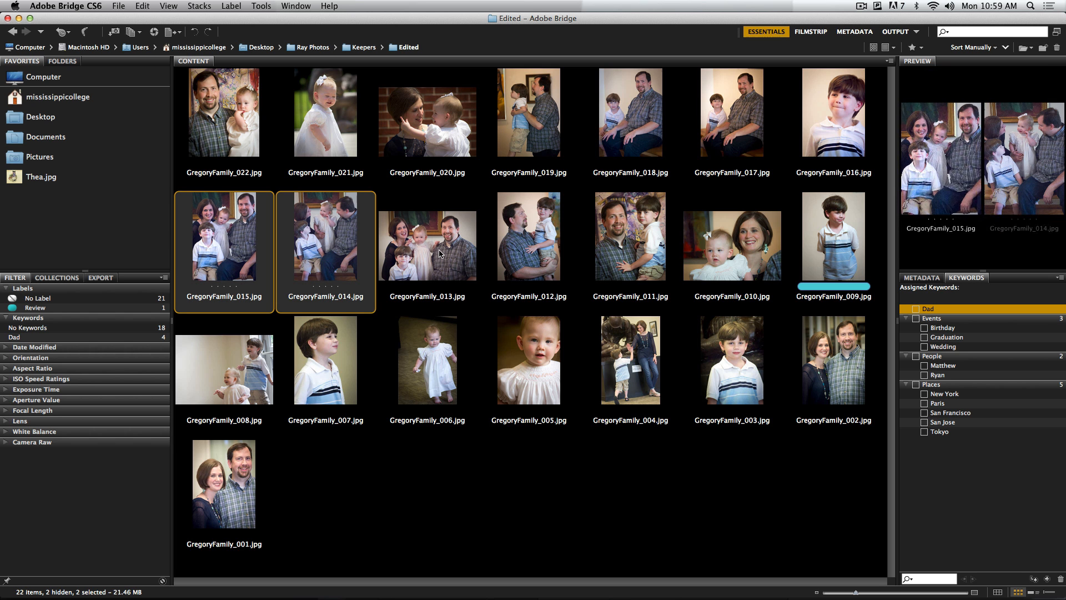
pyautogui.keyDown('shift'); pyautogui.click(473, 271); pyautogui.keyUp('shift')
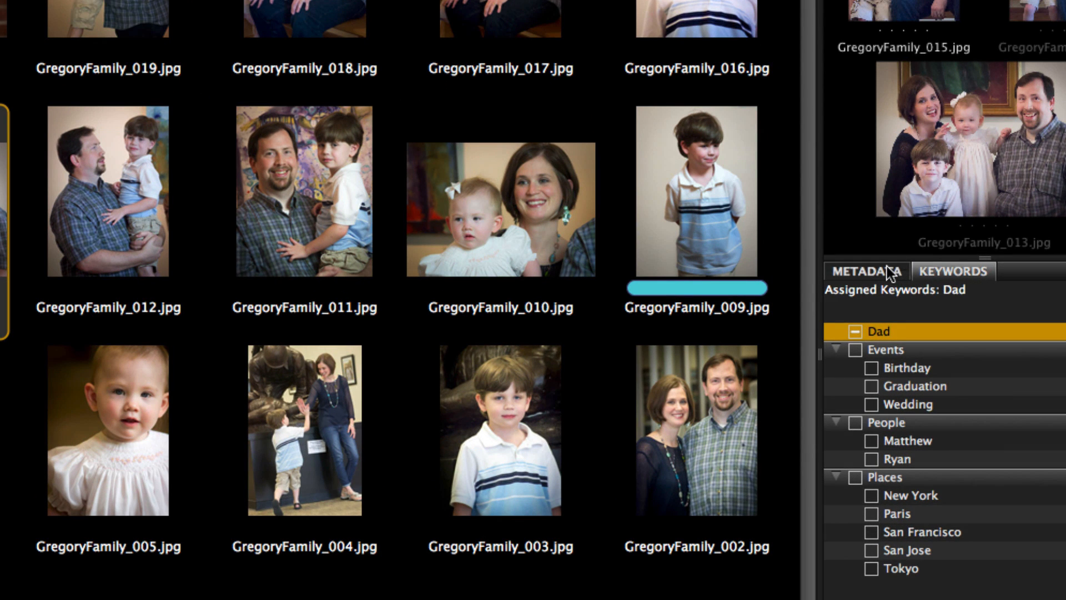
pyautogui.click(889, 272)
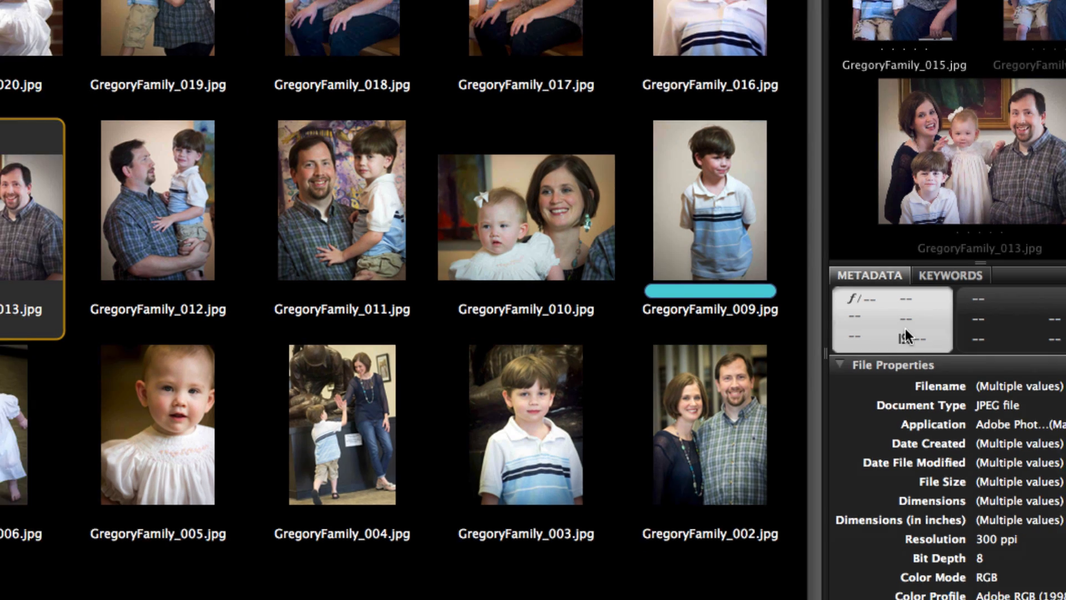
pyautogui.scroll(-5, 1000, 517)
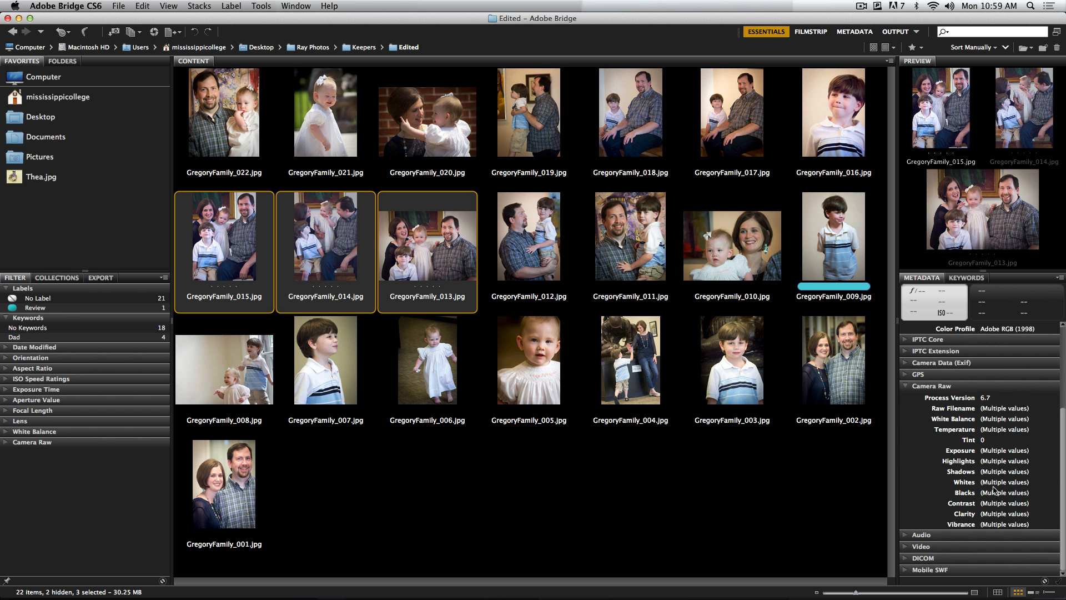
# Return to Photoshop and, in GregoryFamily_005's file info, set the document title to the photographer's surname followed by "Photos 1"
pyautogui.click(19, 18)
pyautogui.click(164, 248)
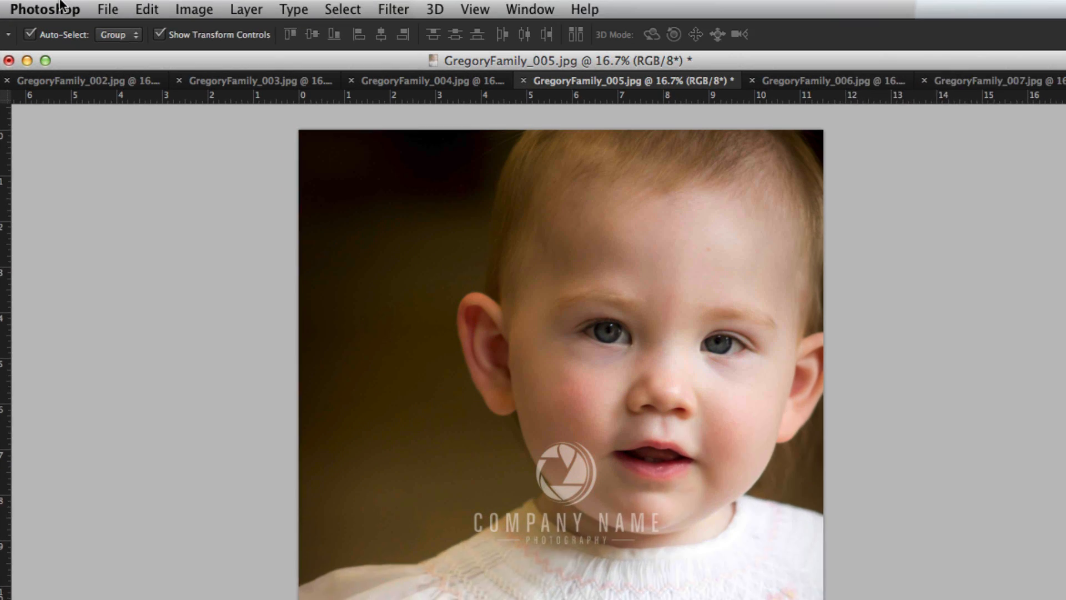
pyautogui.click(89, 5)
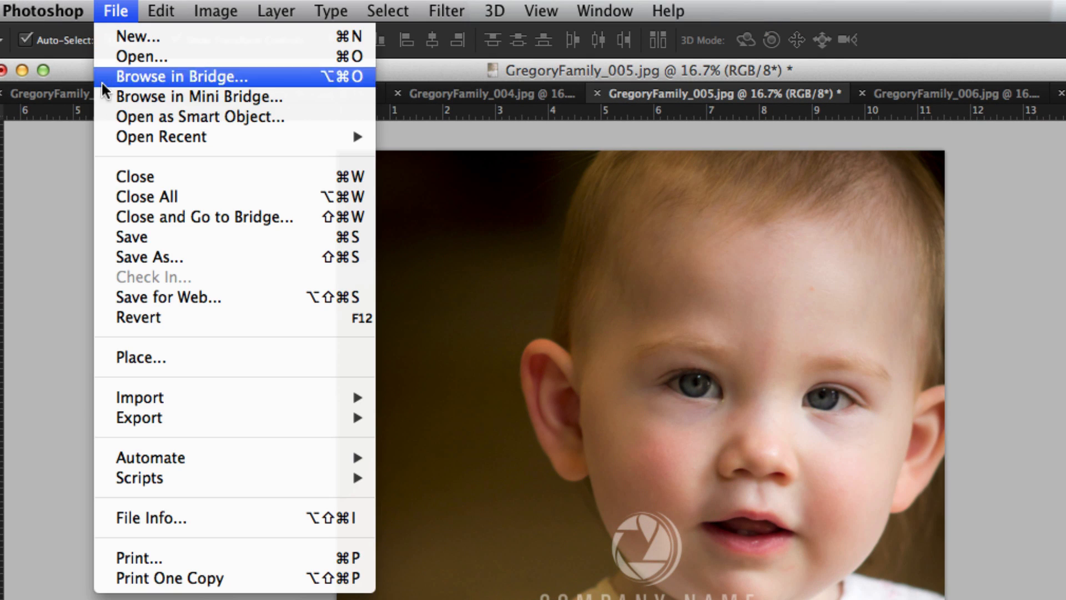
pyautogui.click(143, 521)
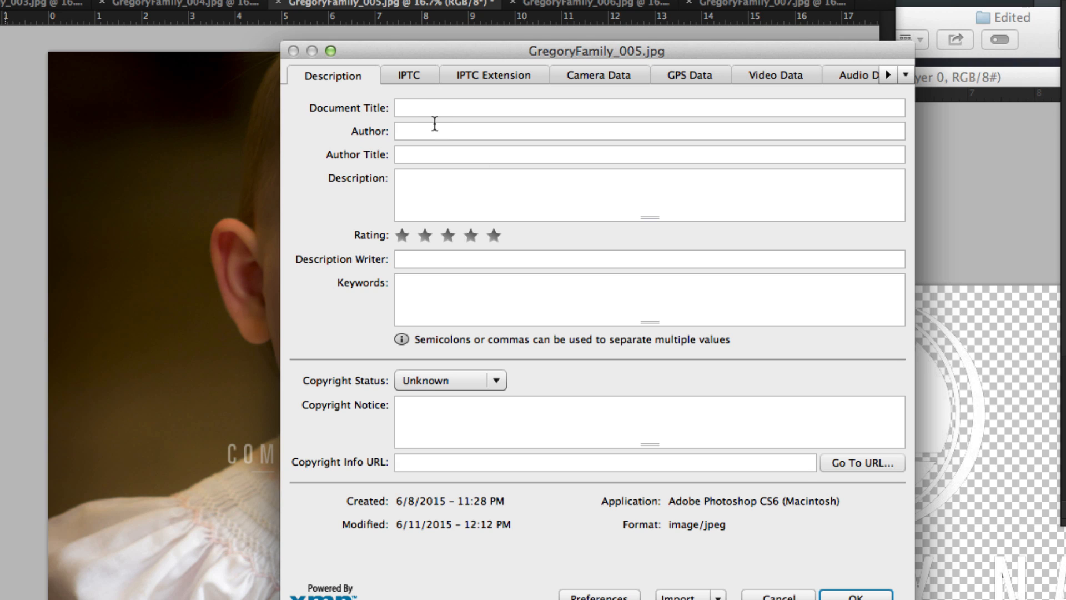
pyautogui.click(428, 111)
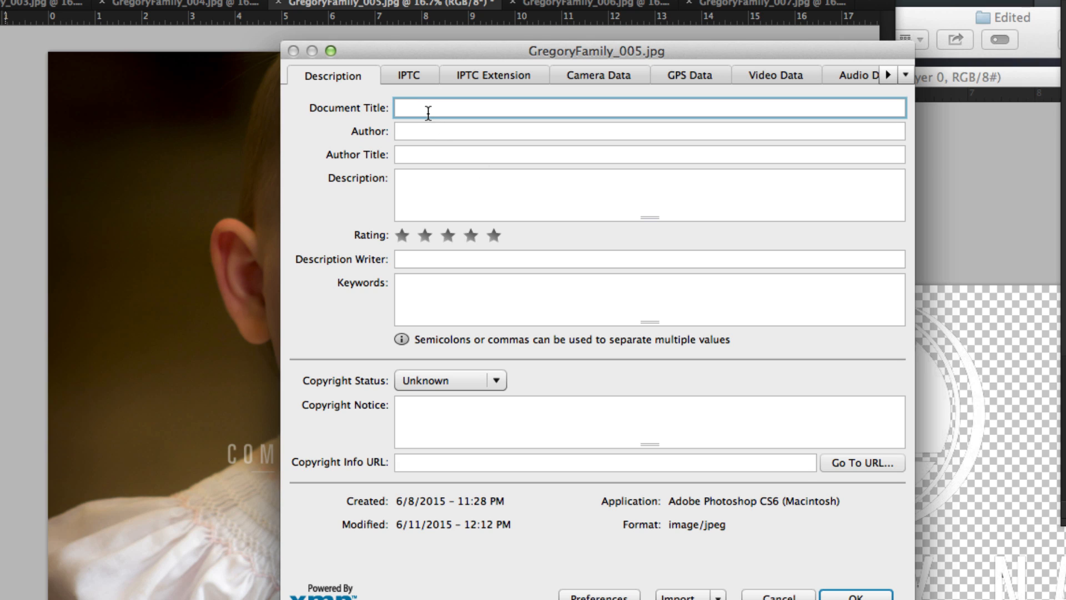
# Enter the photographer's full name as the author in the file info of GregoryFamily_005
pyautogui.click(421, 136)
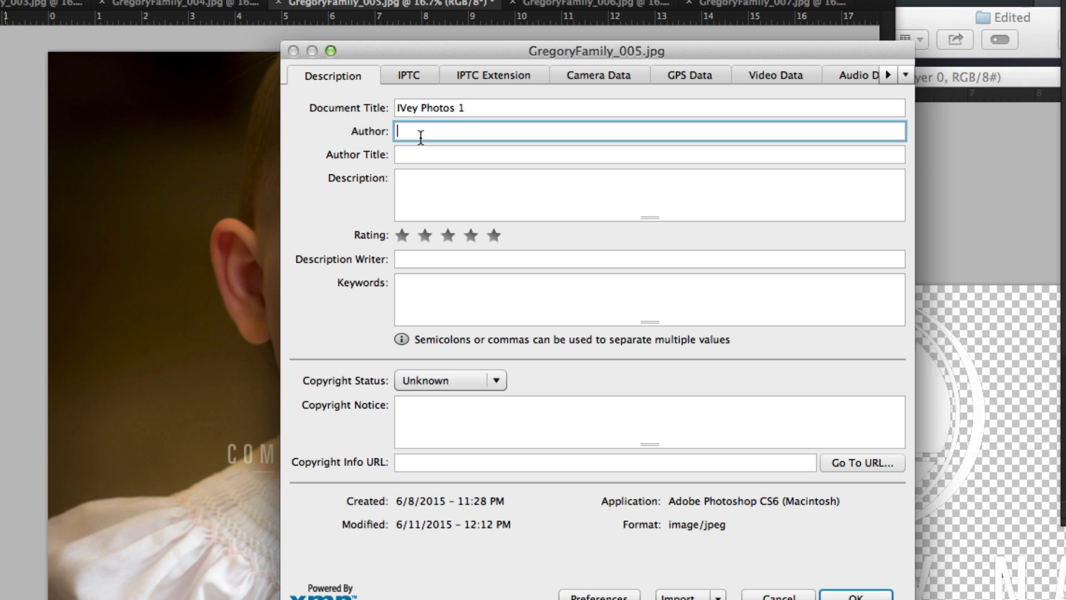
pyautogui.click(436, 199)
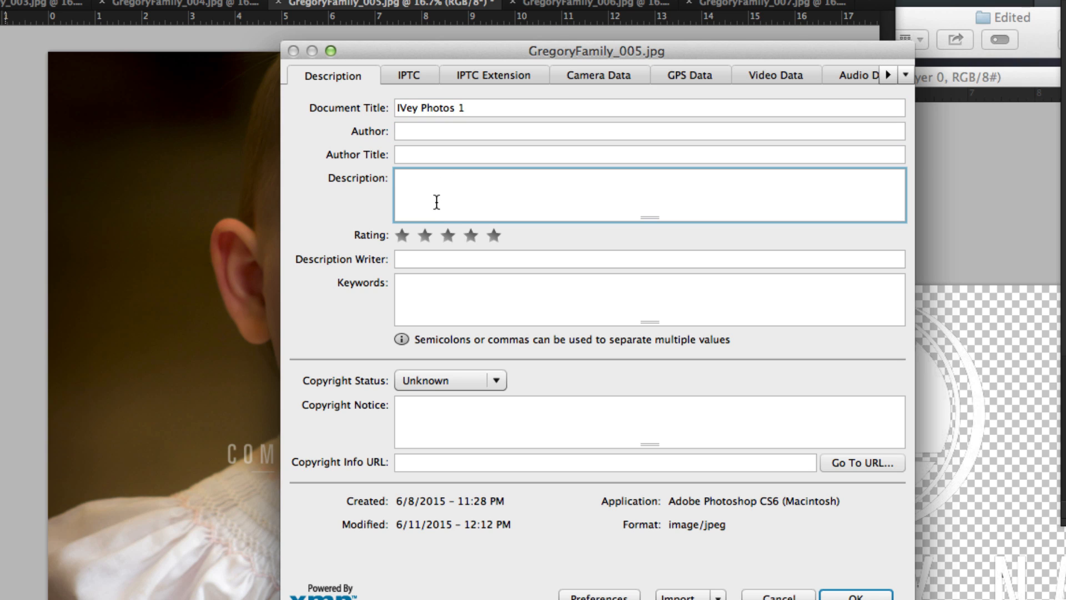
pyautogui.click(427, 298)
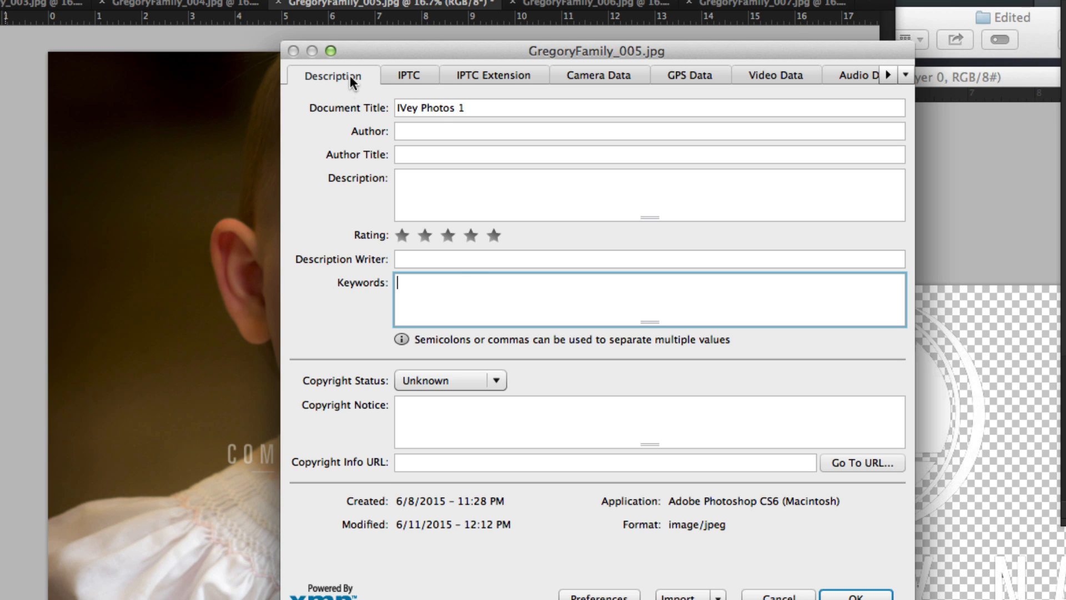
pyautogui.click(454, 125)
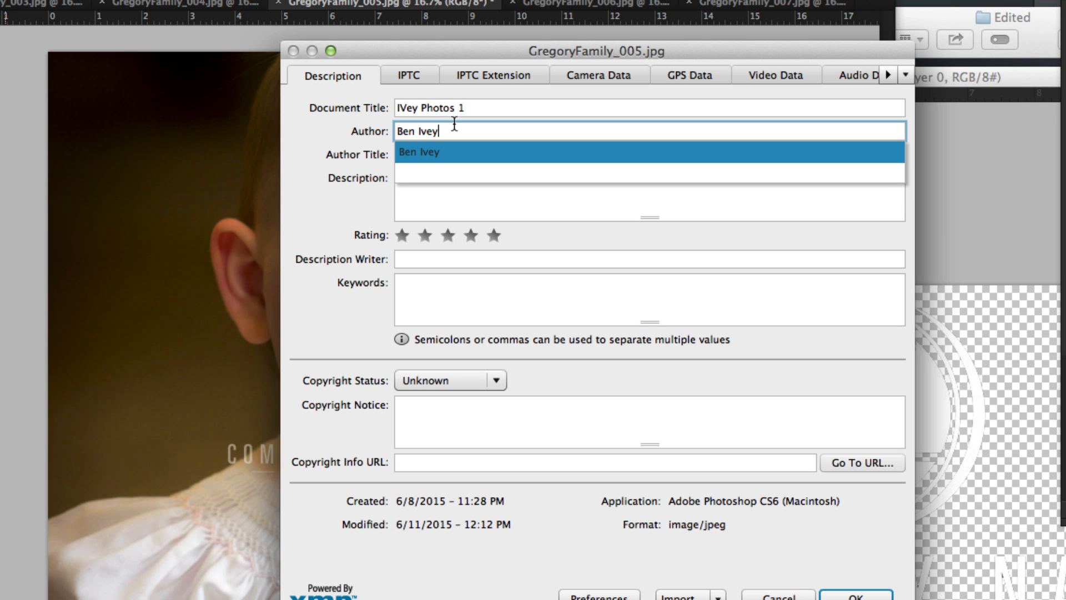
pyautogui.click(396, 156)
# Set the keywords to "June 2015, Mississippi College", apply the file info and save GregoryFamily_005
pyautogui.click(426, 295)
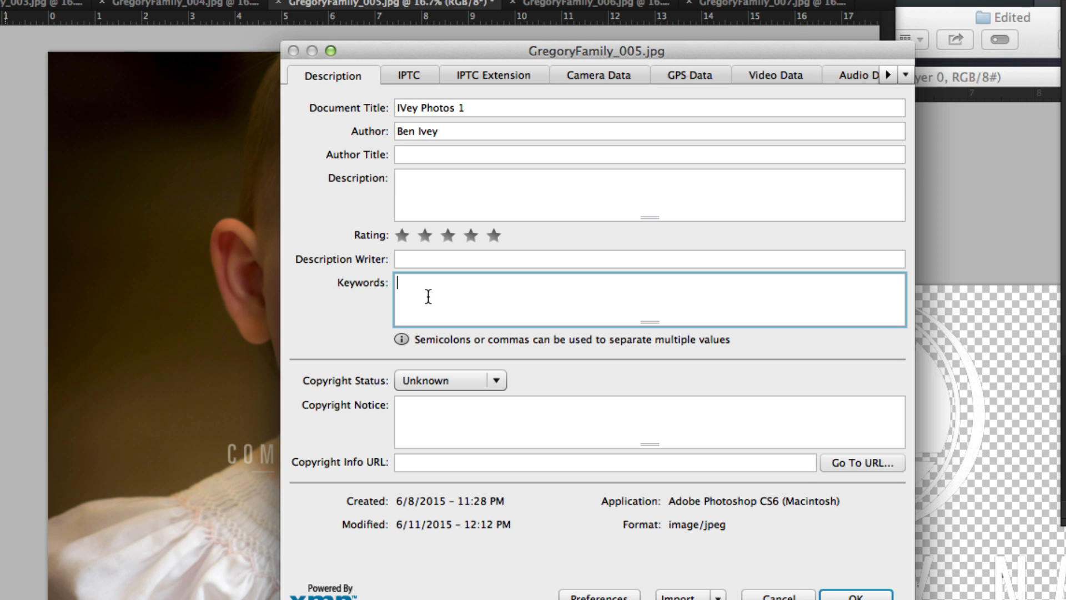
pyautogui.write('June 2015, Mississippi College')
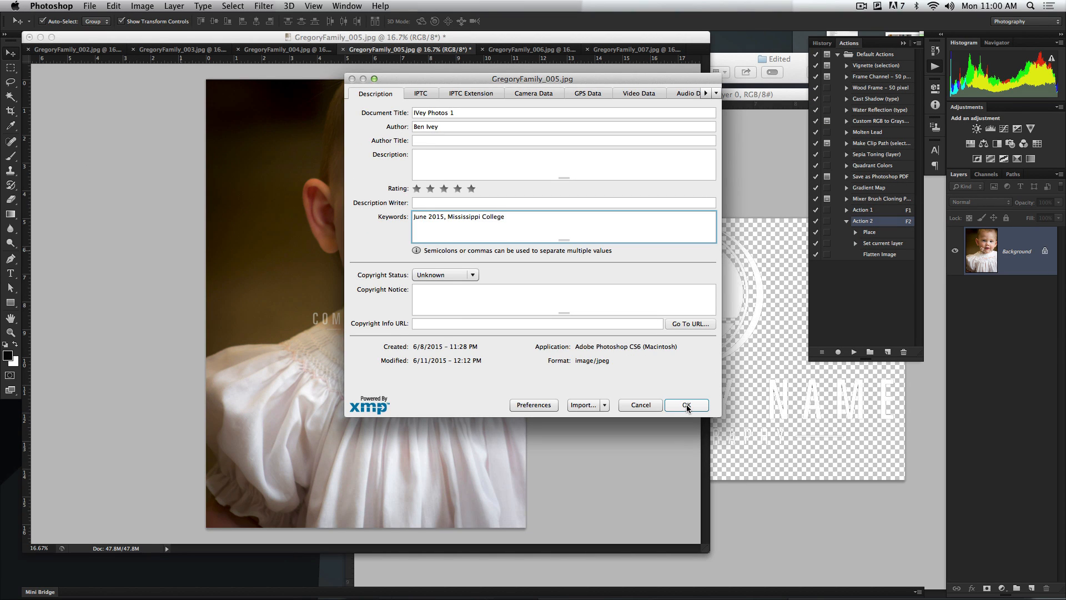
pyautogui.click(686, 404)
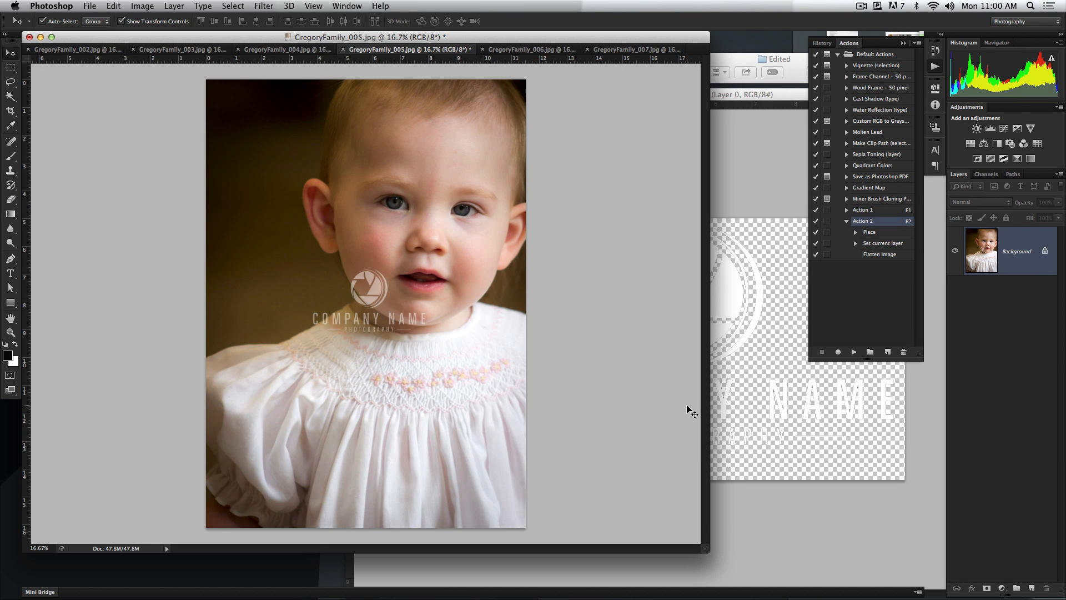
pyautogui.press('super+s')
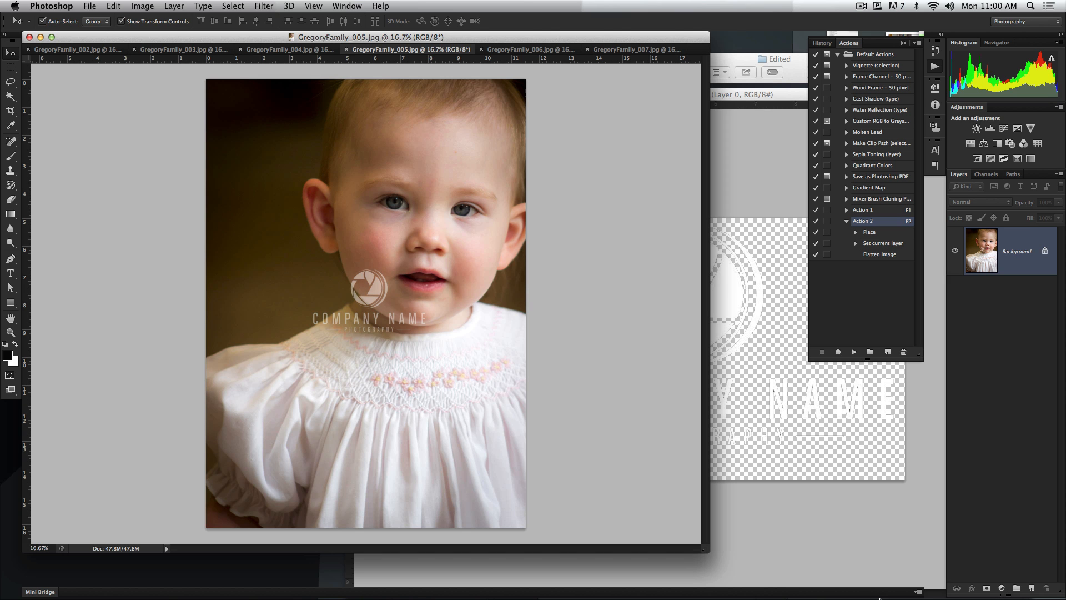
# Switch back to Adobe Bridge, select GregoryFamily_005.jpg and examine its IPTC Core creator, keywords and title
pyautogui.moveTo(806, 597)
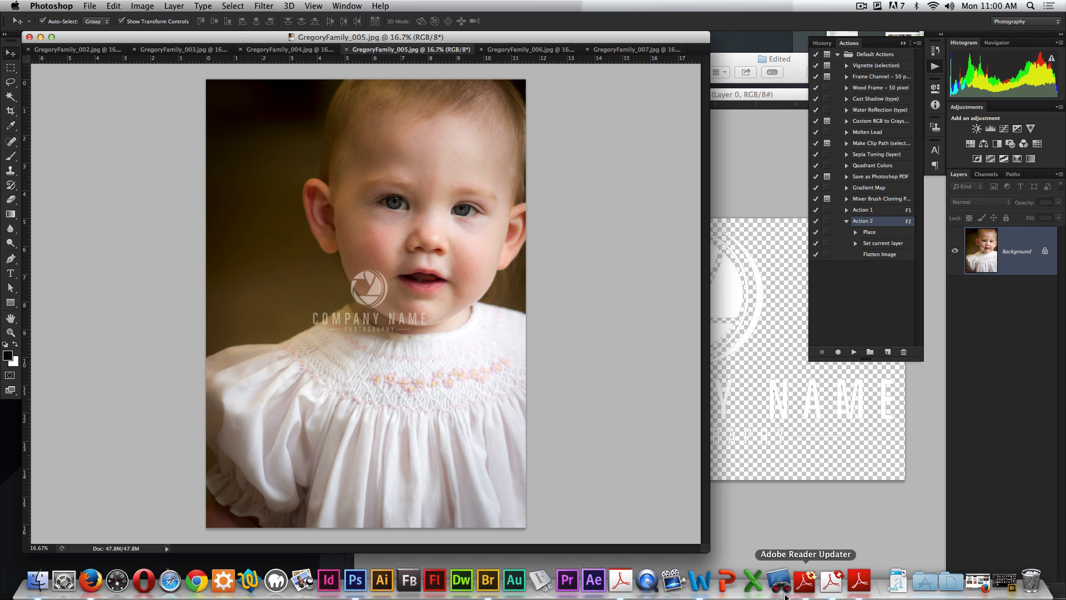
pyautogui.click(1008, 592)
pyautogui.click(582, 529)
pyautogui.click(566, 389)
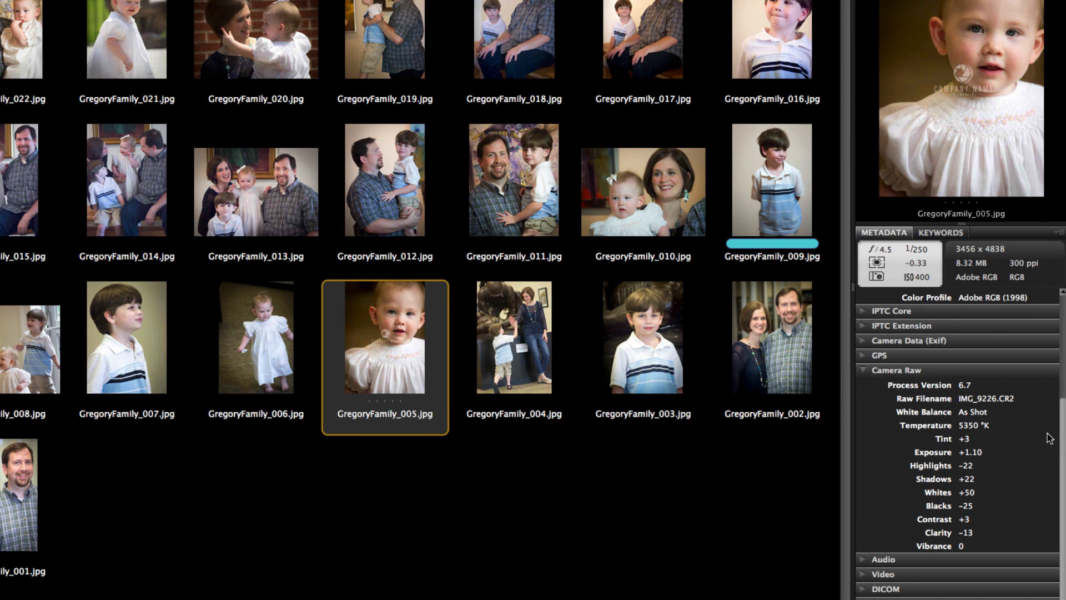
pyautogui.click(904, 339)
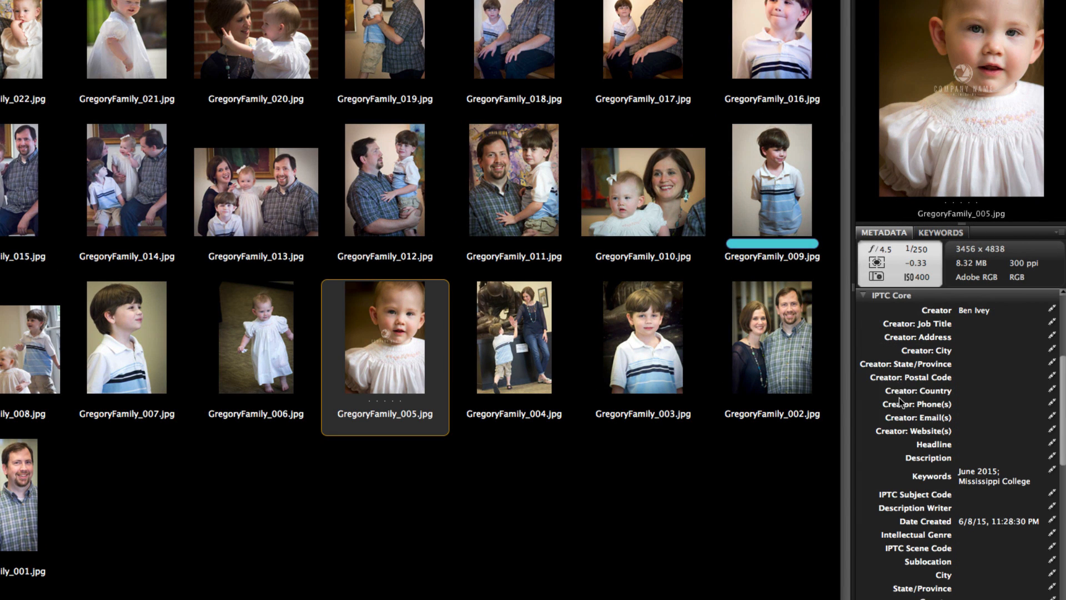
pyautogui.scroll(-5, 901, 401)
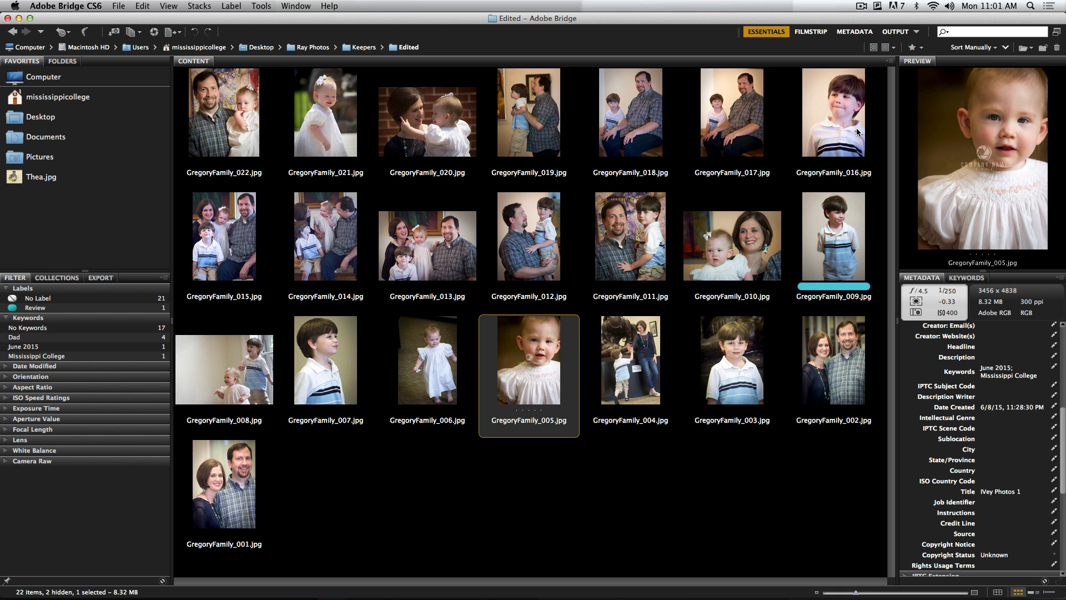
pyautogui.click(861, 6)
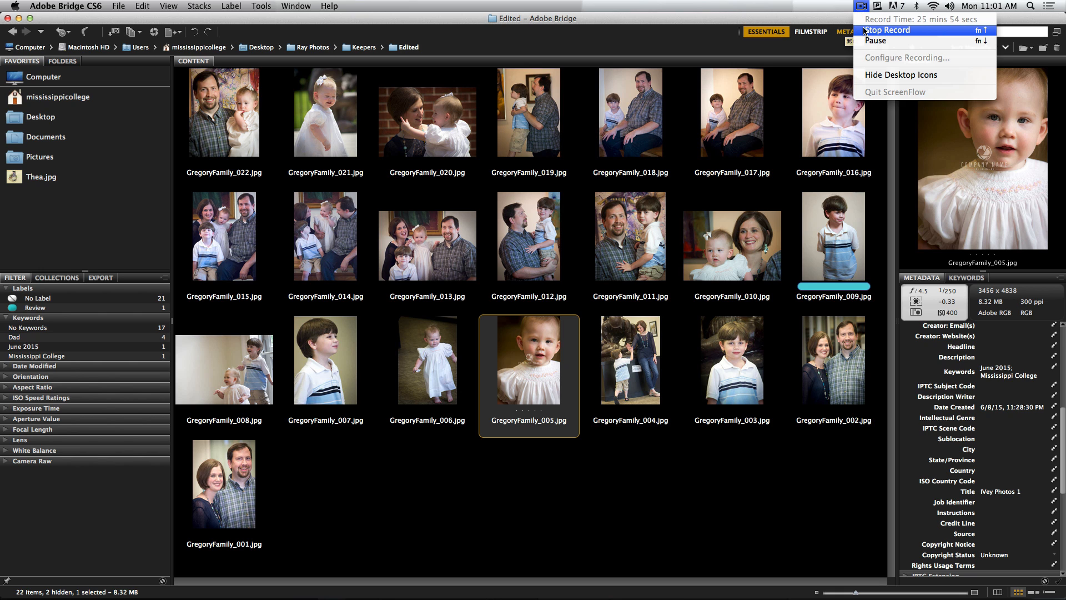